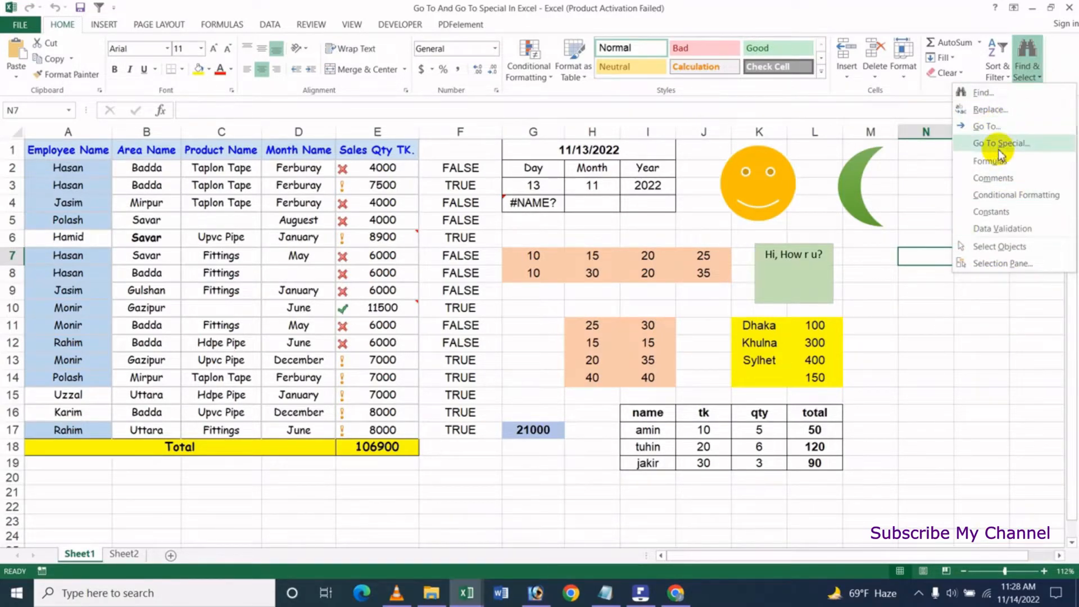
- Switch to Chrome to view the JK Update Technology channel's videos, and return to the Excel workbook
left_click(874, 326)
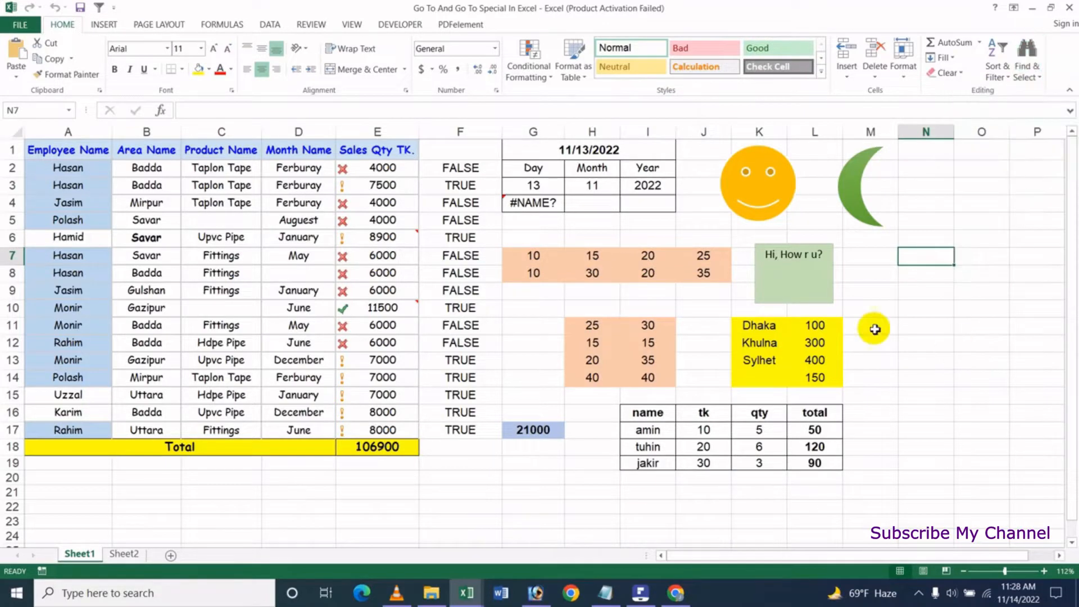
left_click(680, 593)
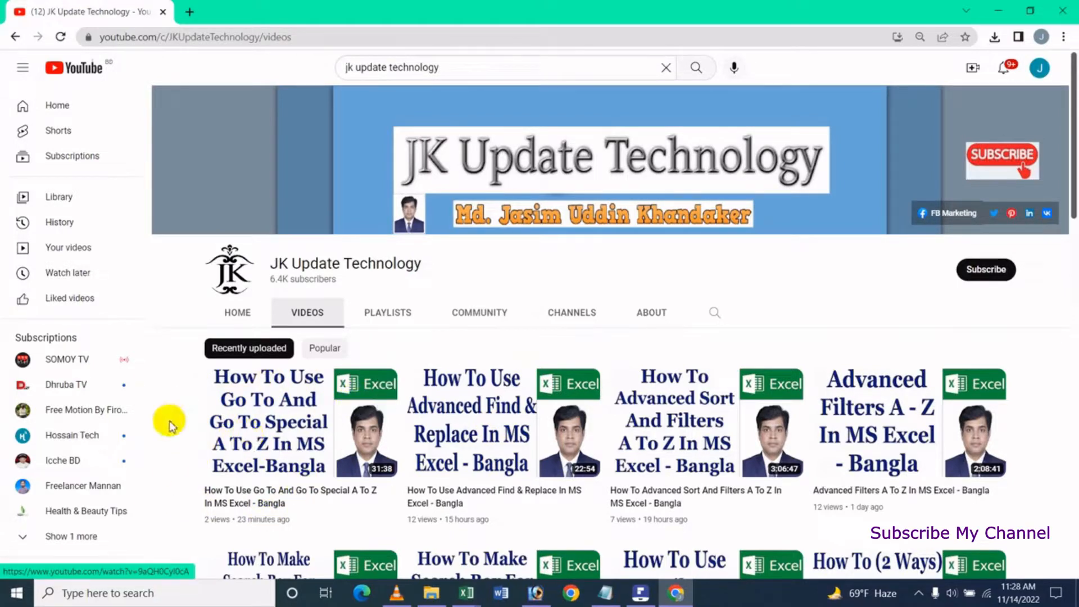
mouse_move(467, 591)
left_click(555, 543)
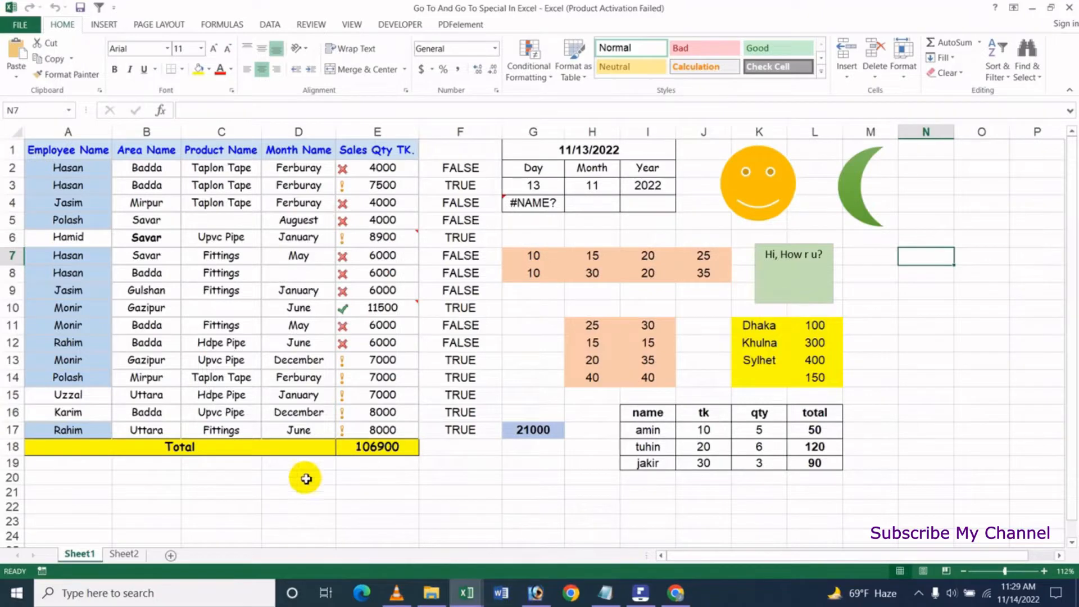
- Select every cell on Sheet1 that contains a formula
left_click(510, 333)
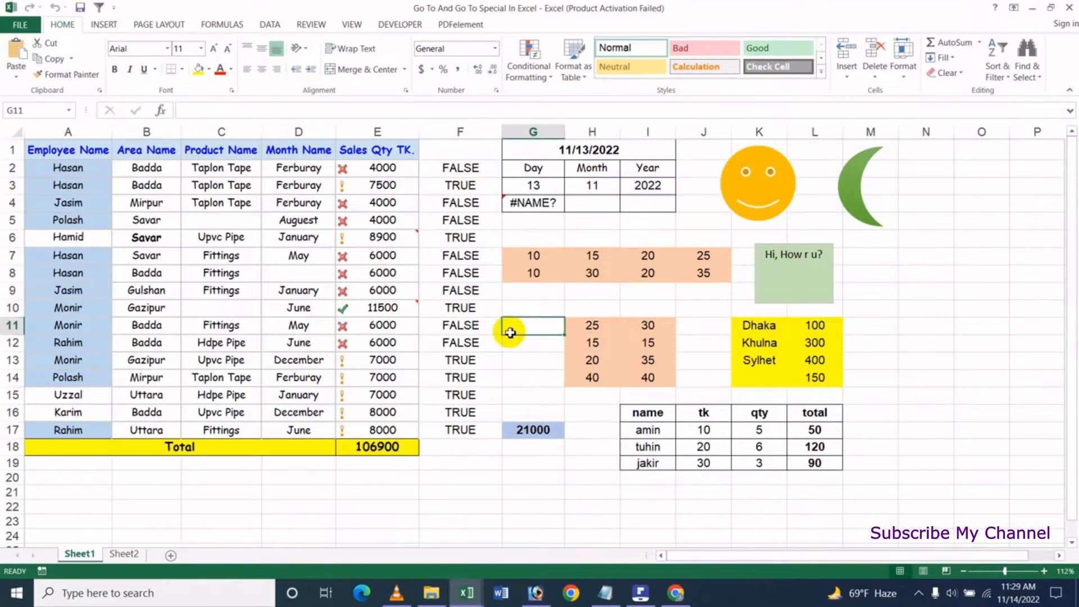
left_click(978, 274)
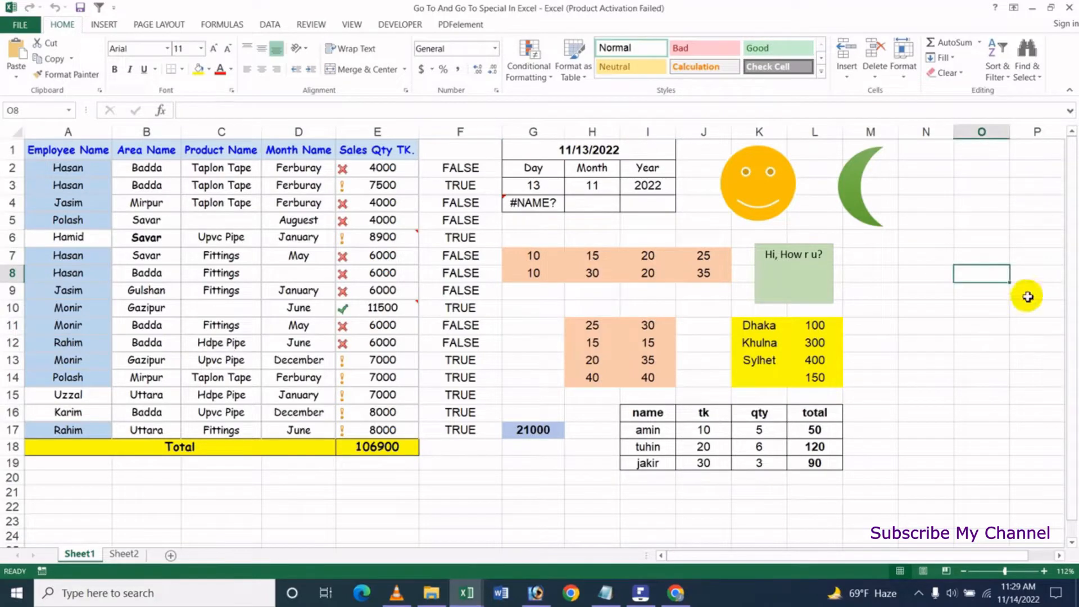
left_click(1029, 70)
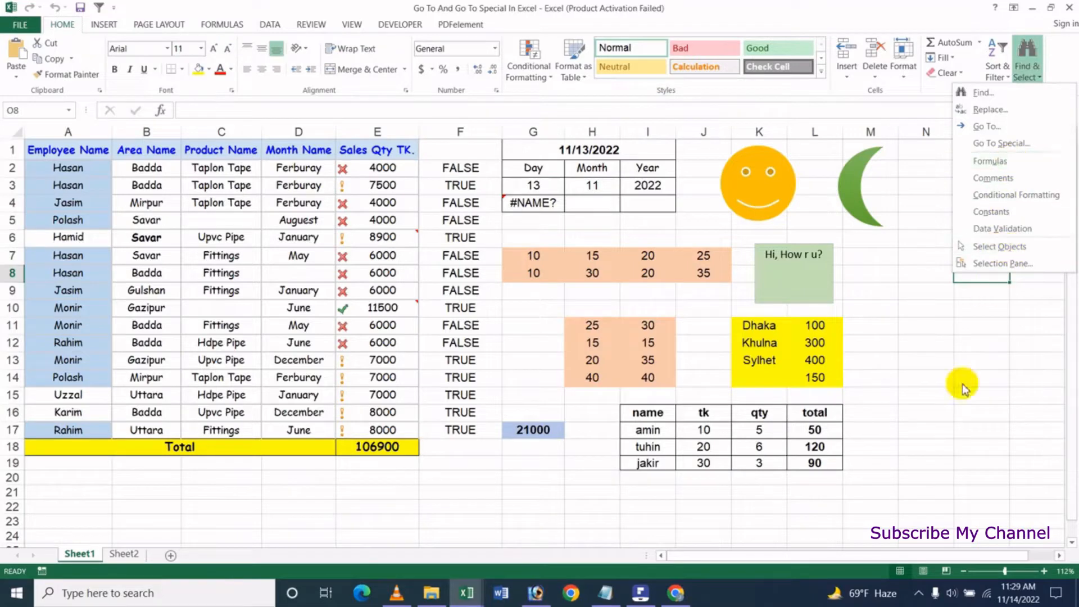
left_click(991, 162)
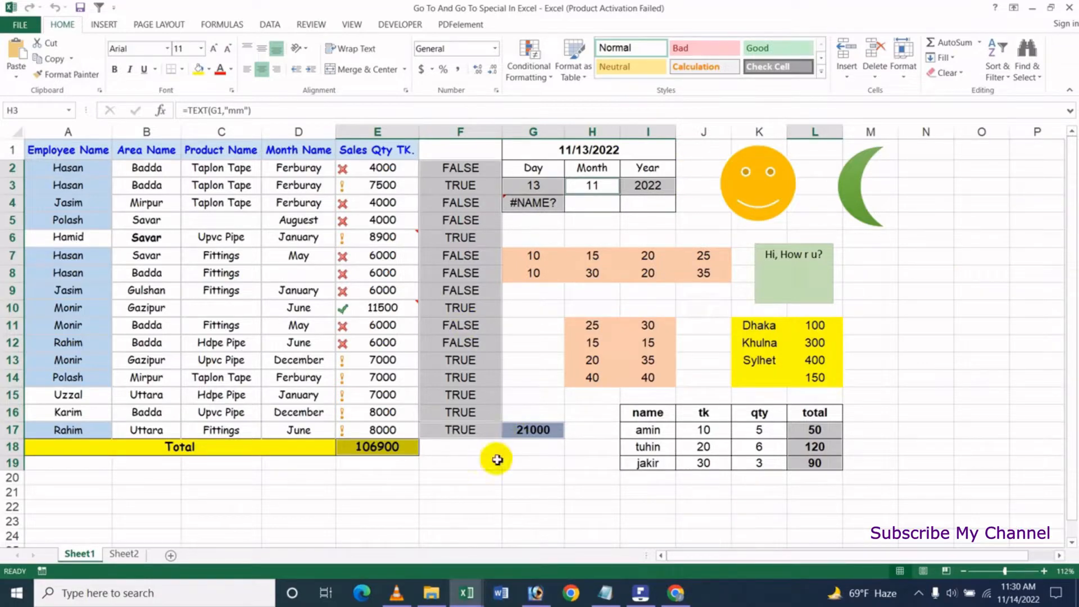
- Use Go To Special to select only the formula cells that return numbers, excluding text, logicals and errors
left_click(533, 467)
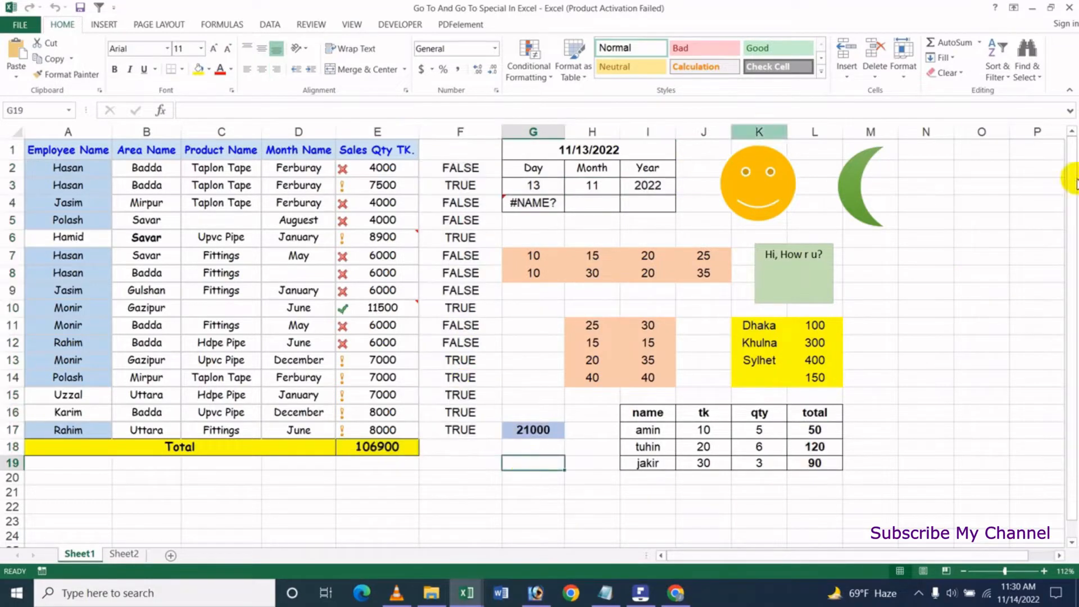
left_click(1039, 77)
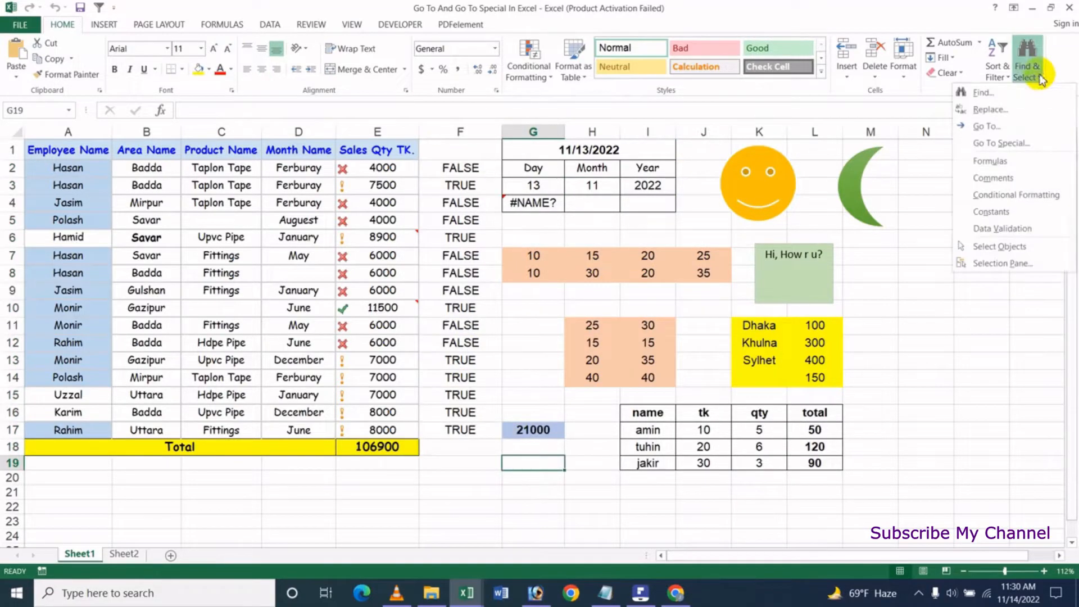
left_click(1003, 146)
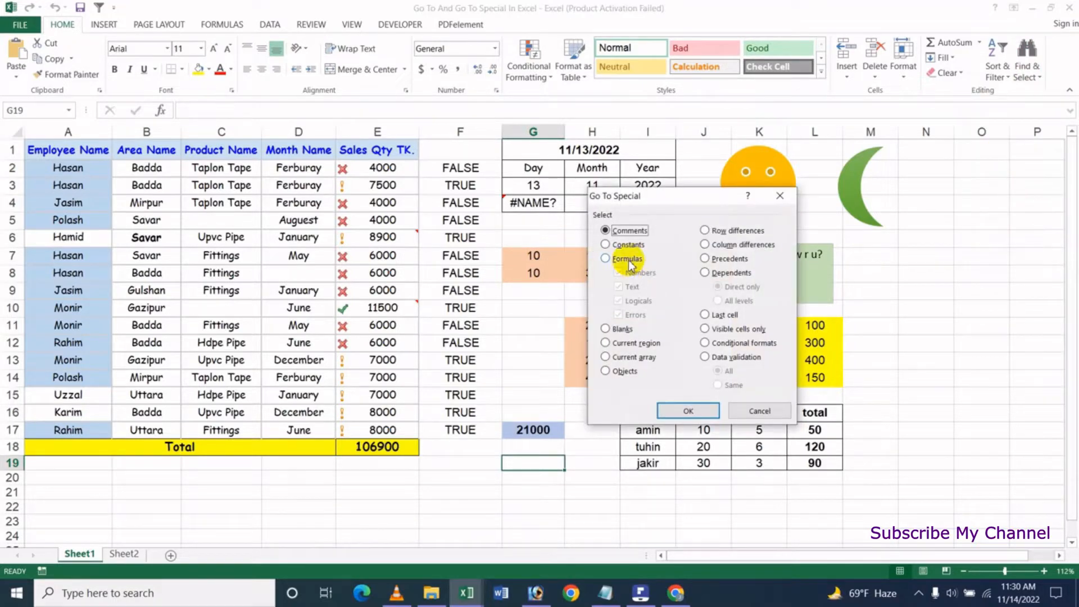
left_click(625, 259)
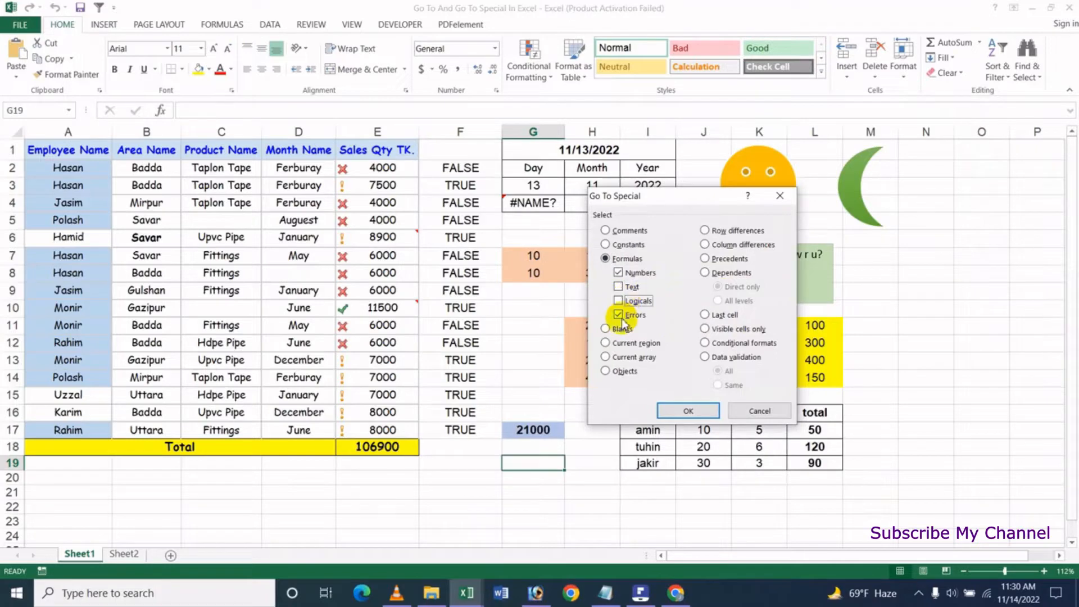
left_click(619, 316)
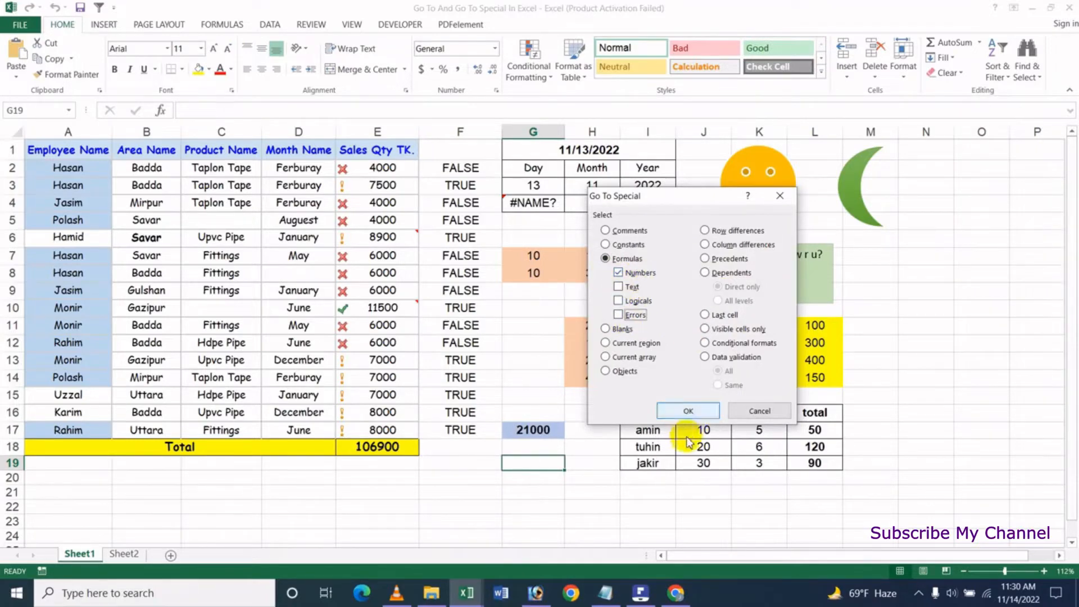
left_click(688, 411)
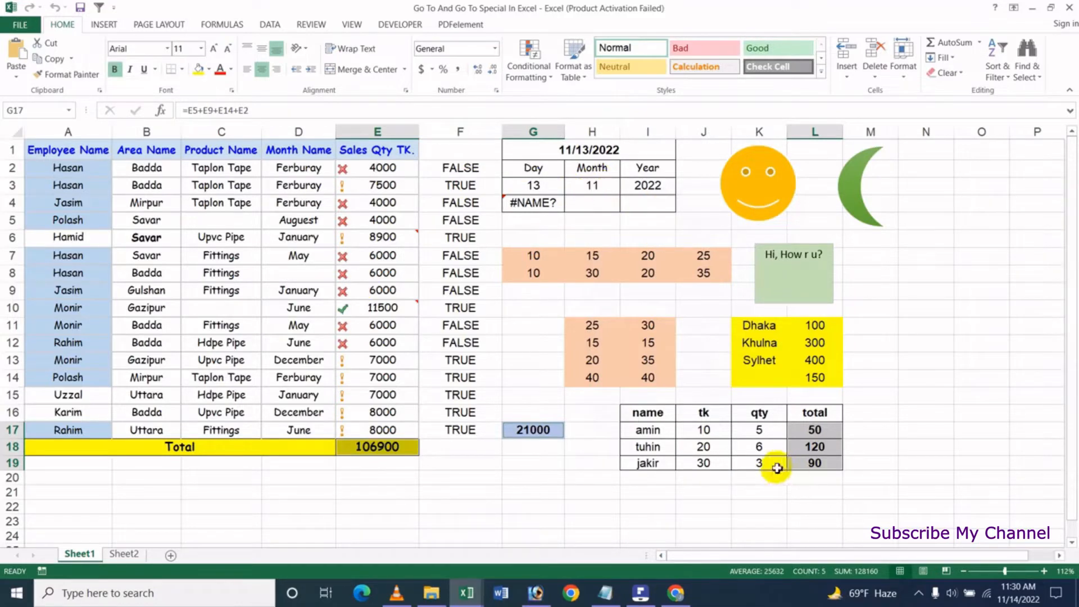
- Use Go To Special to select only the formula cells that return text, excluding numbers, logicals and errors
left_click(514, 363)
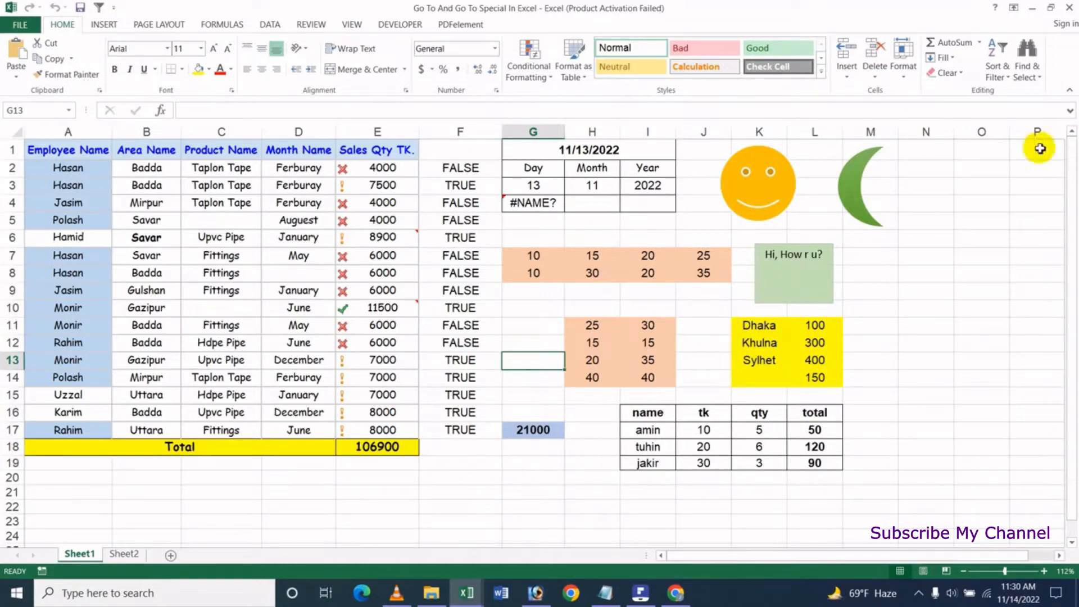
left_click(1027, 63)
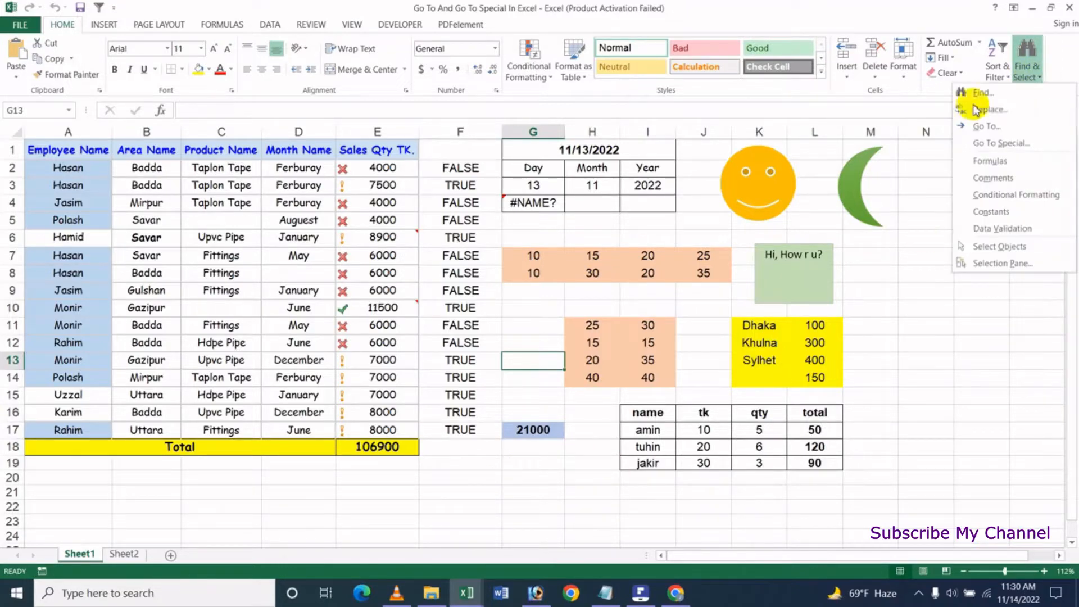
left_click(1012, 145)
left_click(605, 258)
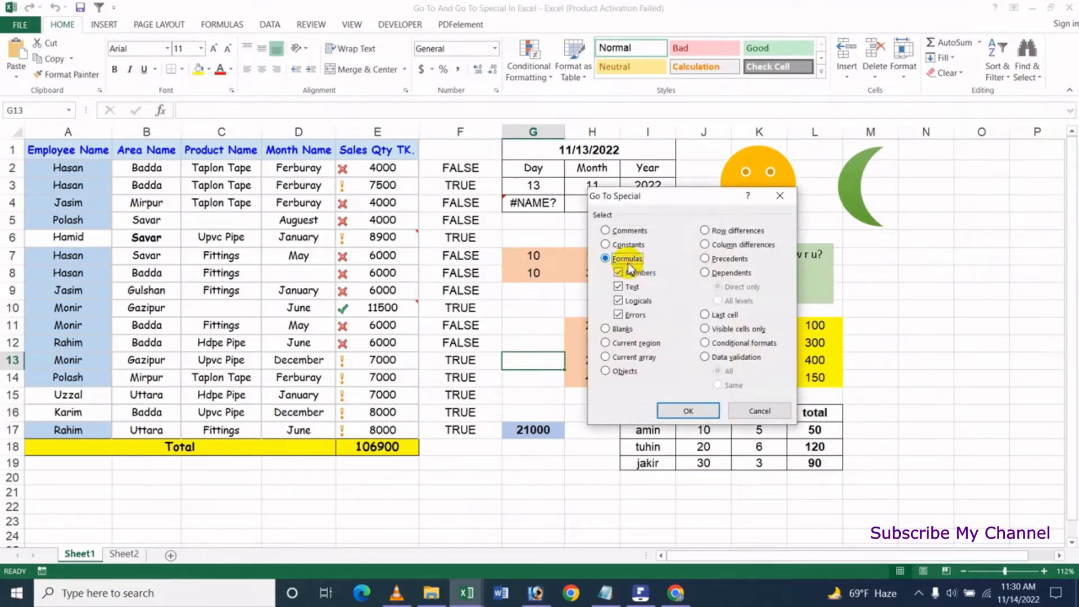
left_click(618, 273)
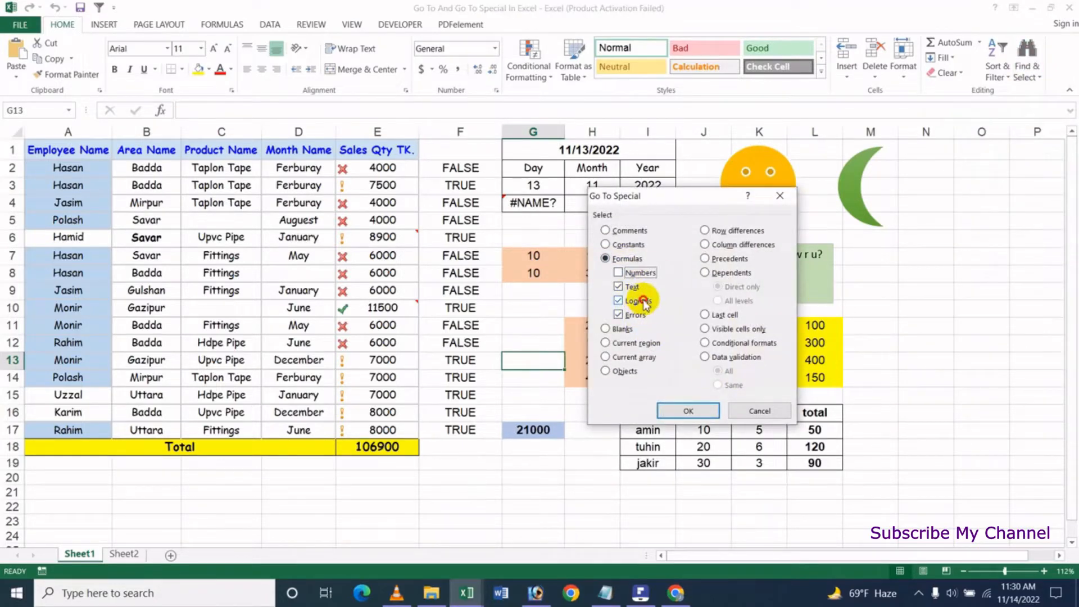
left_click(643, 301)
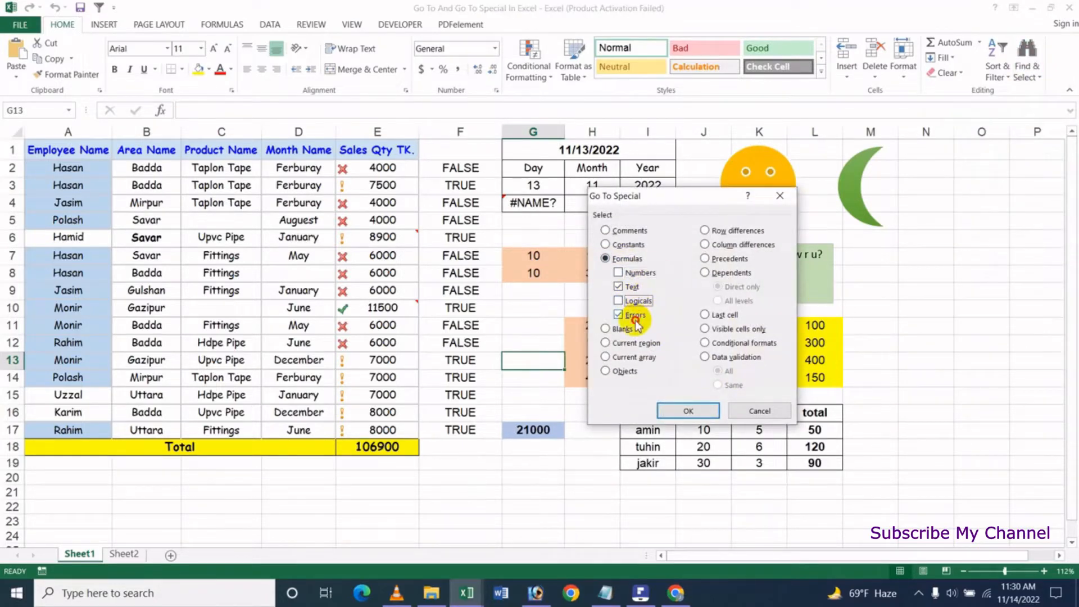
left_click(682, 417)
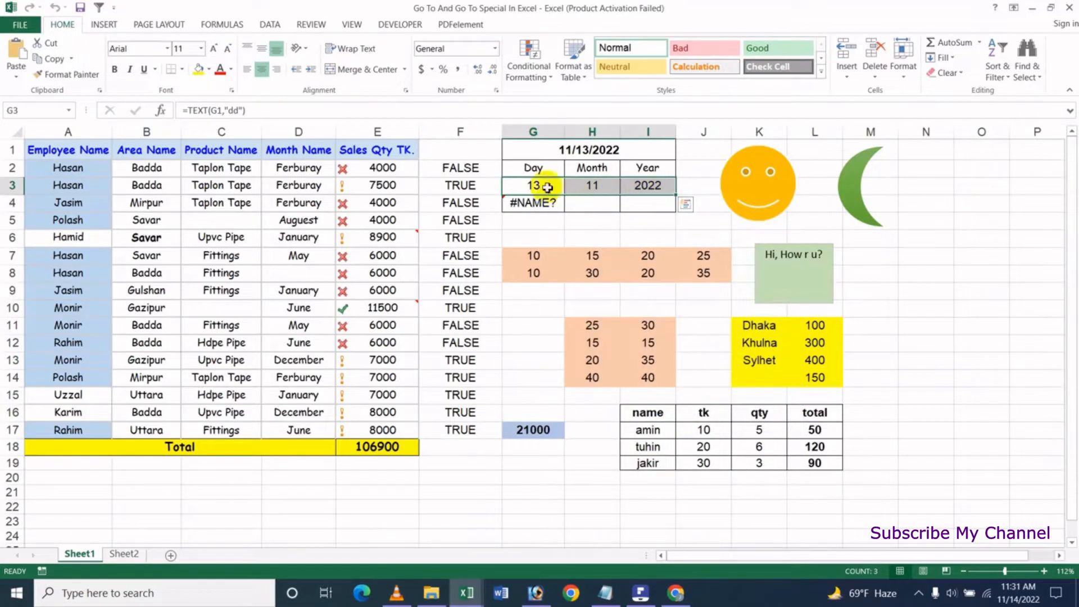
- Inspect the formulas under Day, Month and Year in cells G3, H3 and I3
left_click_drag(571, 232, 568, 223)
left_click(548, 189)
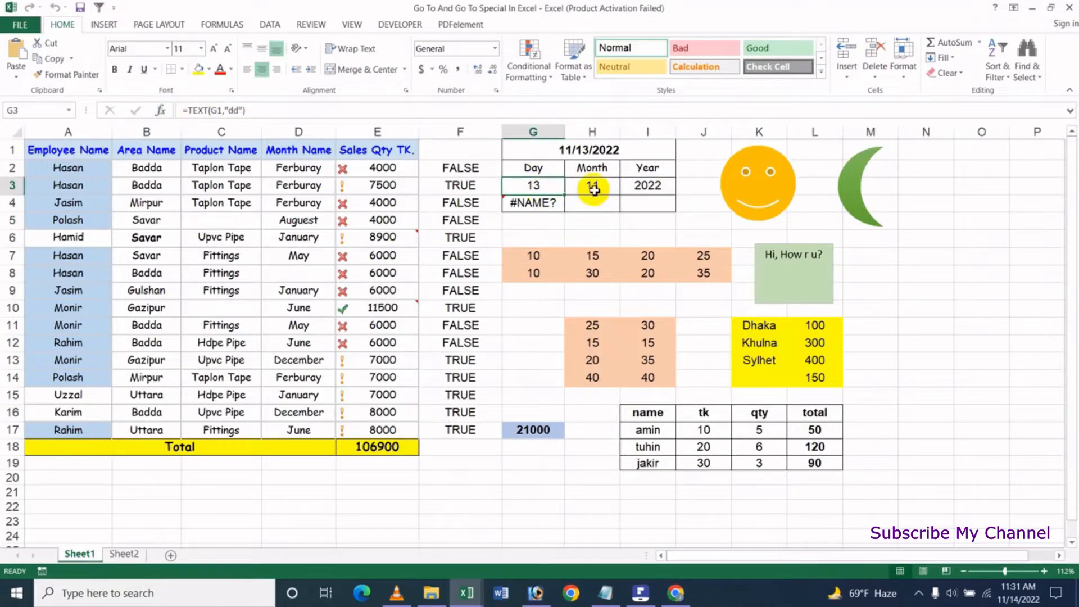
left_click(590, 185)
left_click(645, 185)
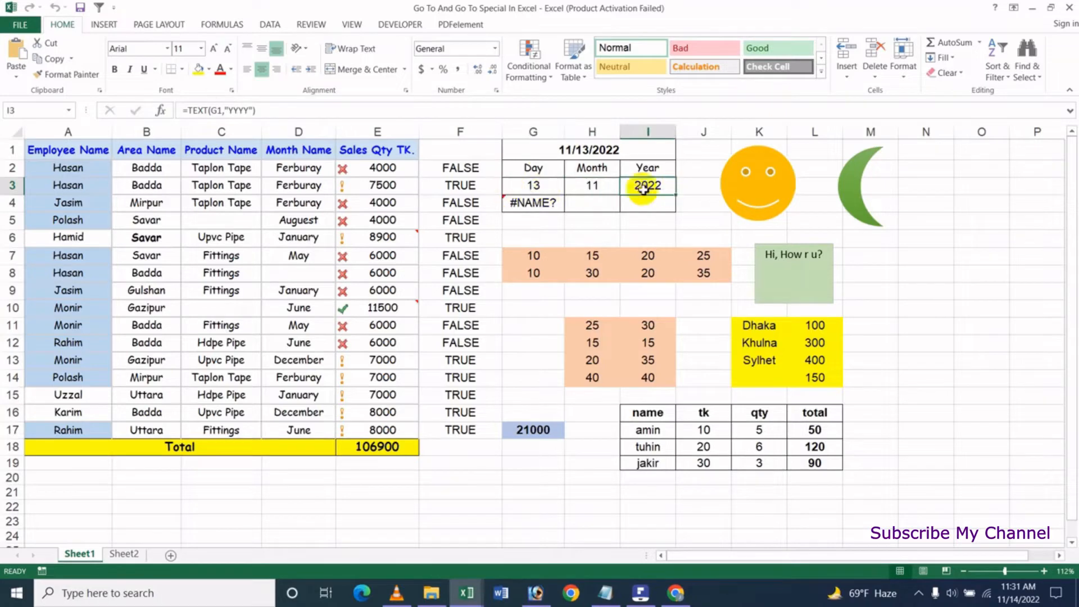
- Use Go To Special to select only the formula cells that return logical values, excluding numbers, text and errors
left_click(602, 410)
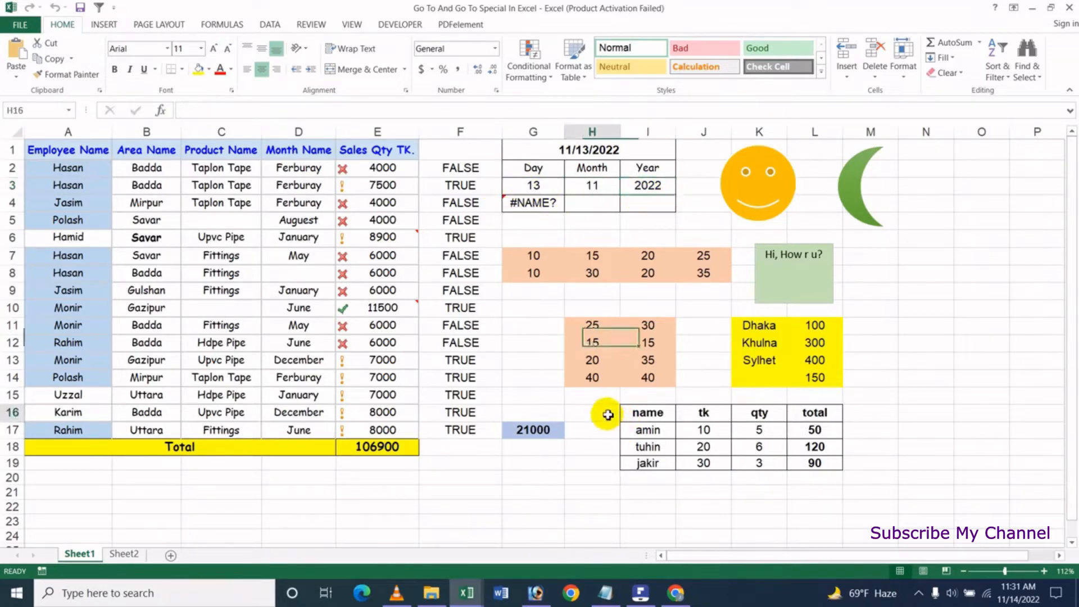
left_click(1026, 56)
left_click(1010, 145)
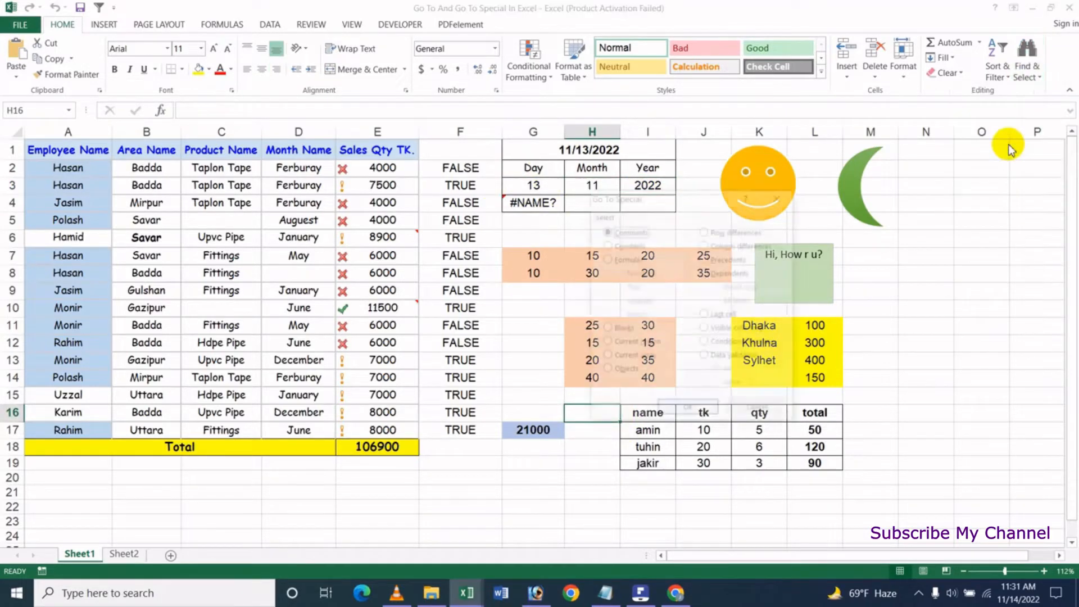
left_click(625, 260)
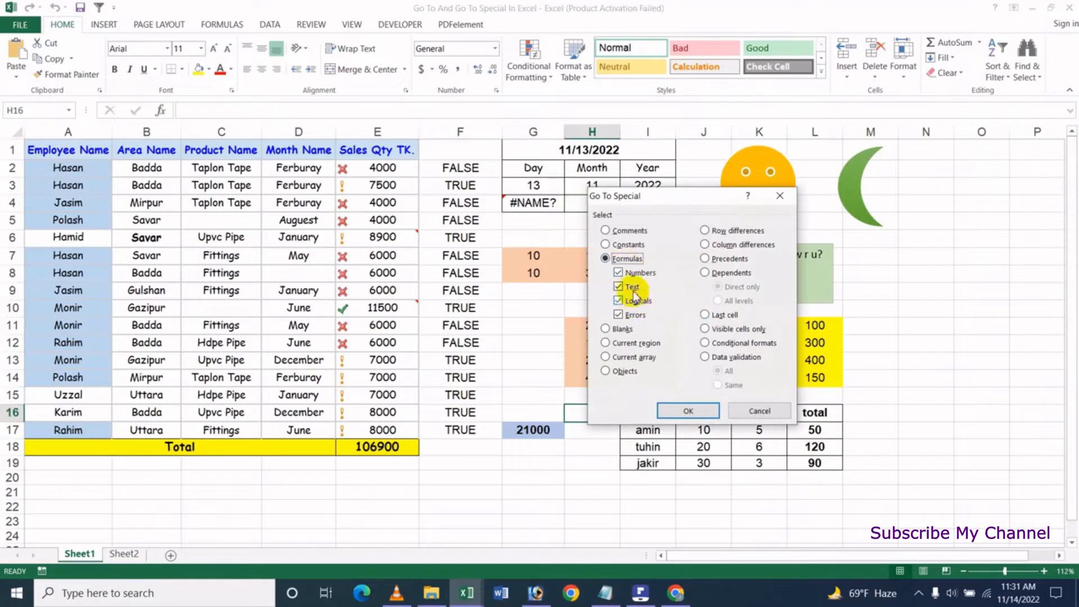
left_click(631, 287)
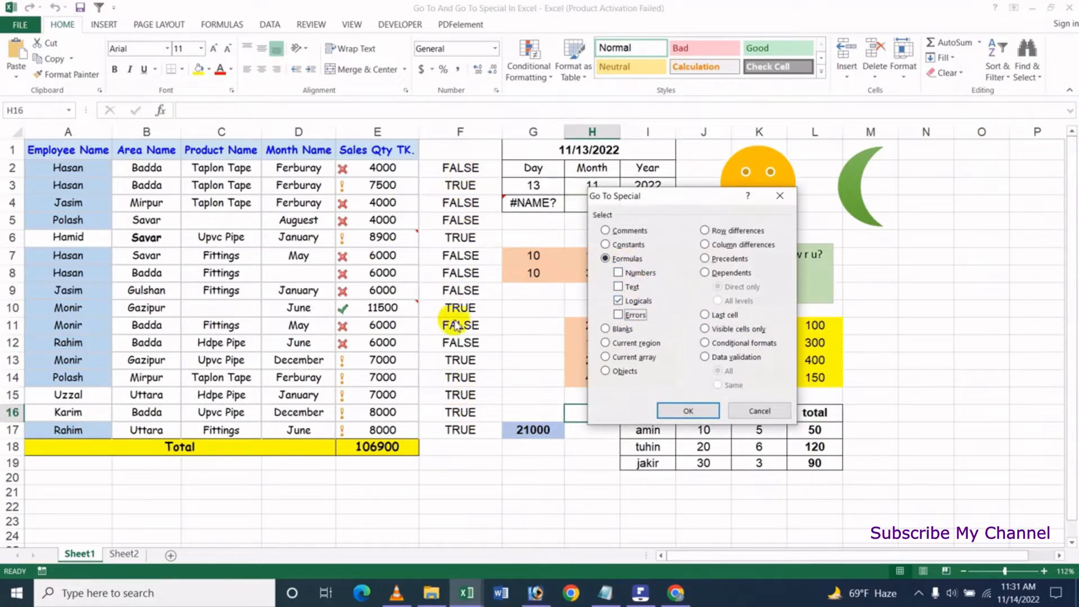
left_click(687, 411)
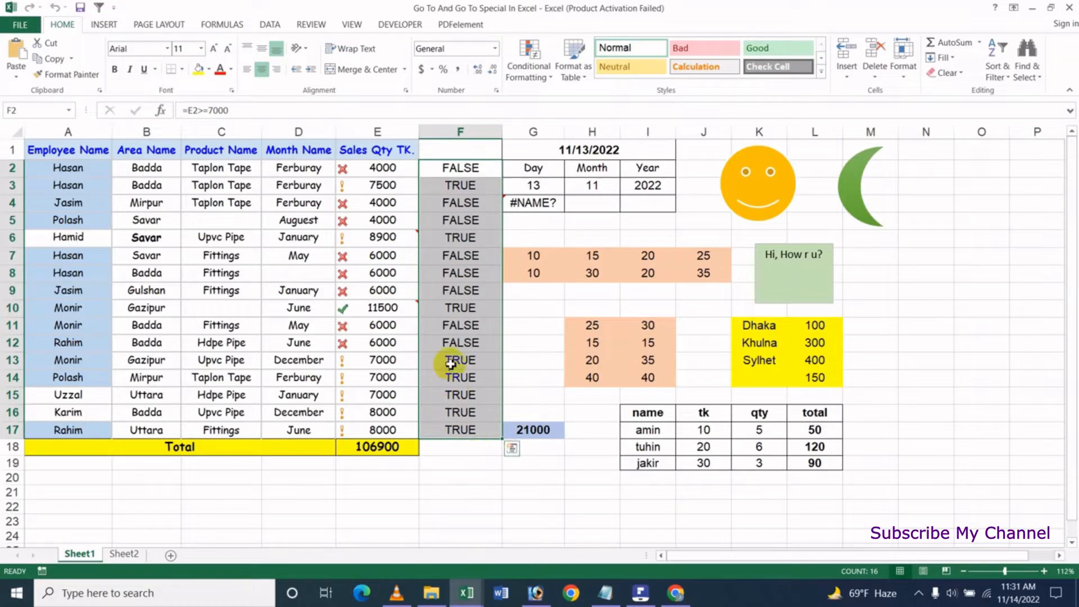
- Use Go To Special to select only the formula cells that return errors, excluding numbers, text and logicals
left_click(540, 305)
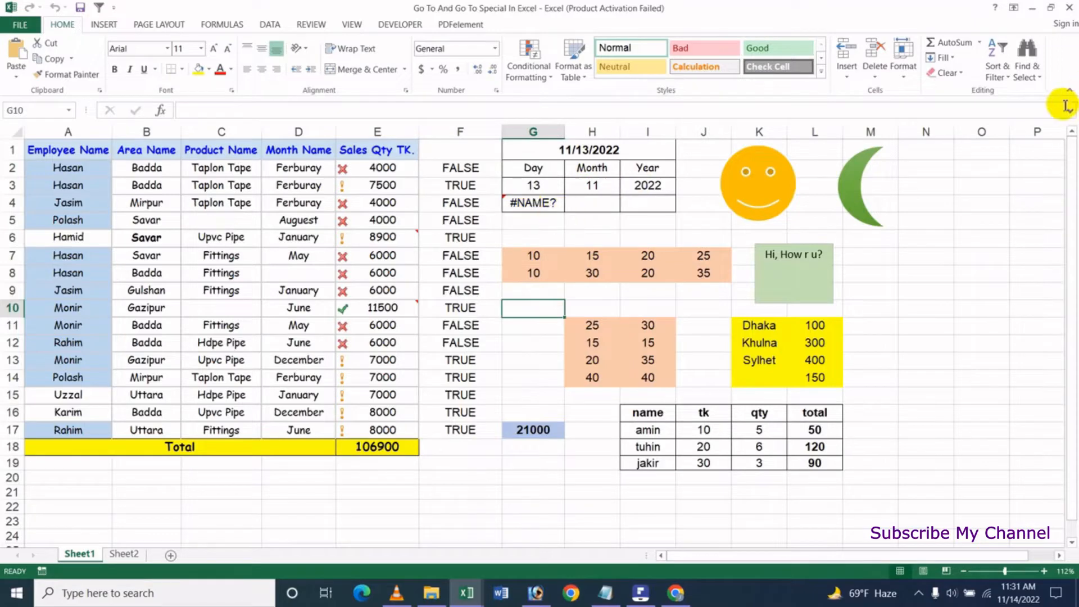
left_click(1029, 65)
left_click(1000, 143)
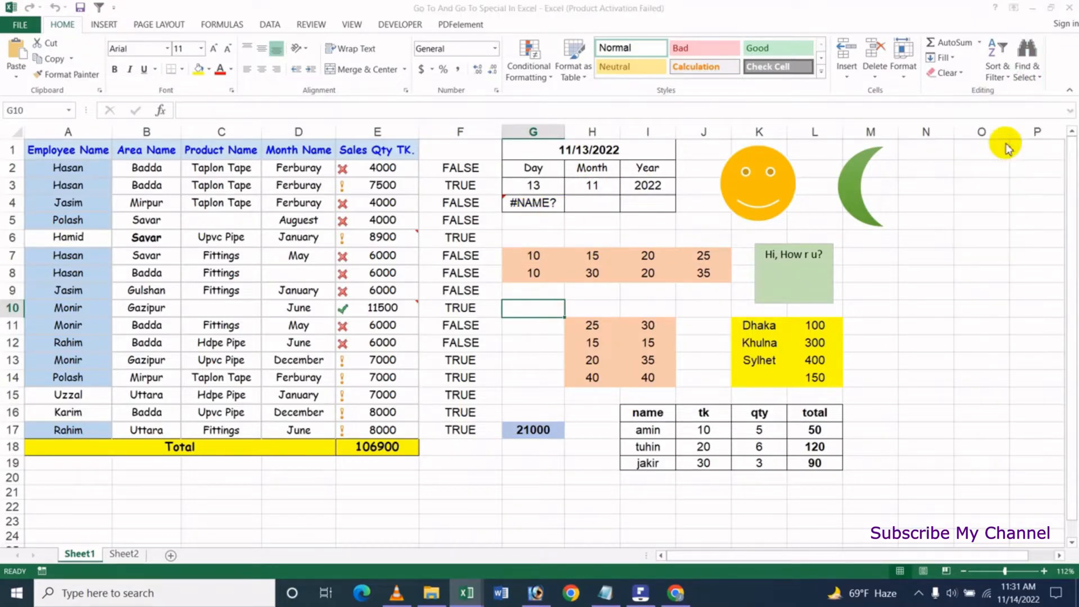
left_click(619, 259)
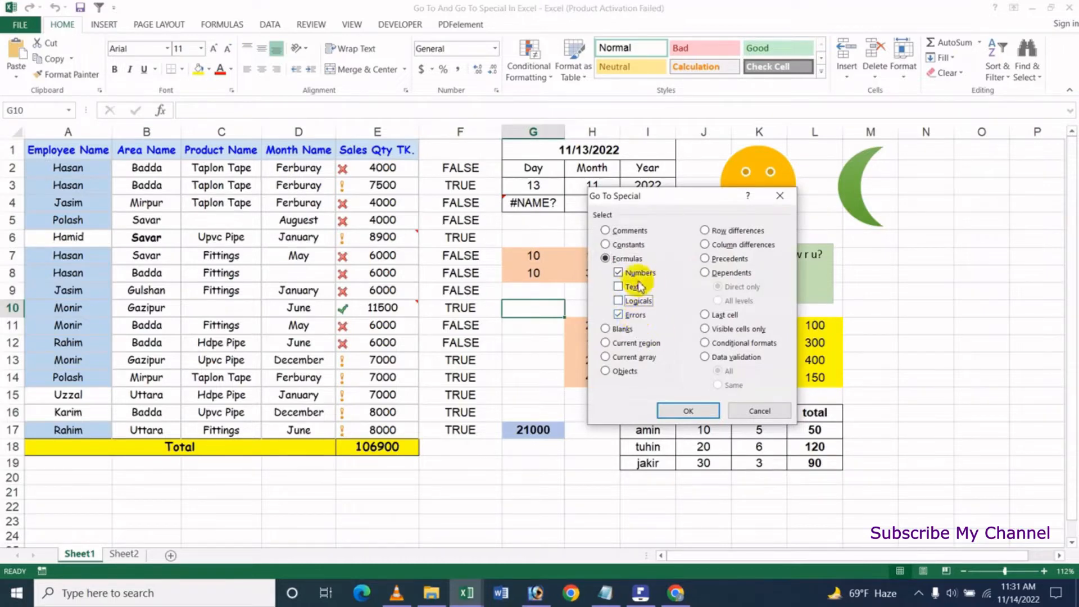
left_click(688, 411)
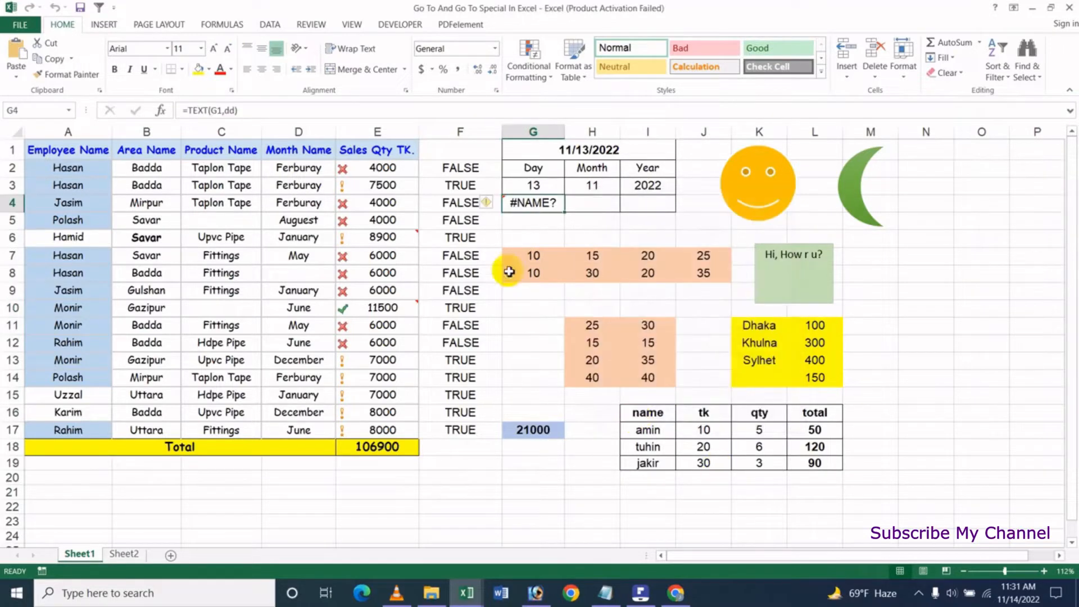
- Inspect the TEXT formula behind the error in cell G4
left_click(526, 229)
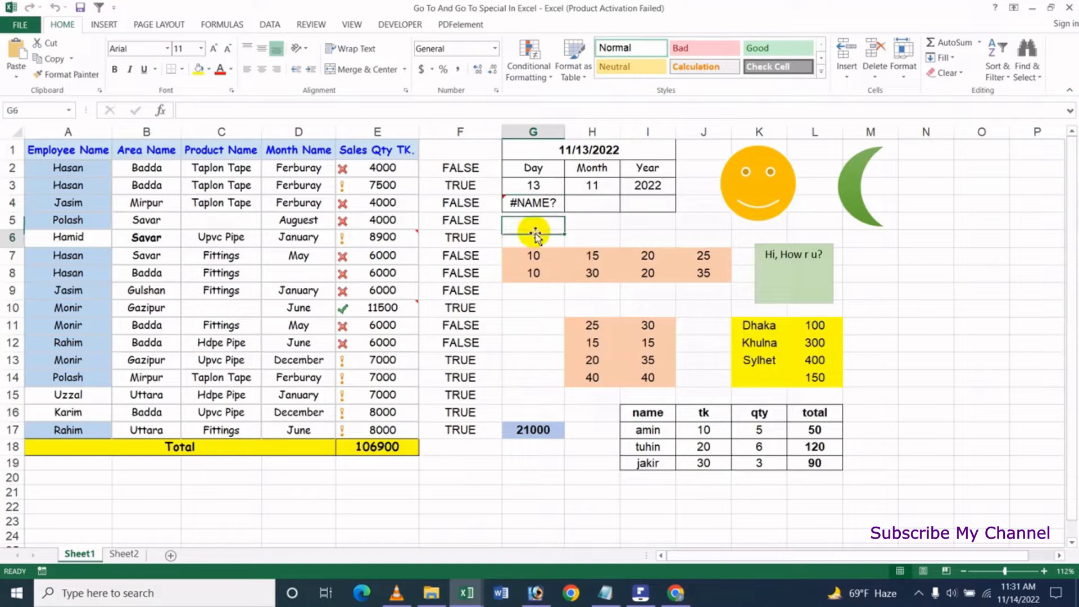
left_click(538, 187)
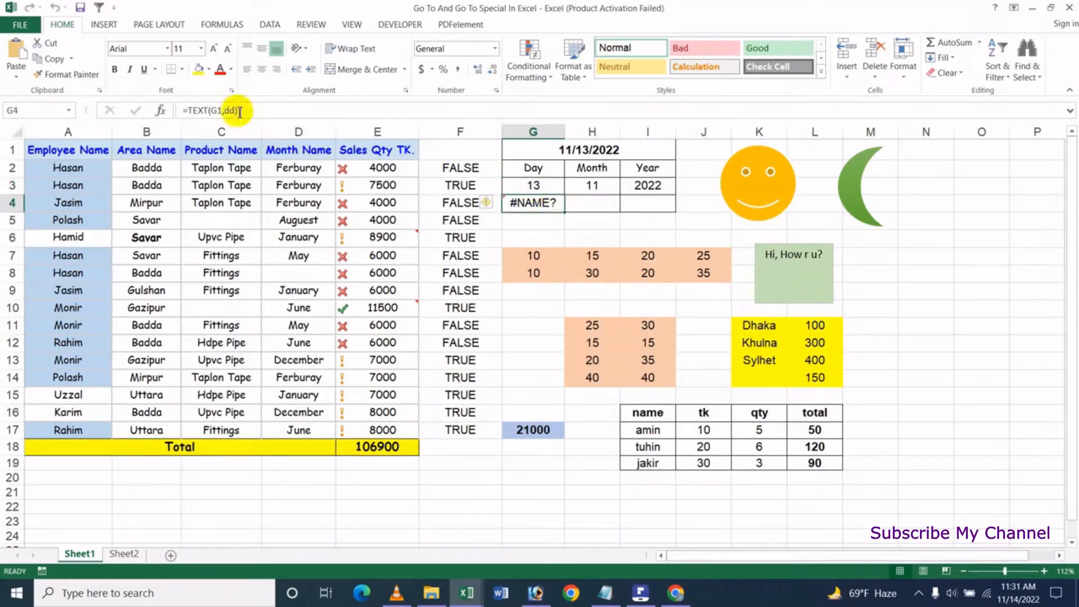
left_click(541, 205)
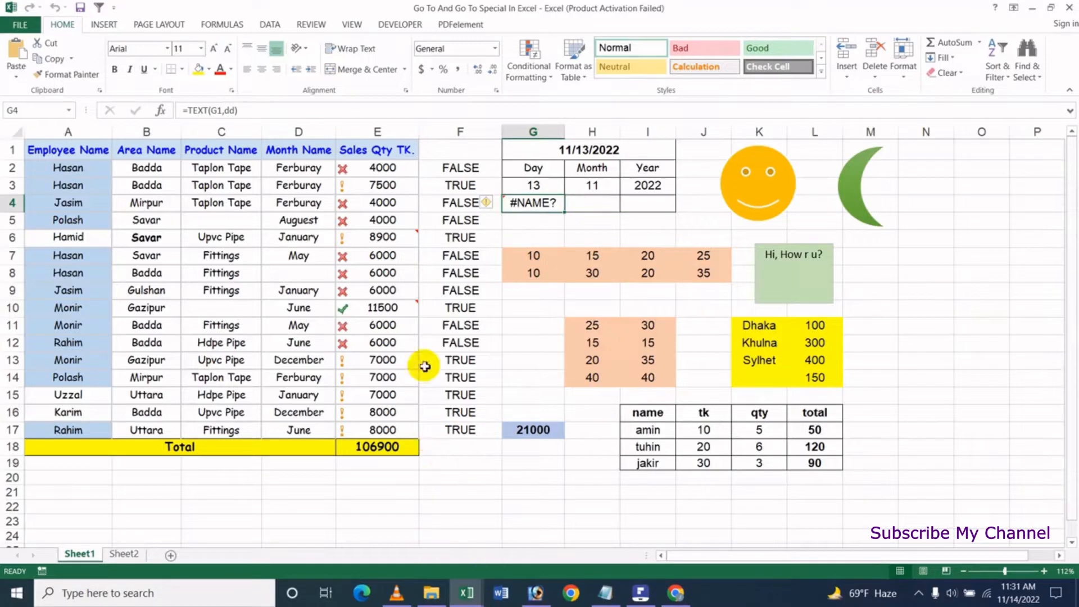
left_click(531, 345)
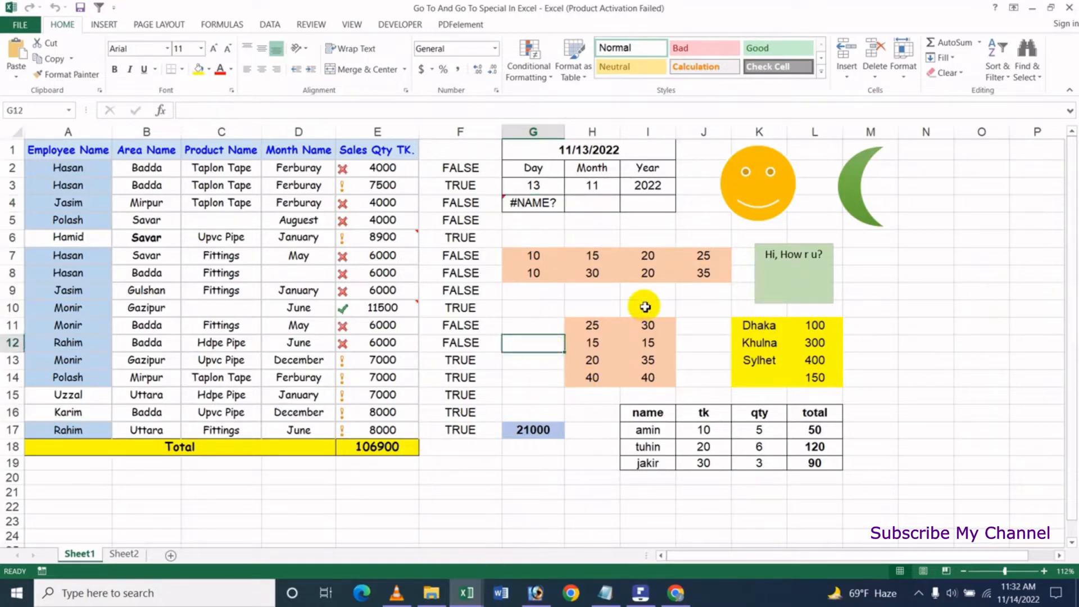
left_click(1026, 59)
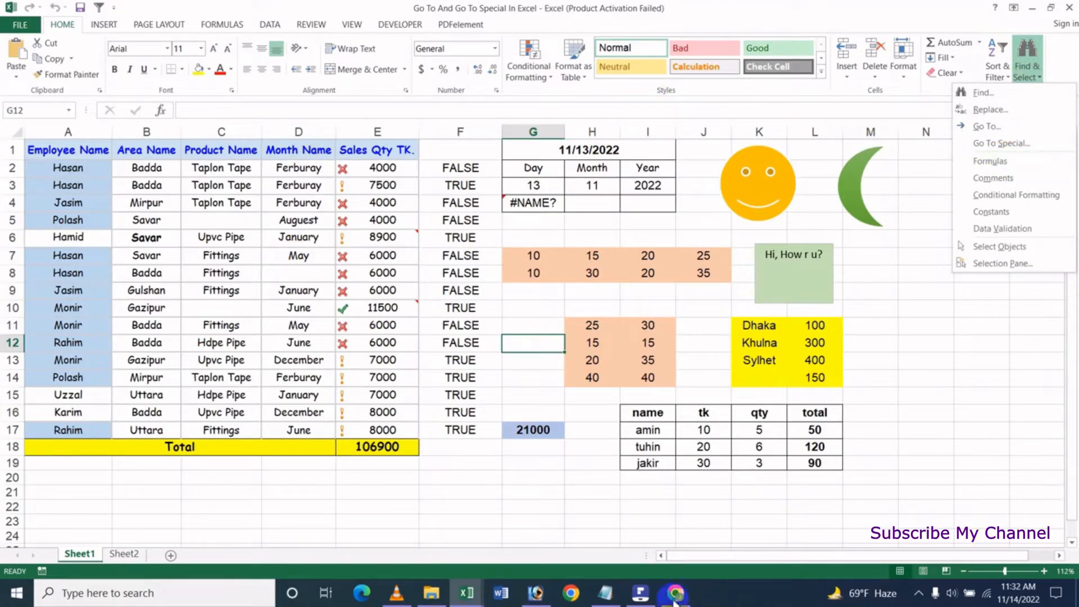
left_click(1011, 146)
left_click(622, 258)
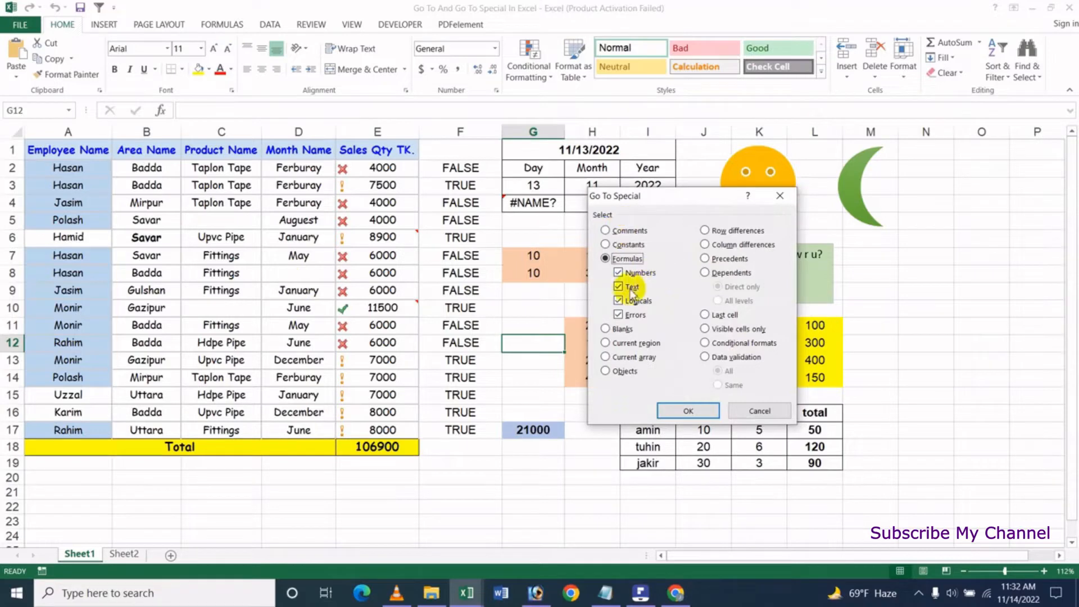
left_click(769, 413)
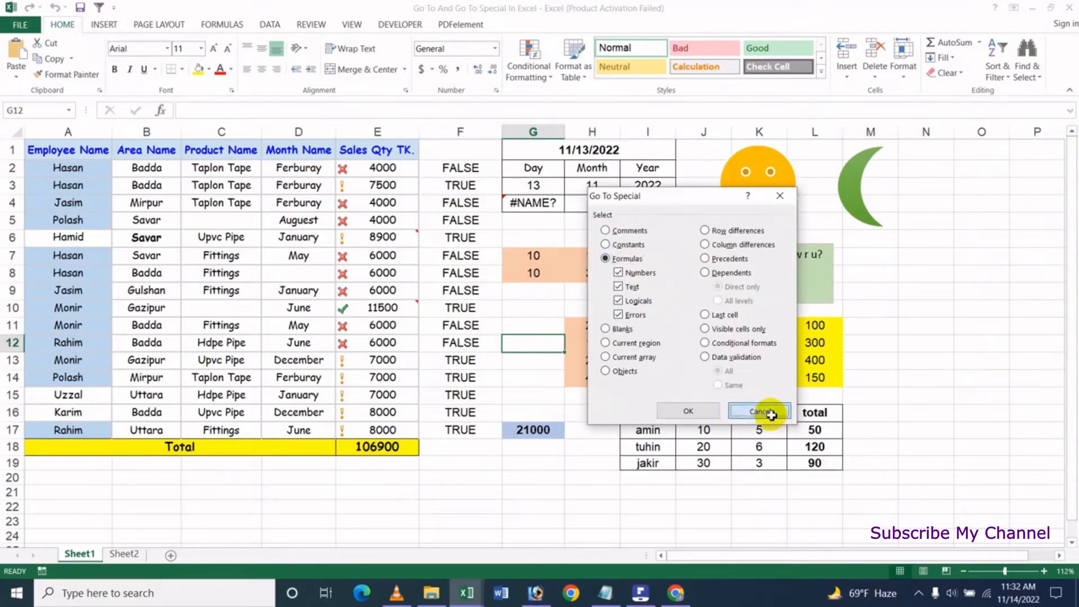
- Select all commented cells with the direct Comments command, read the comments in E6 and E10, and clear the selection
left_click(1035, 83)
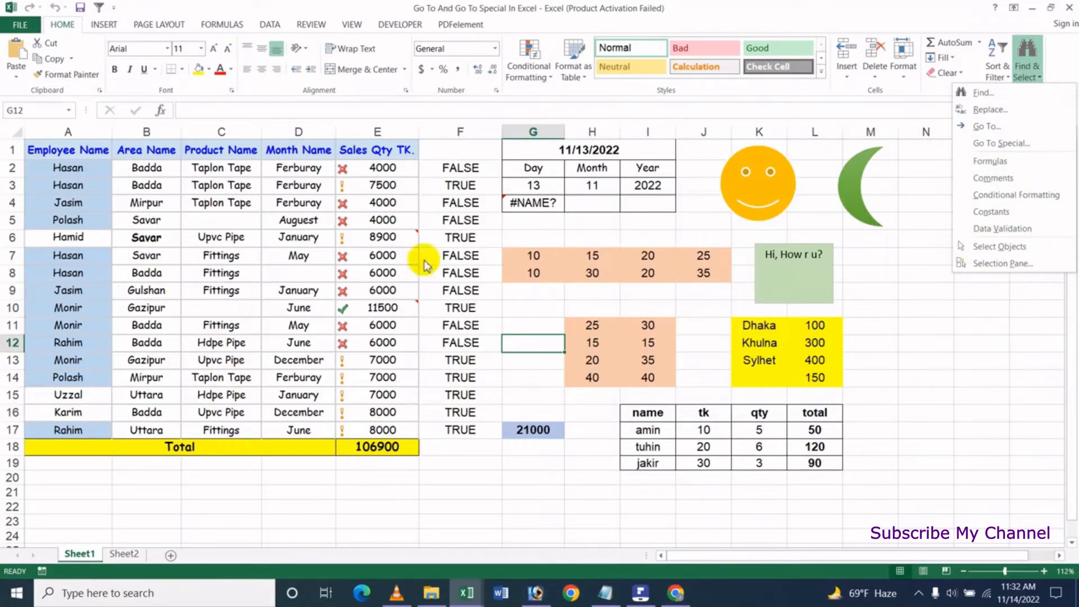
left_click(1006, 195)
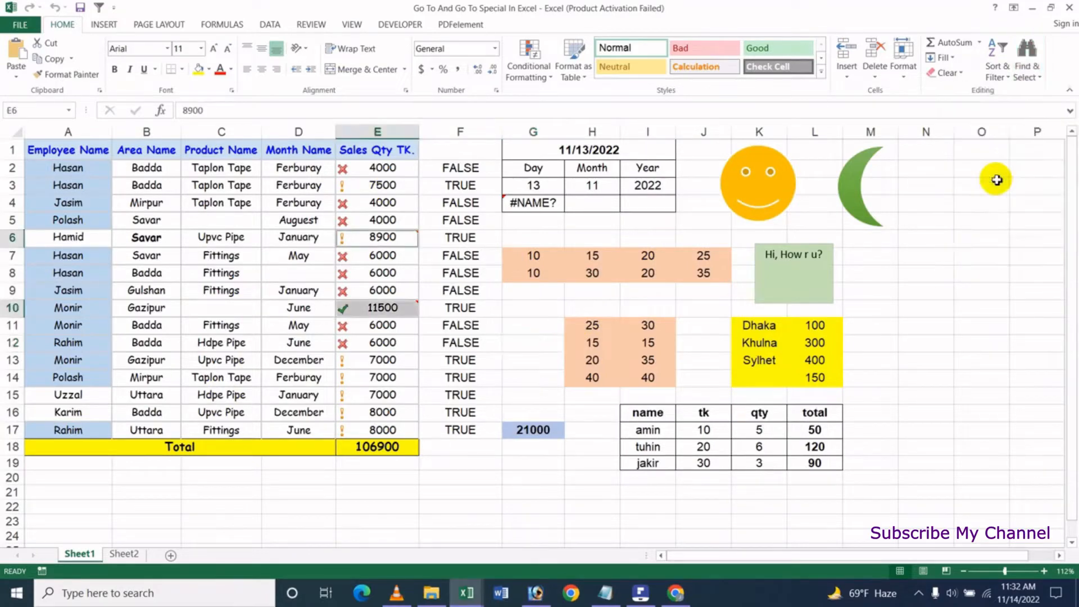
mouse_move(386, 238)
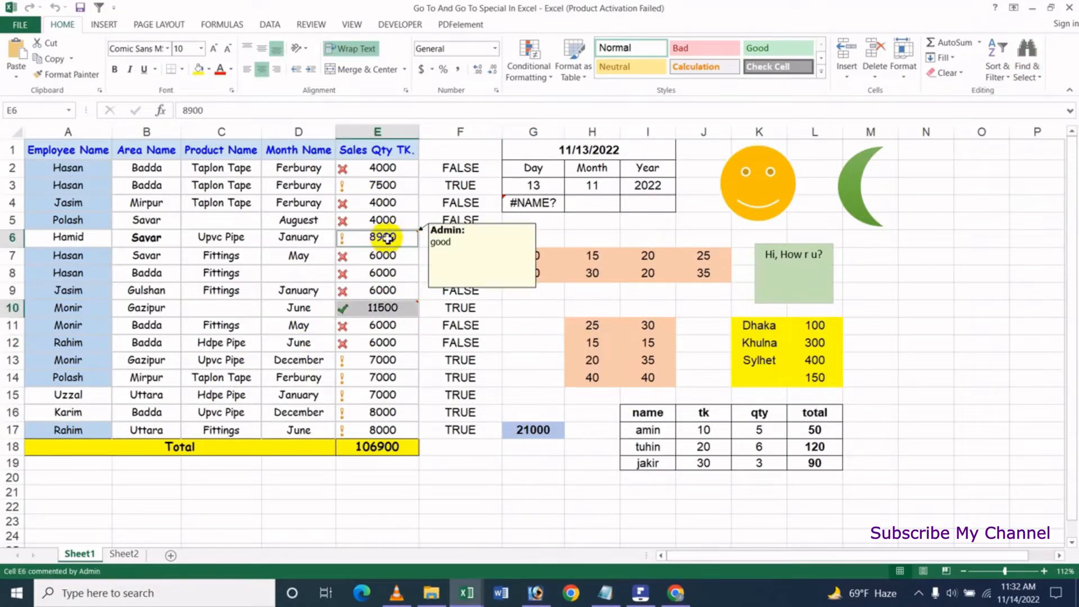
mouse_move(395, 309)
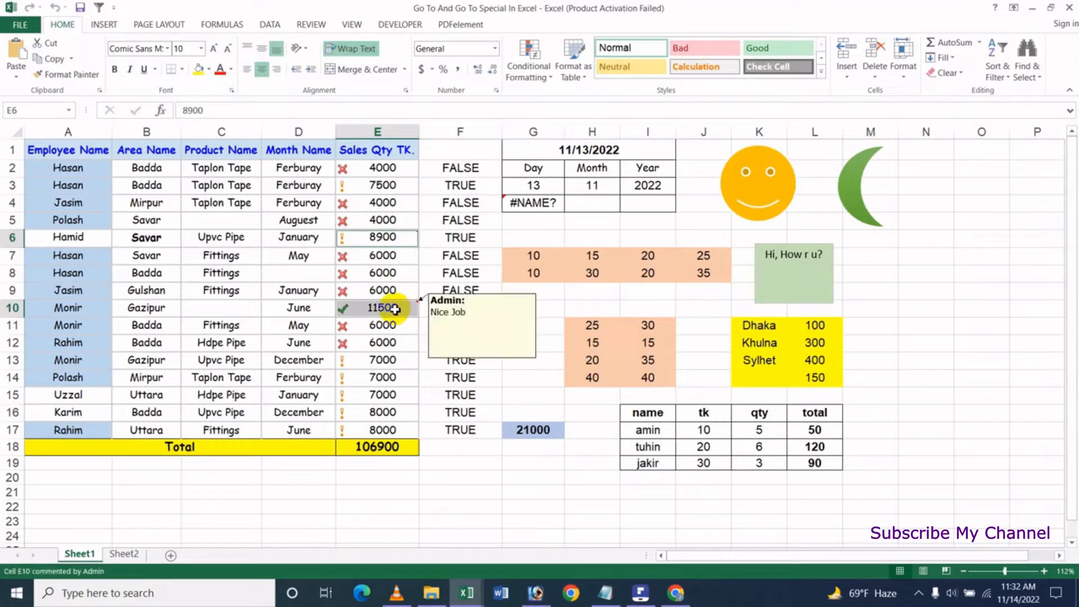
left_click(531, 346)
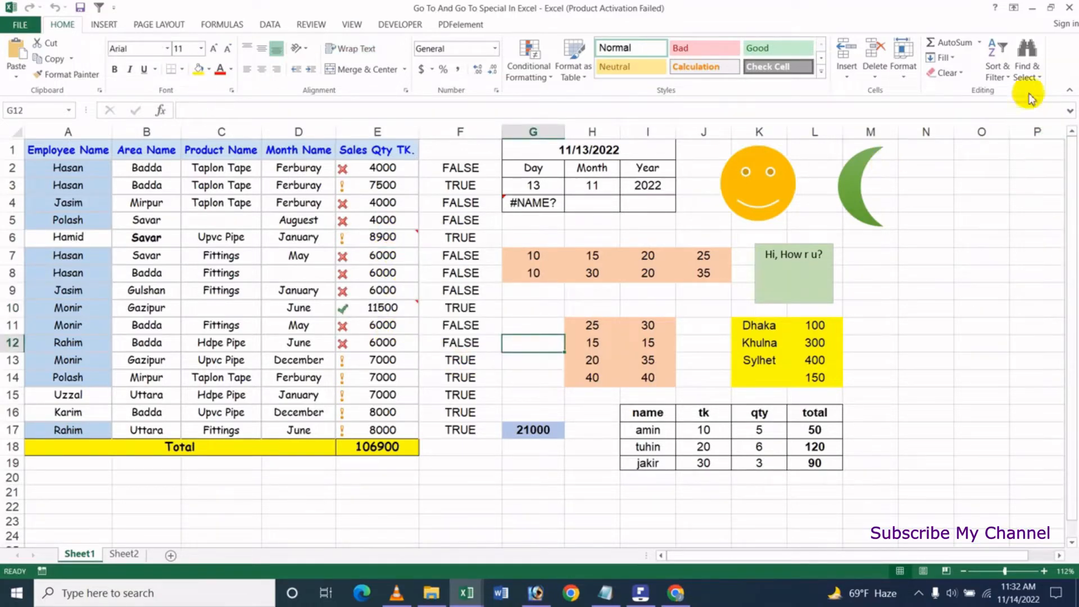
- Use Go To Special with the Comments option to select every commented cell on Sheet1, and clear the selection
left_click(1027, 59)
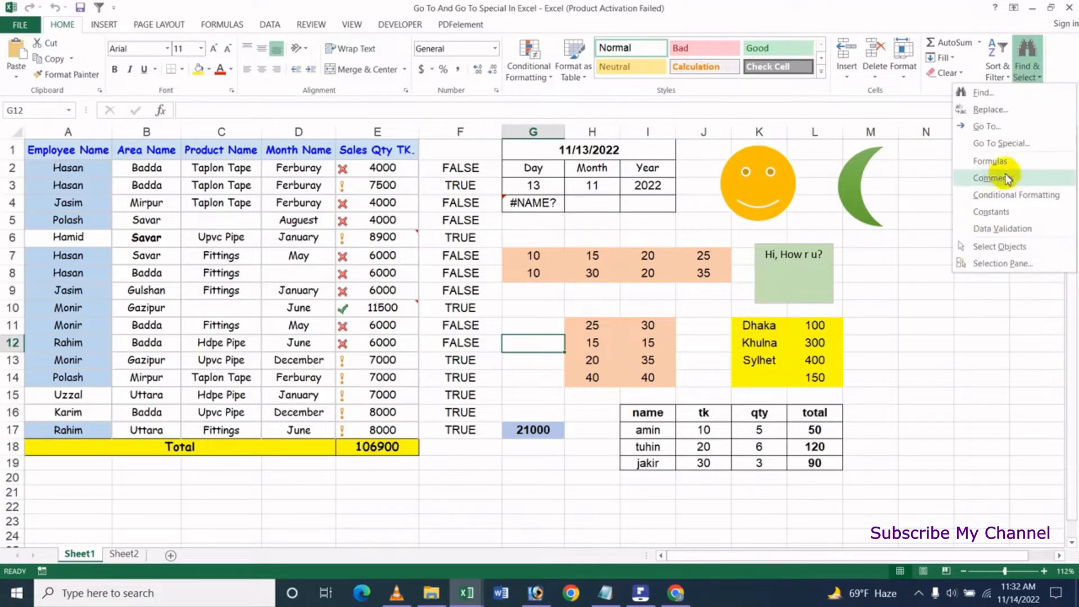
left_click(1001, 143)
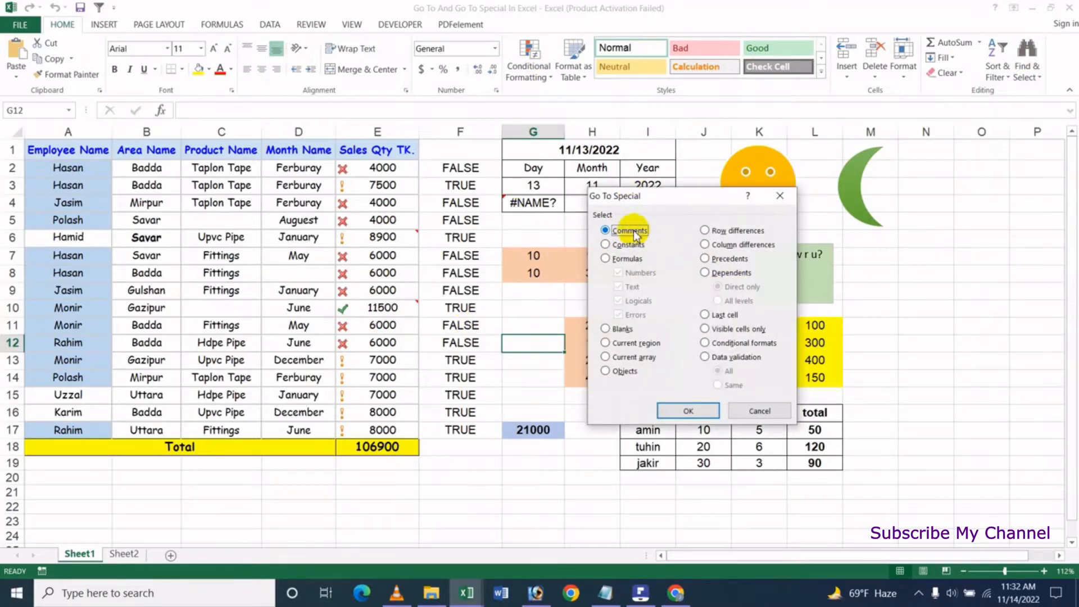
left_click(688, 411)
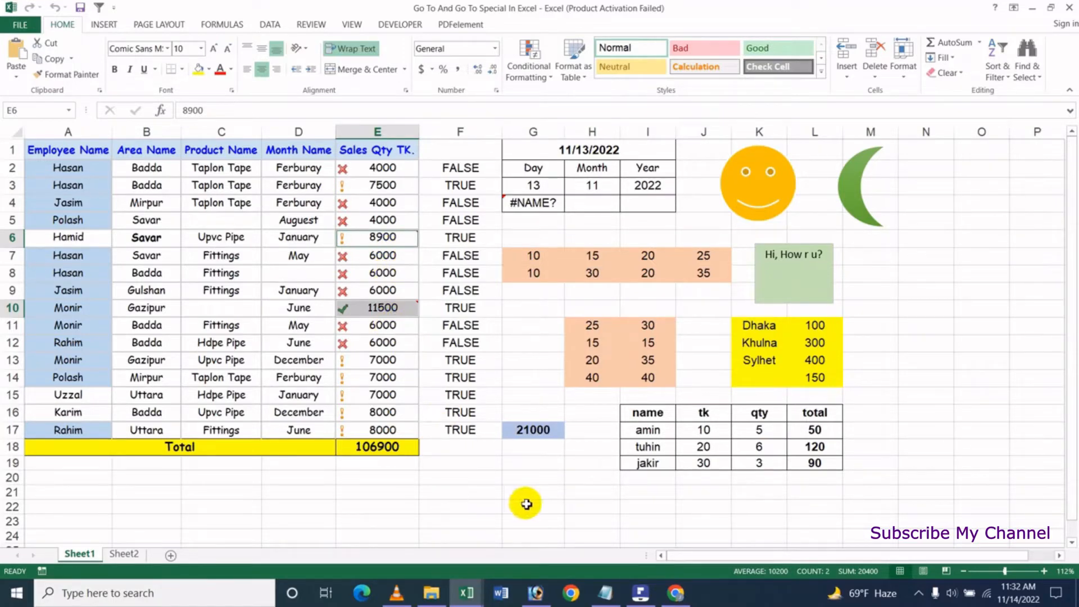
left_click(585, 473)
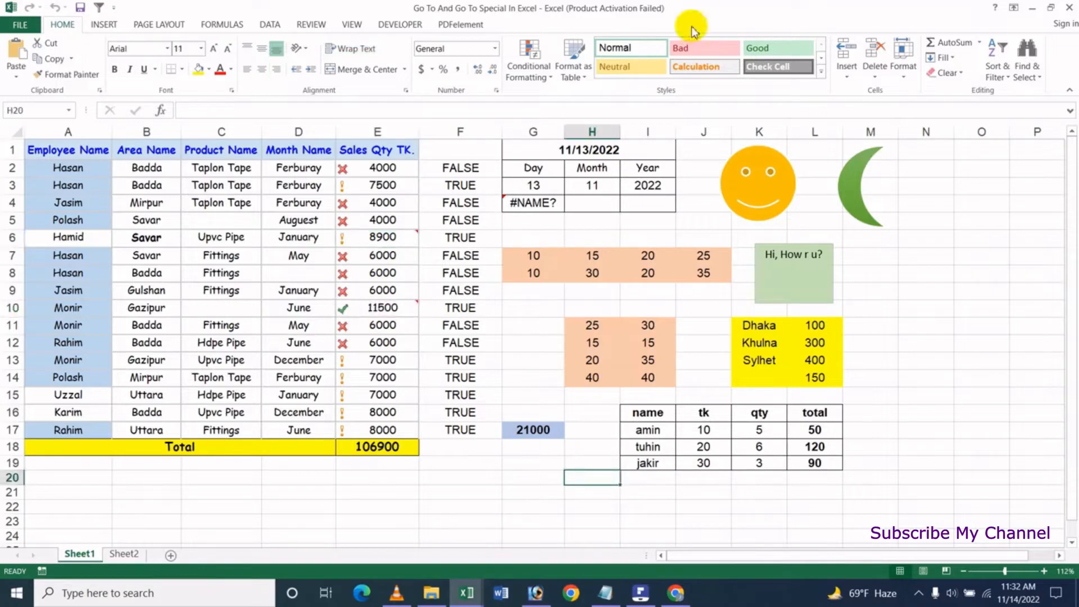
left_click(1021, 73)
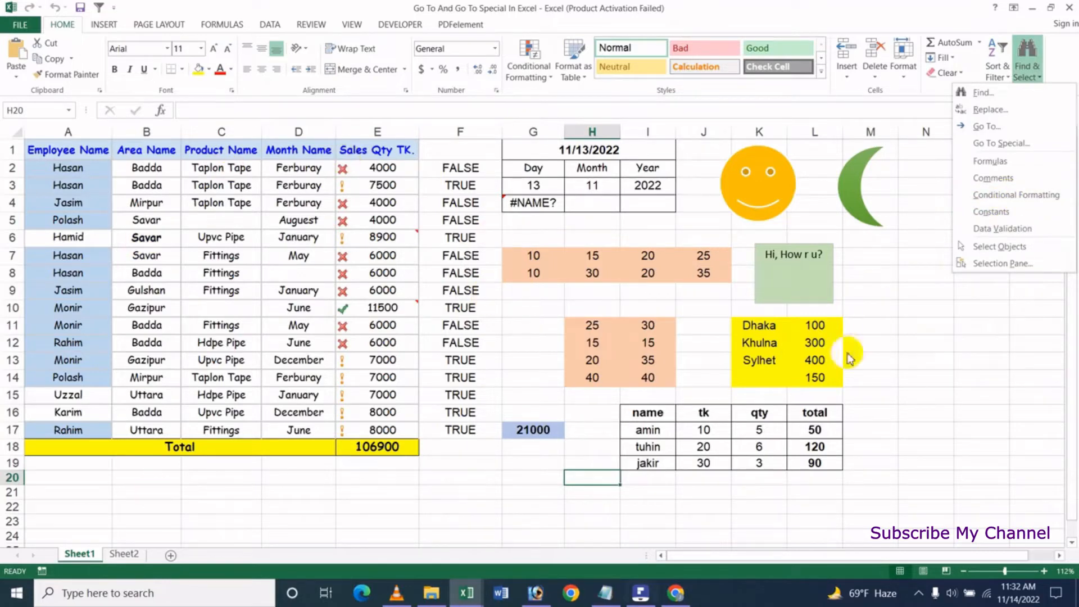
left_click(948, 396)
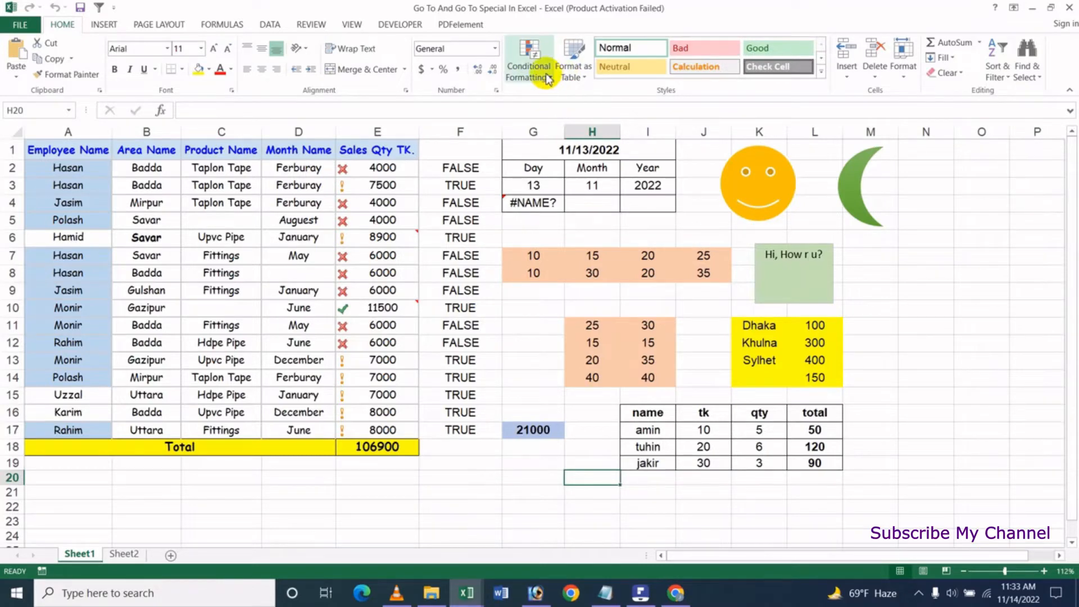
left_click(528, 67)
left_click(981, 341)
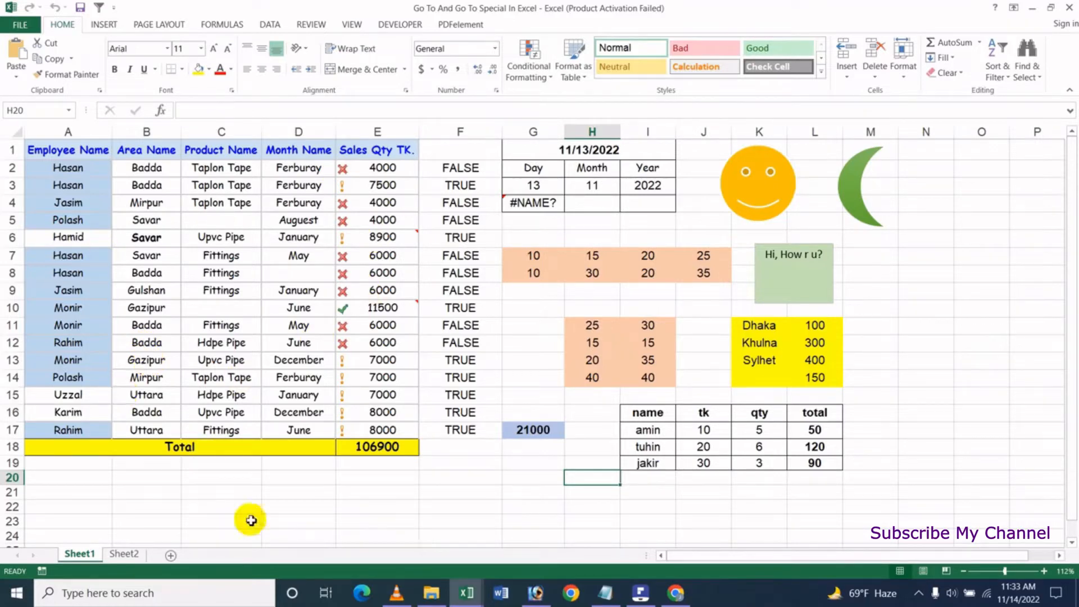
- Select all conditionally formatted cells with the direct Conditional Formatting find command, and clear the selection
left_click(1038, 82)
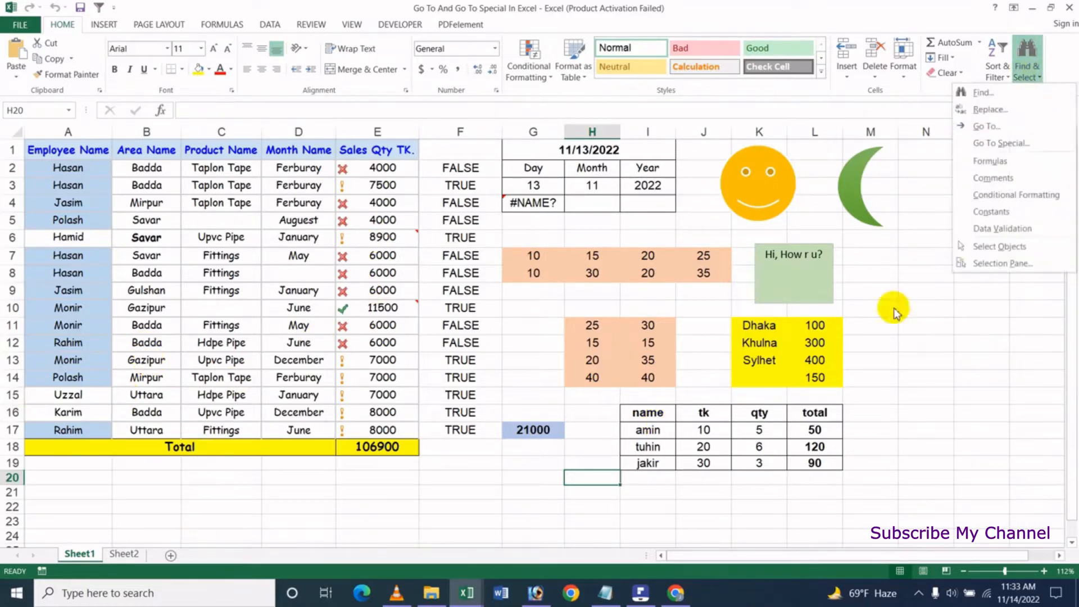
left_click(1016, 195)
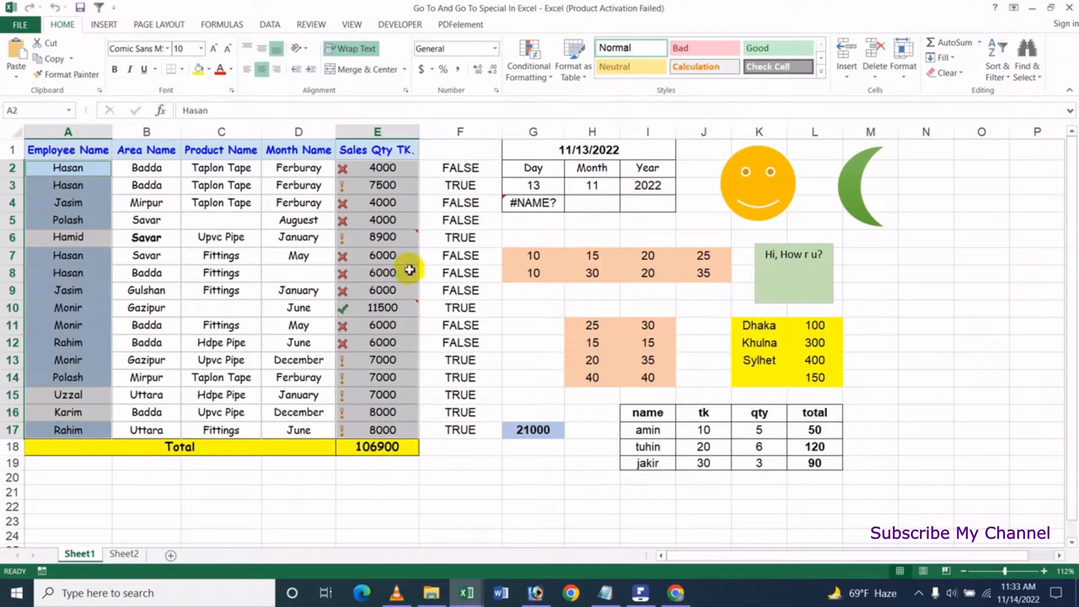
left_click(925, 325)
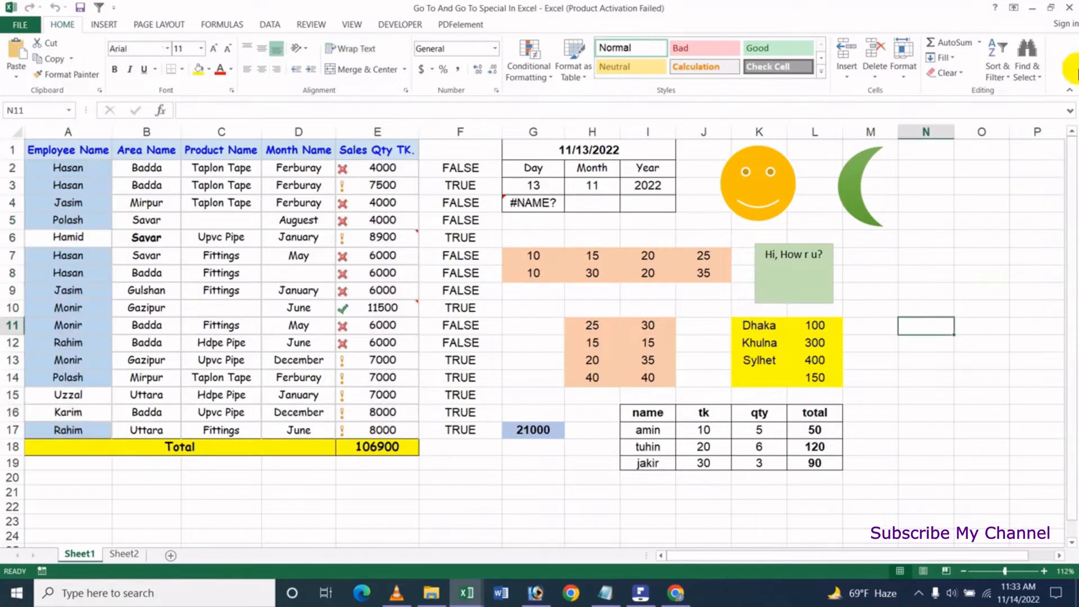
- Use Go To Special with the Conditional formats option to select all conditionally formatted cells, and clear the selection
left_click(1026, 59)
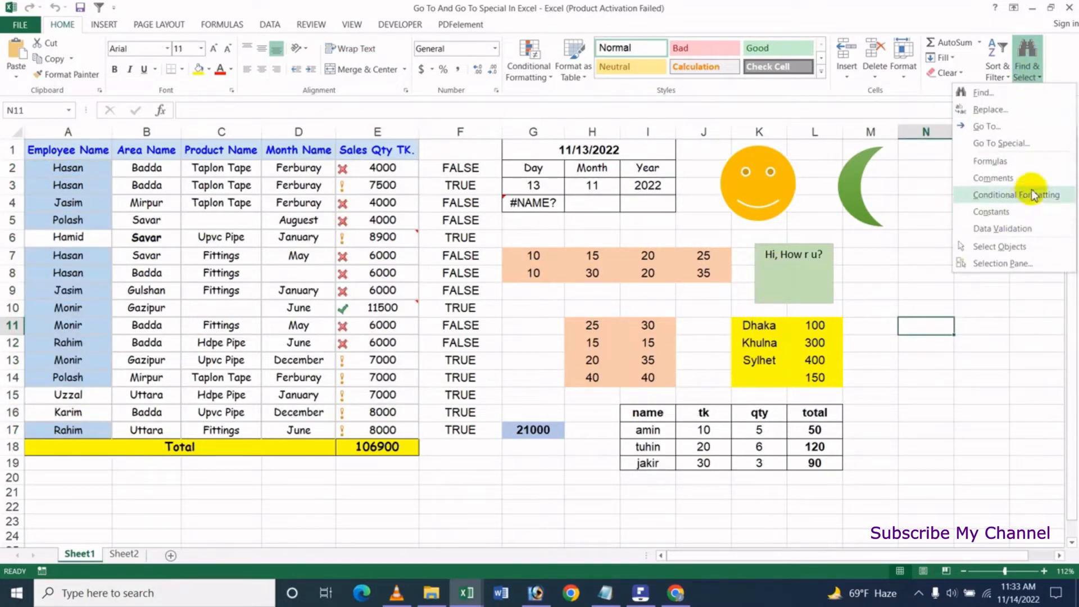
left_click(1010, 145)
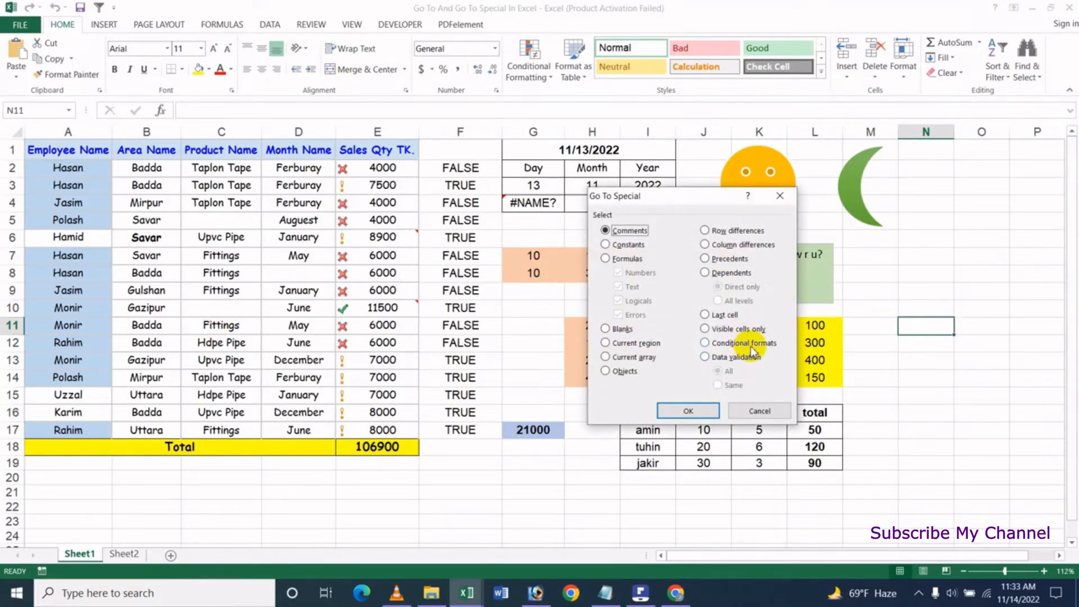
left_click(682, 413)
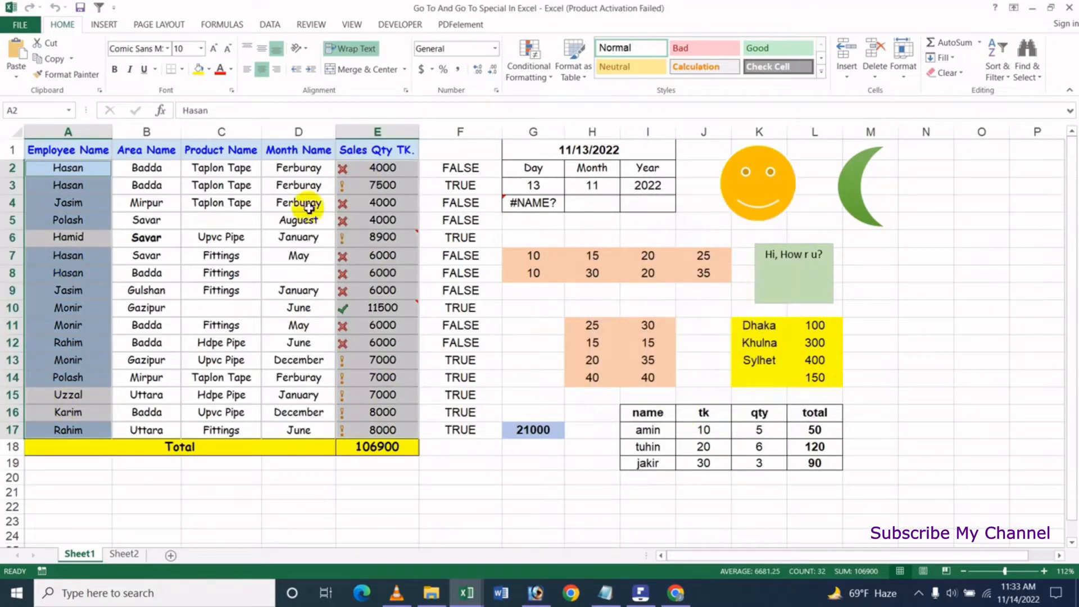
left_click(935, 333)
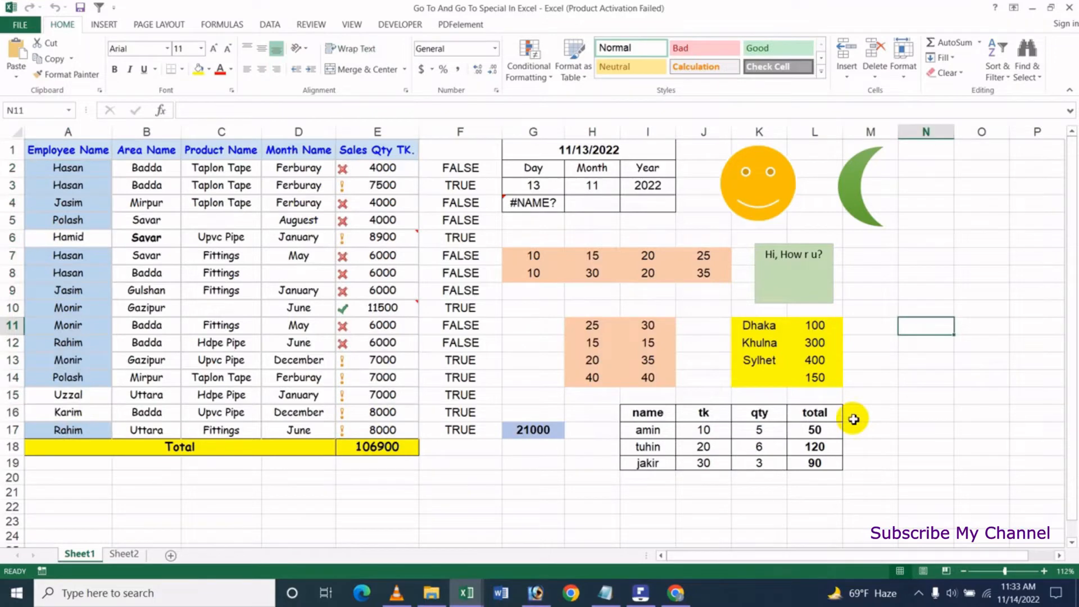
- Select all constant cells on Sheet1 with the direct Constants command, and clear the selection
left_click(1032, 78)
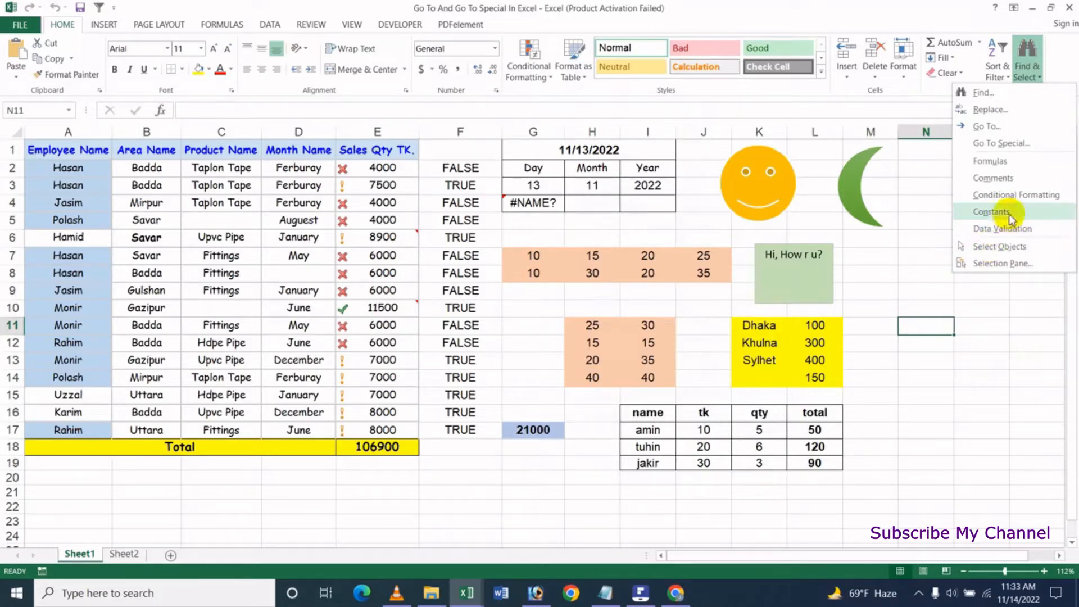
left_click(928, 331)
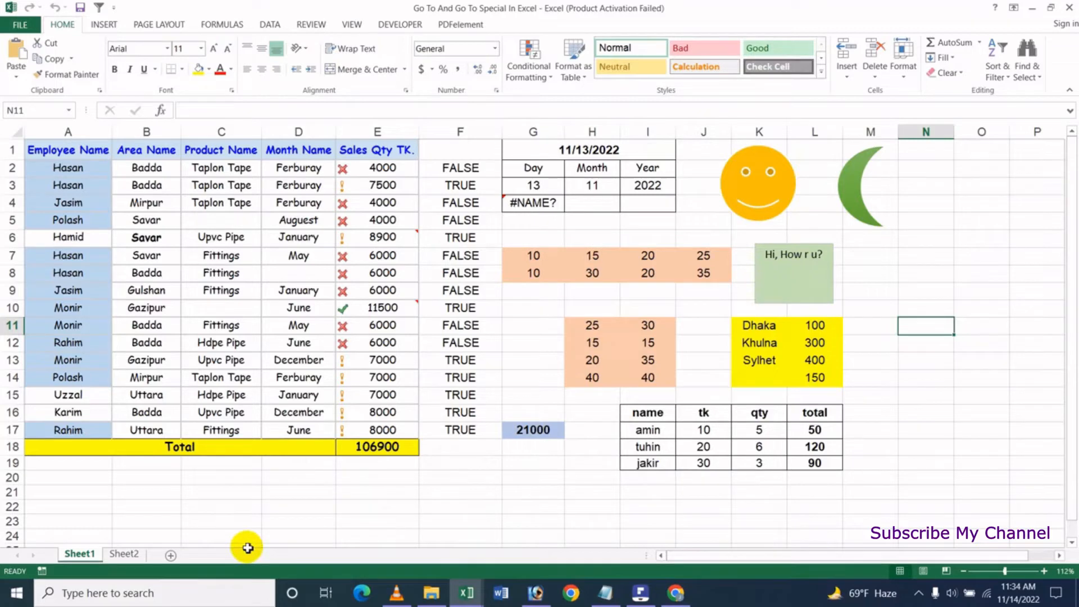
left_click(1037, 78)
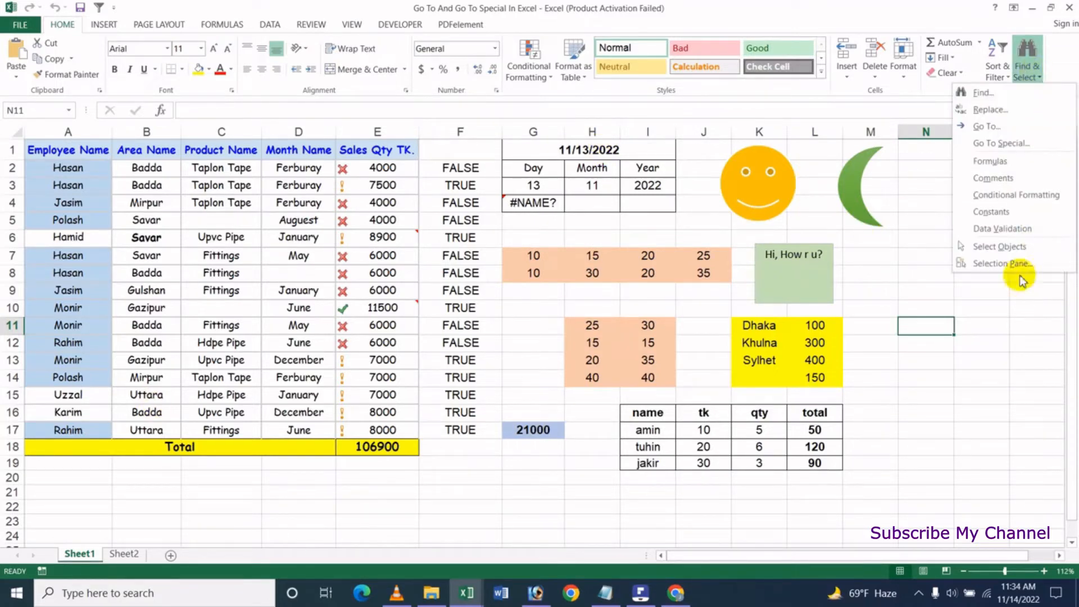
left_click(992, 212)
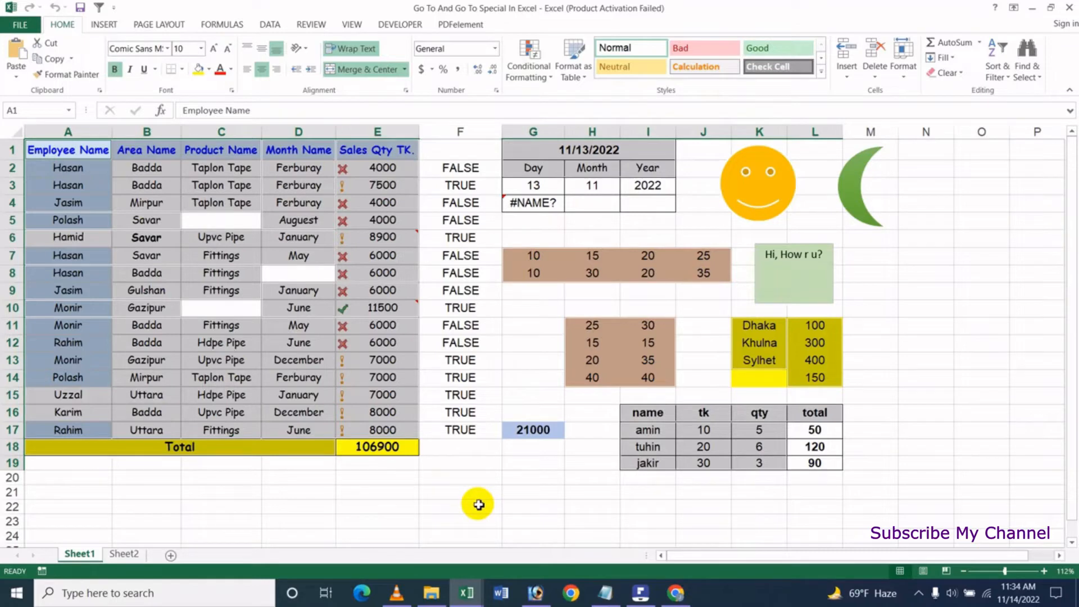
left_click(507, 378)
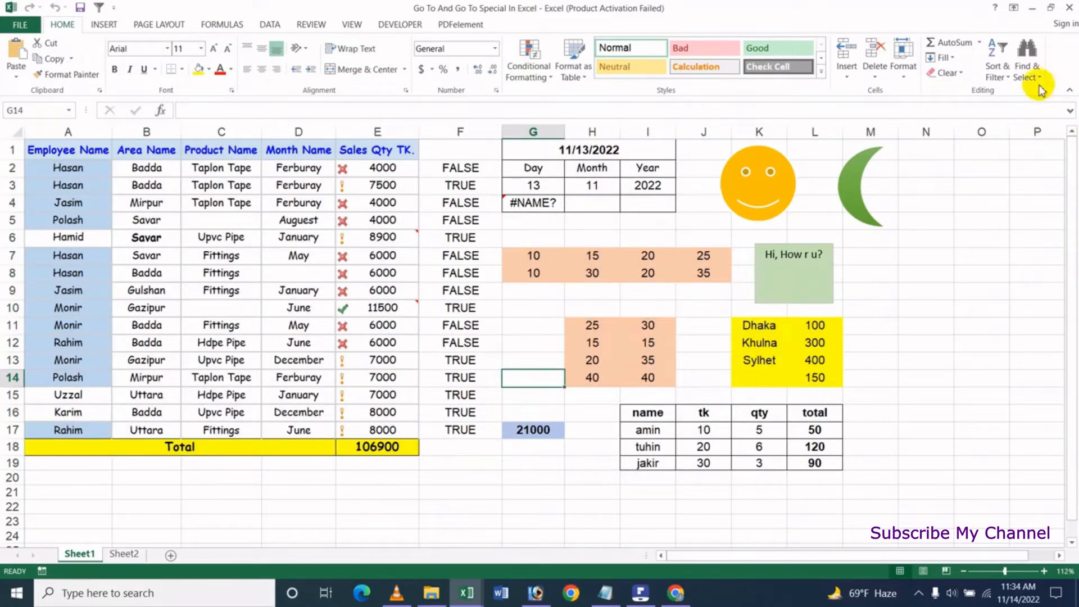
- Use Go To Special to select all constants, including numbers, text, logicals and errors
left_click(1028, 72)
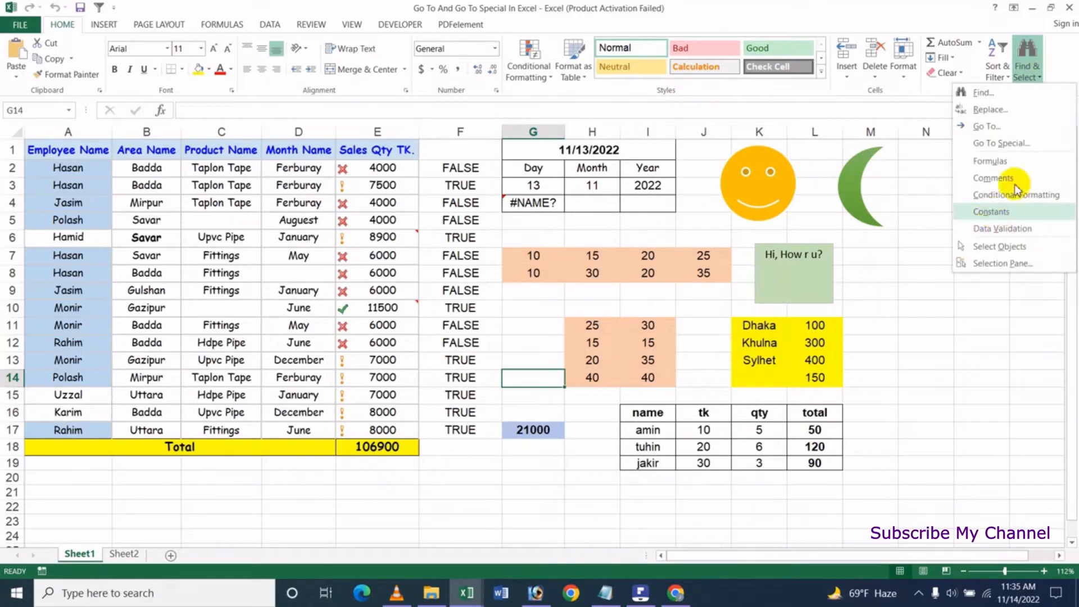
left_click(999, 143)
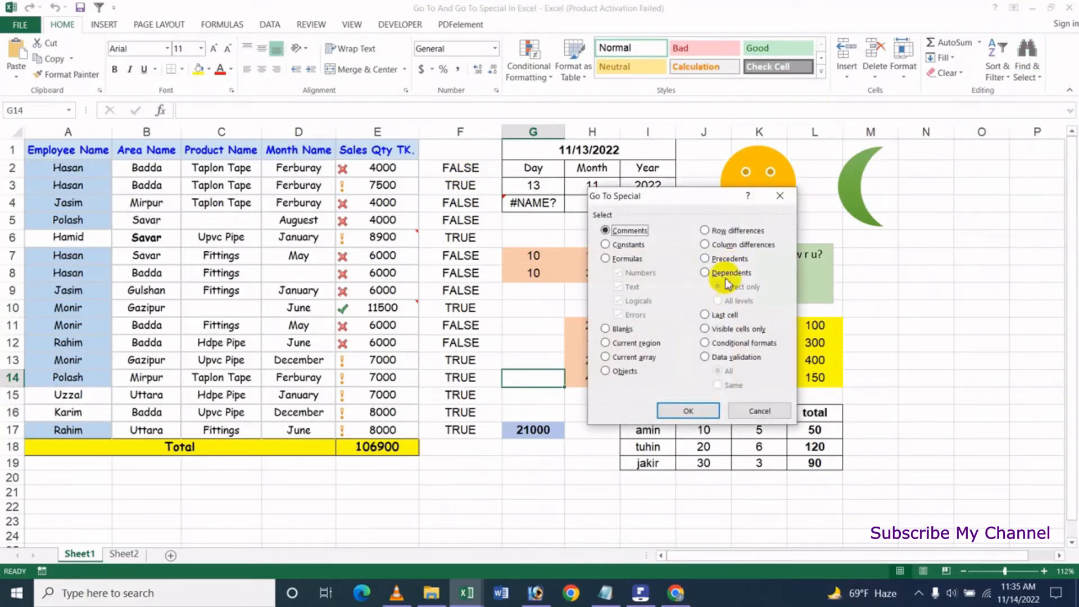
left_click_drag(697, 197, 730, 198)
left_click_drag(805, 201, 823, 201)
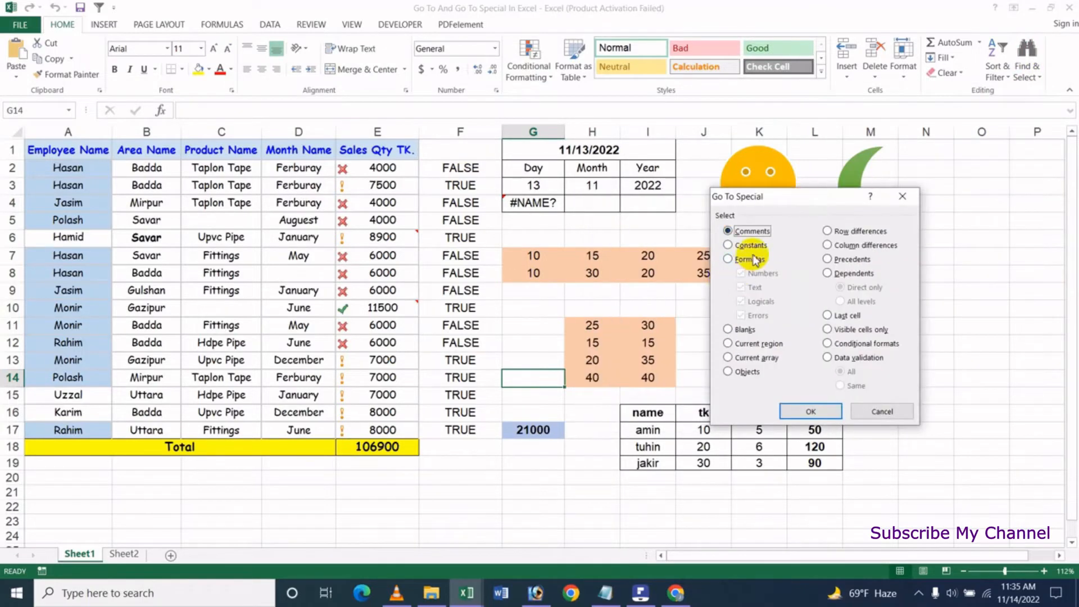
left_click(752, 247)
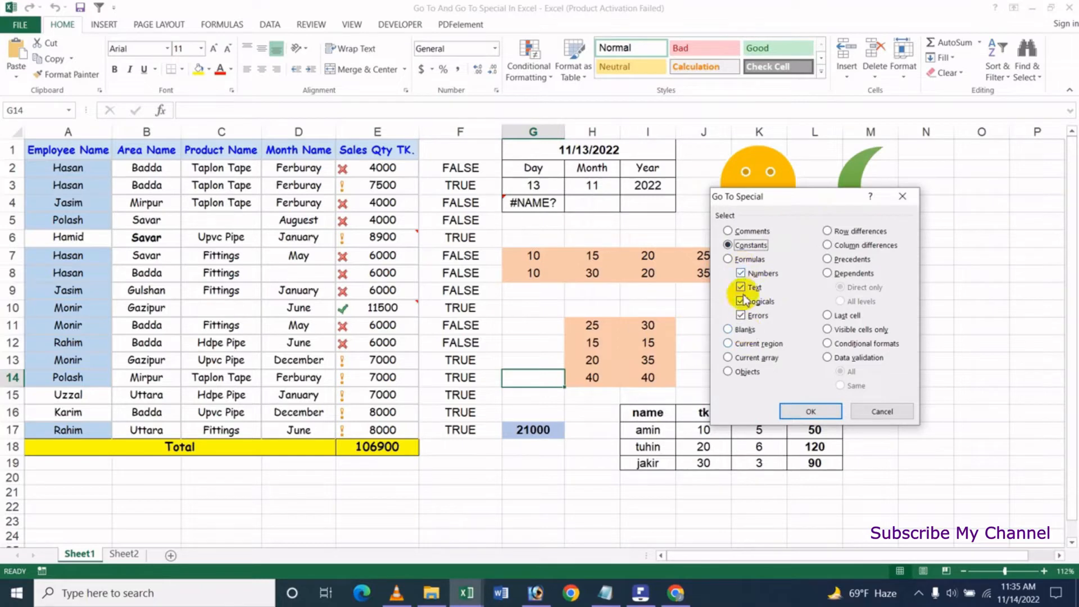
left_click(745, 232)
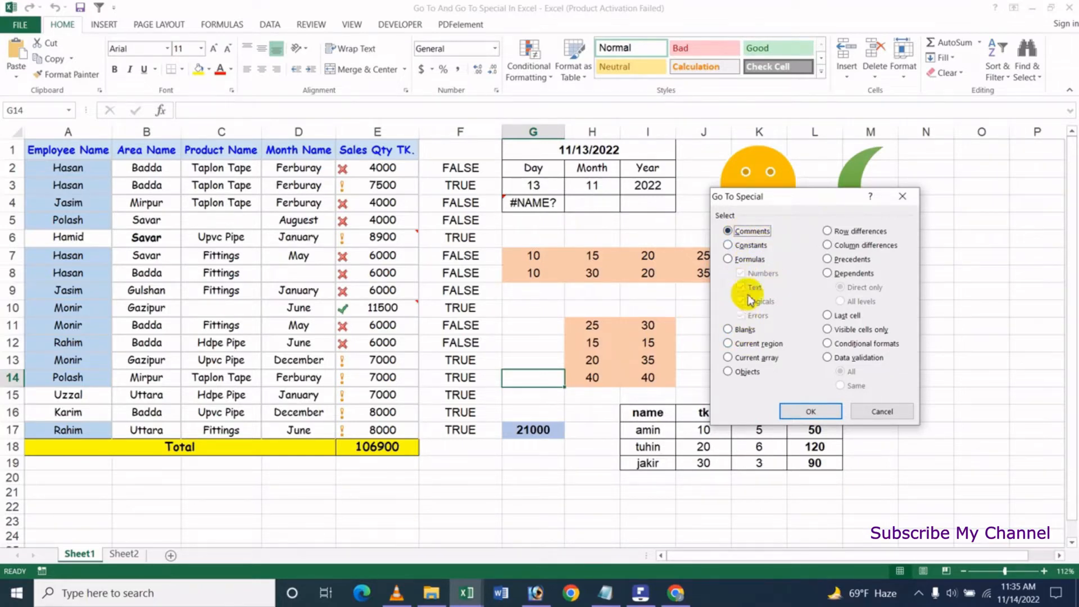
left_click(746, 246)
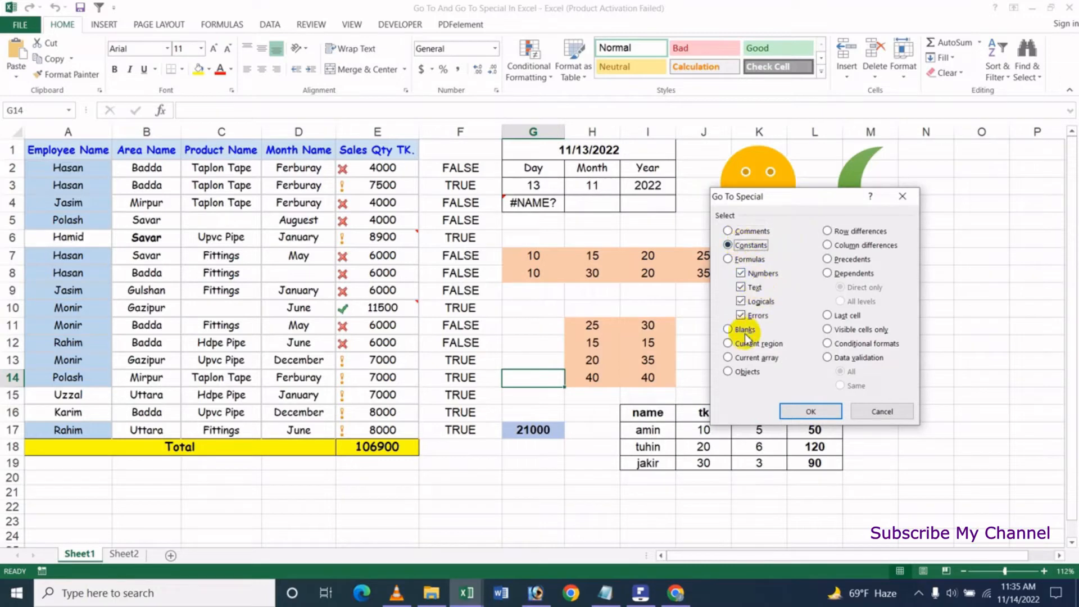
left_click(809, 412)
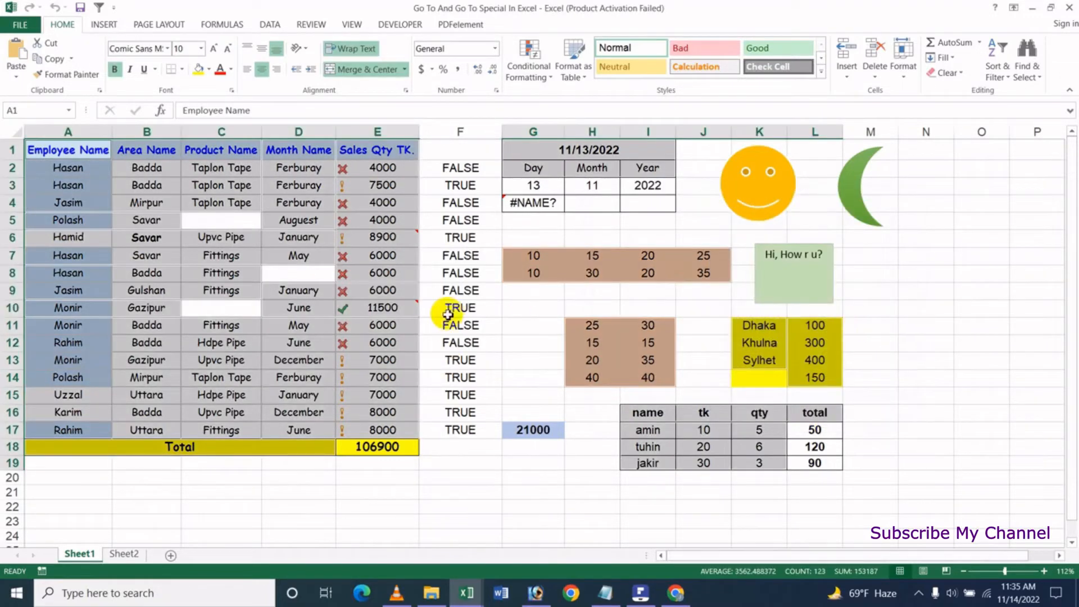
- Use Go To Special to select only number constants, excluding text, logicals and errors, and clear the selection
left_click(1027, 67)
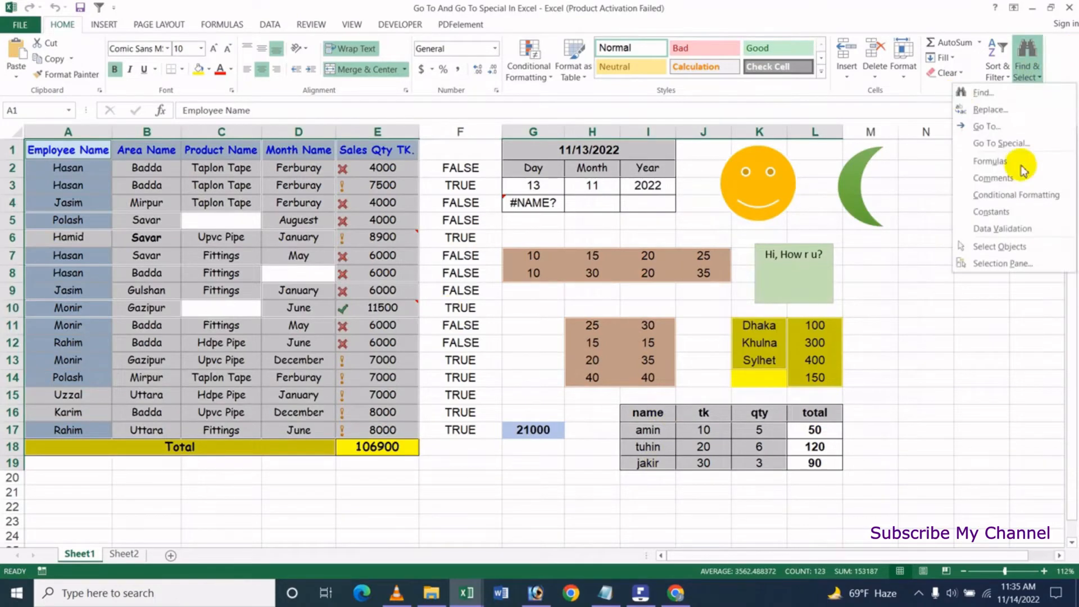
left_click(1009, 143)
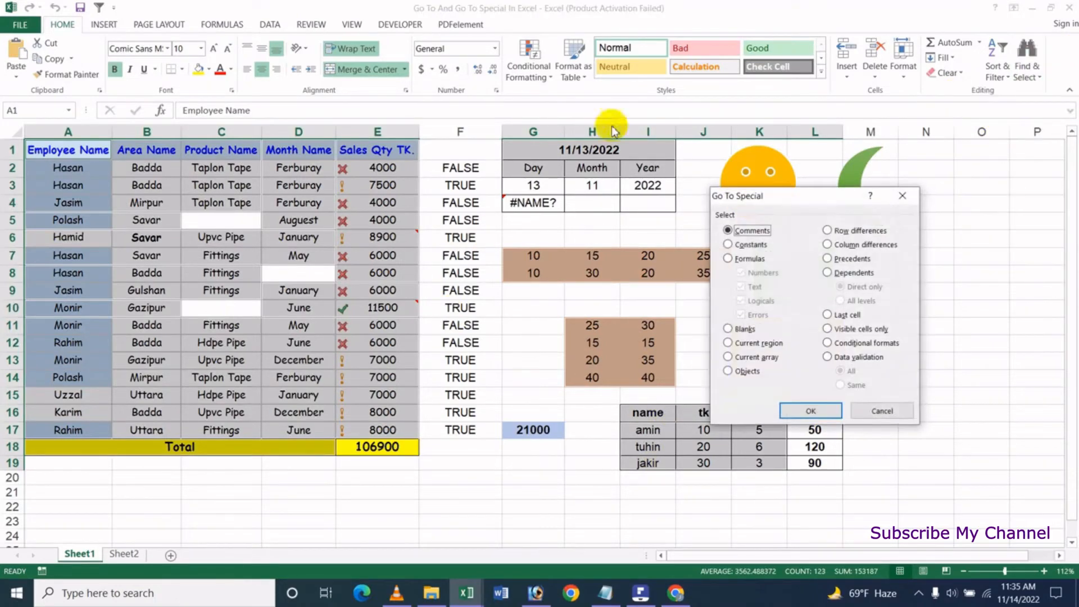
left_click(748, 246)
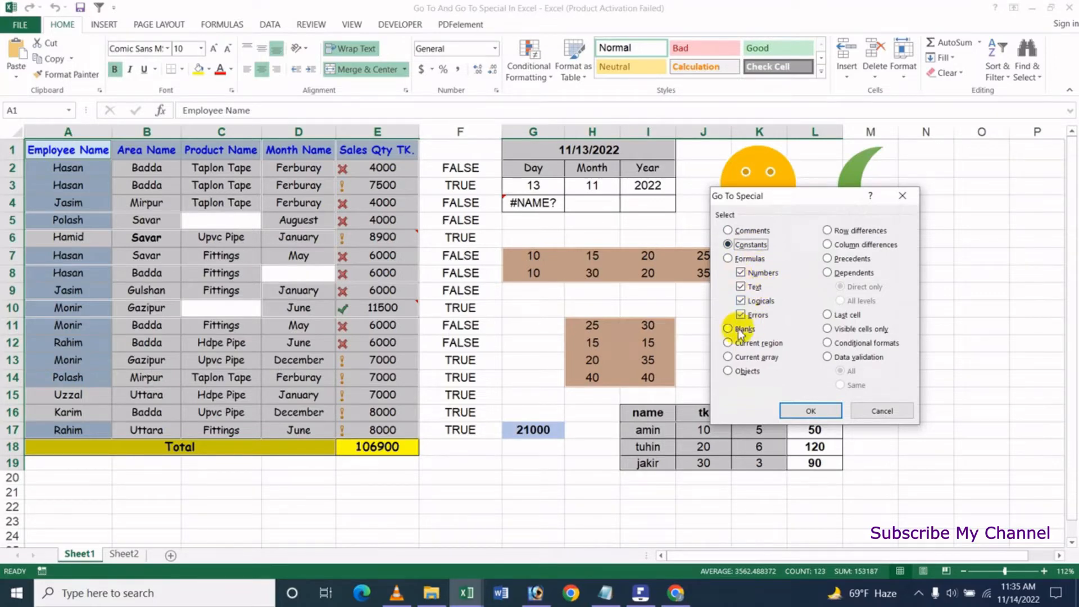
left_click_drag(817, 201, 835, 296)
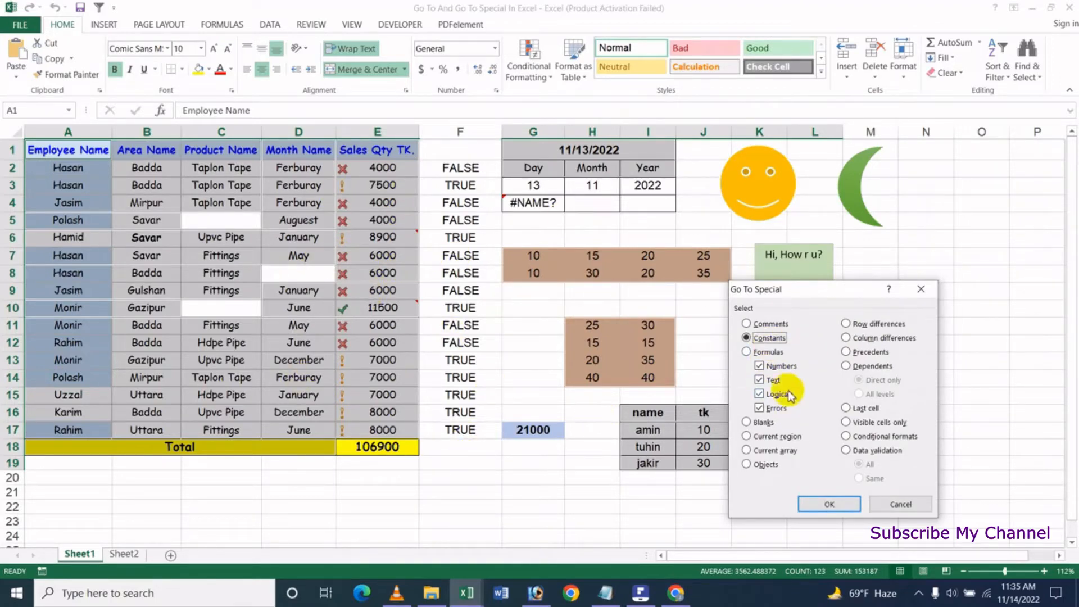
left_click(767, 395)
left_click(762, 409)
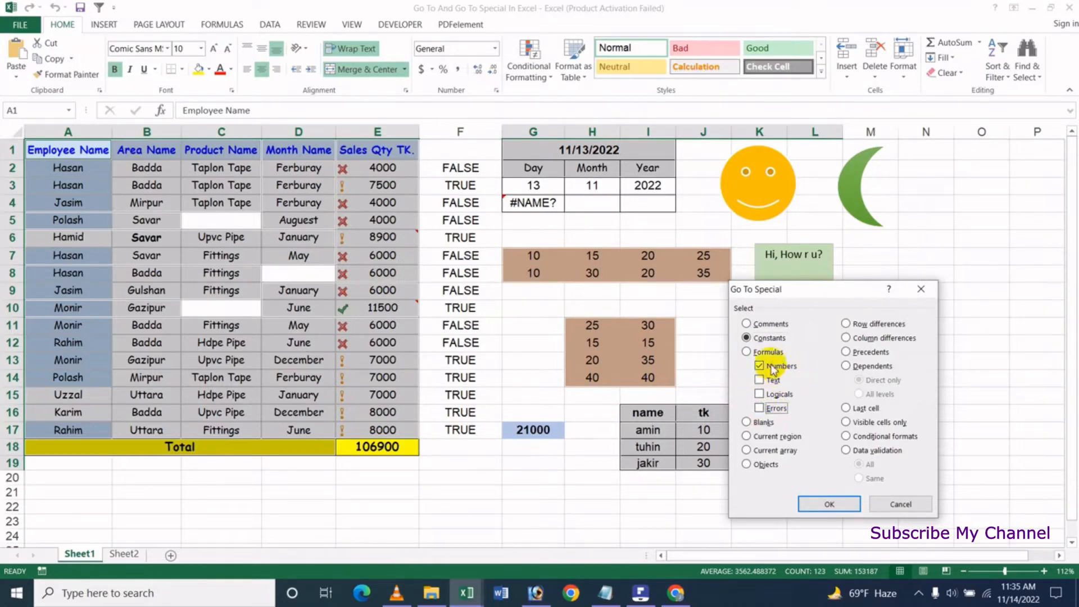
left_click(829, 504)
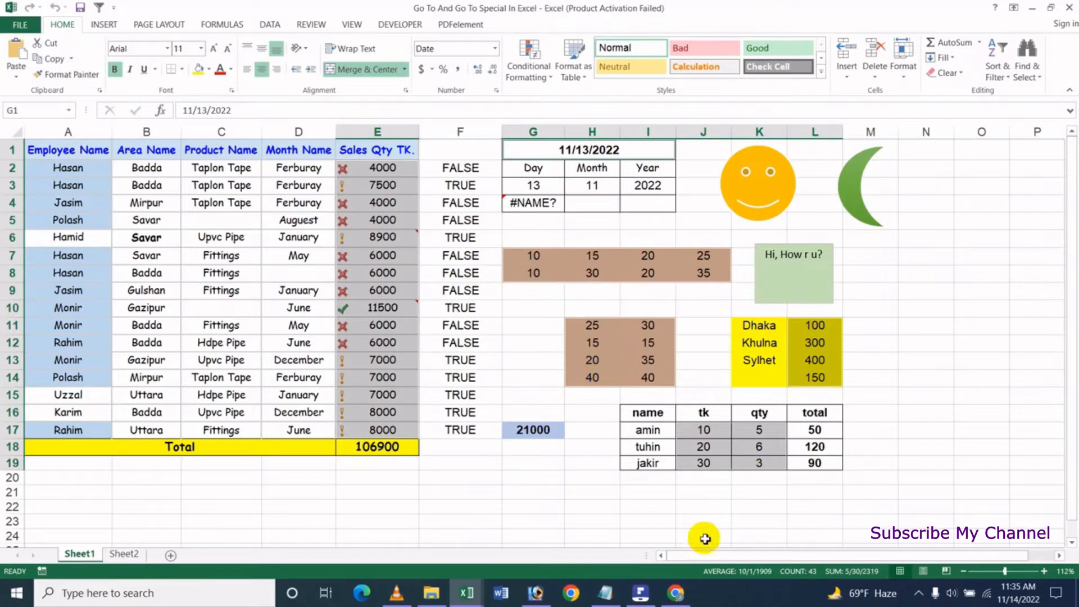
left_click(902, 312)
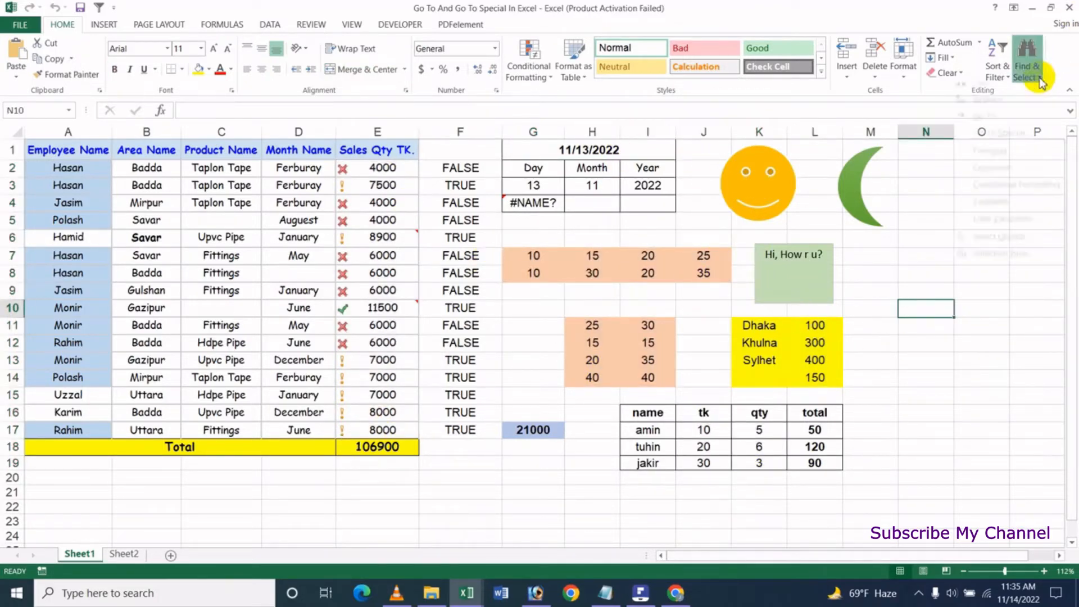
- Use Go To Special to select only text constants, excluding numbers, logicals and errors, and clear the selection
left_click(1027, 63)
left_click(1003, 143)
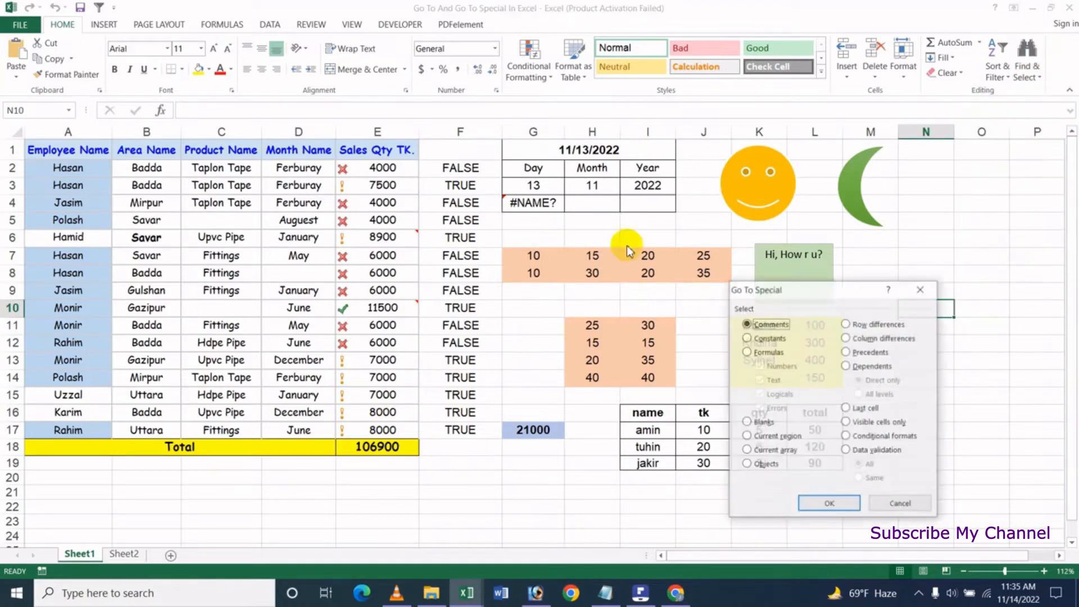
left_click(767, 340)
left_click(775, 367)
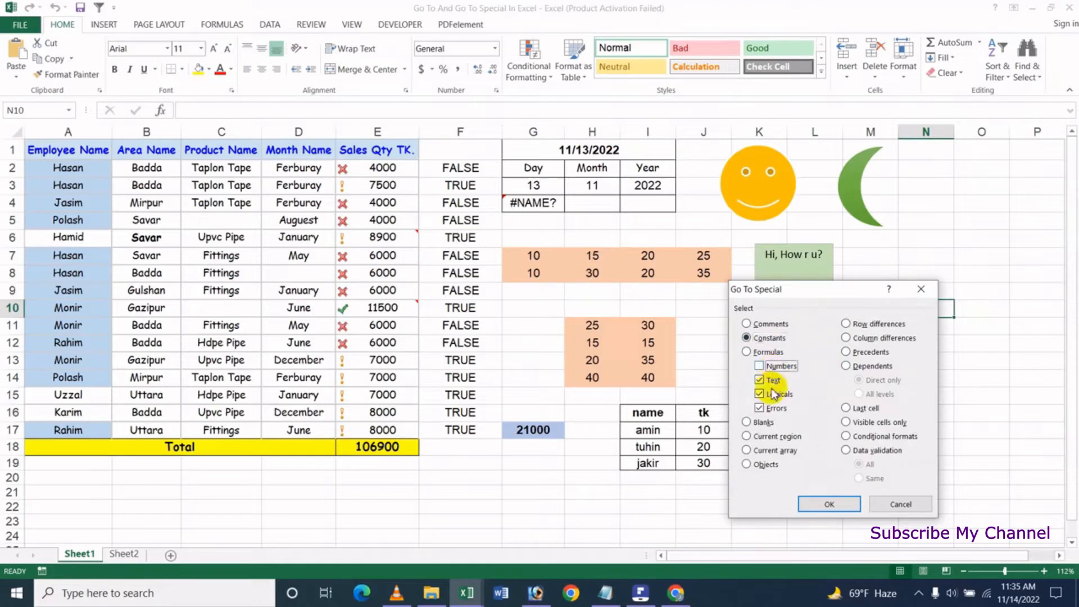
left_click(778, 394)
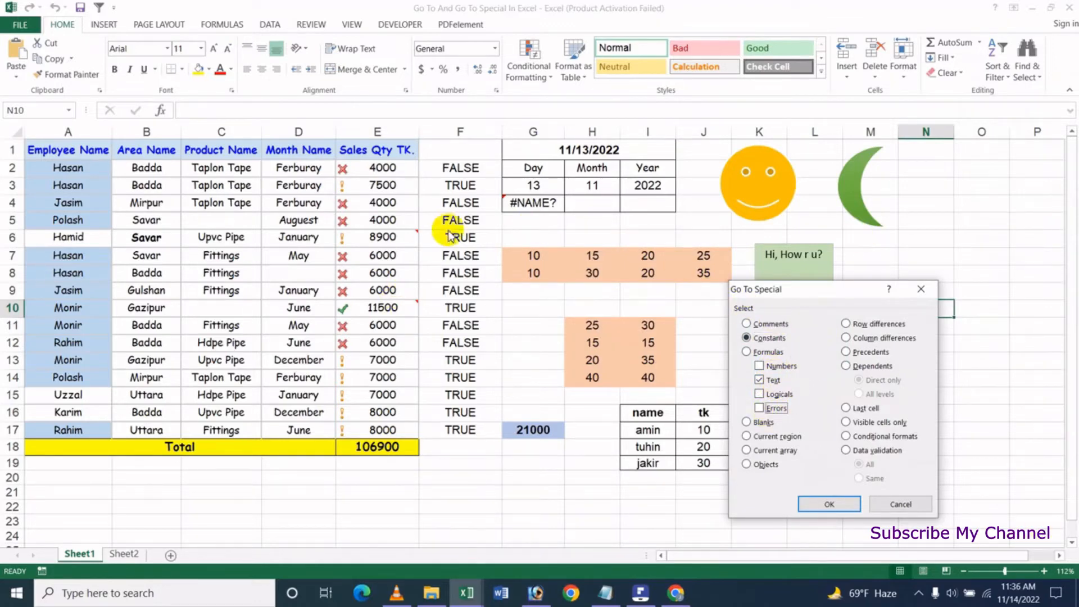
left_click(820, 503)
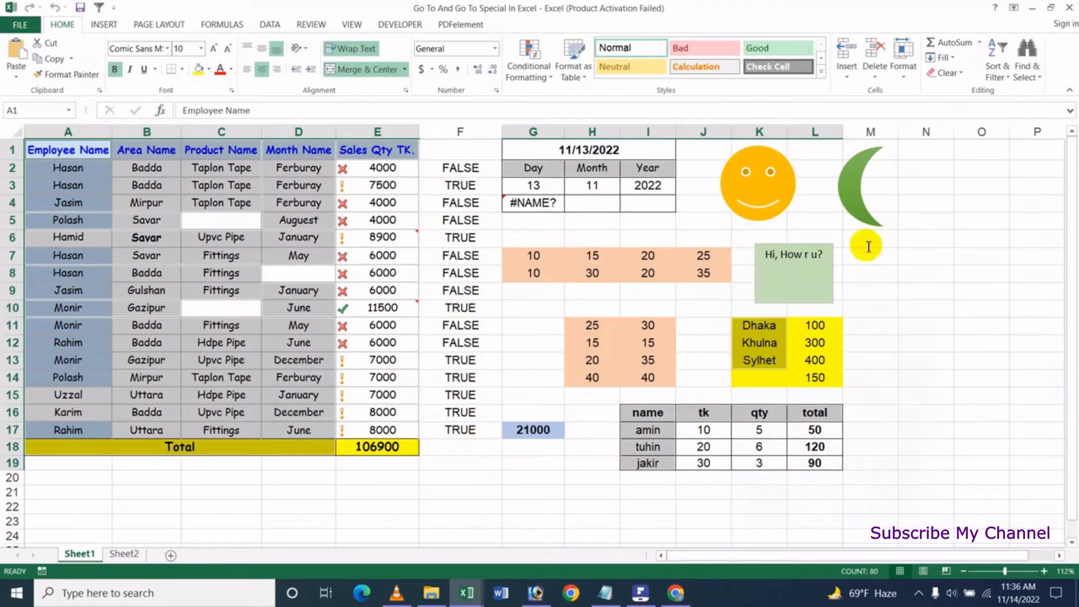
left_click(923, 329)
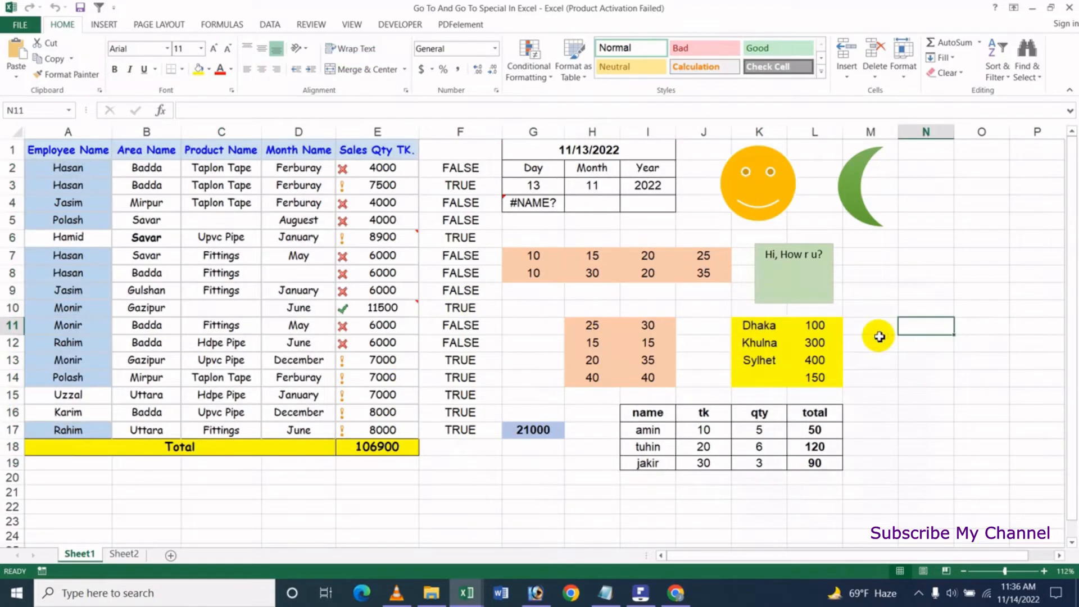
left_click(1028, 72)
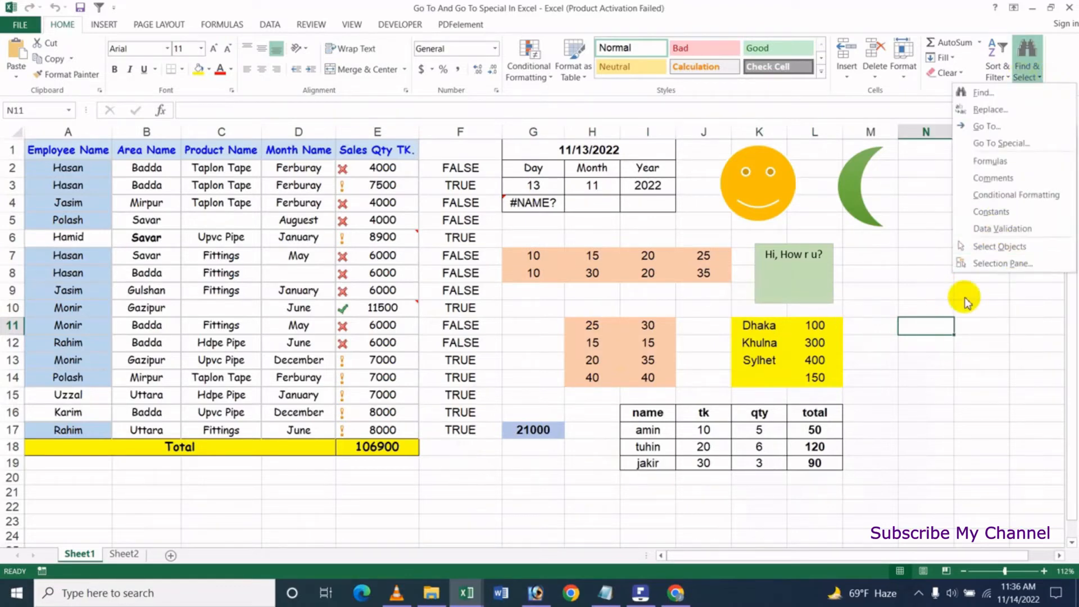
left_click(1014, 144)
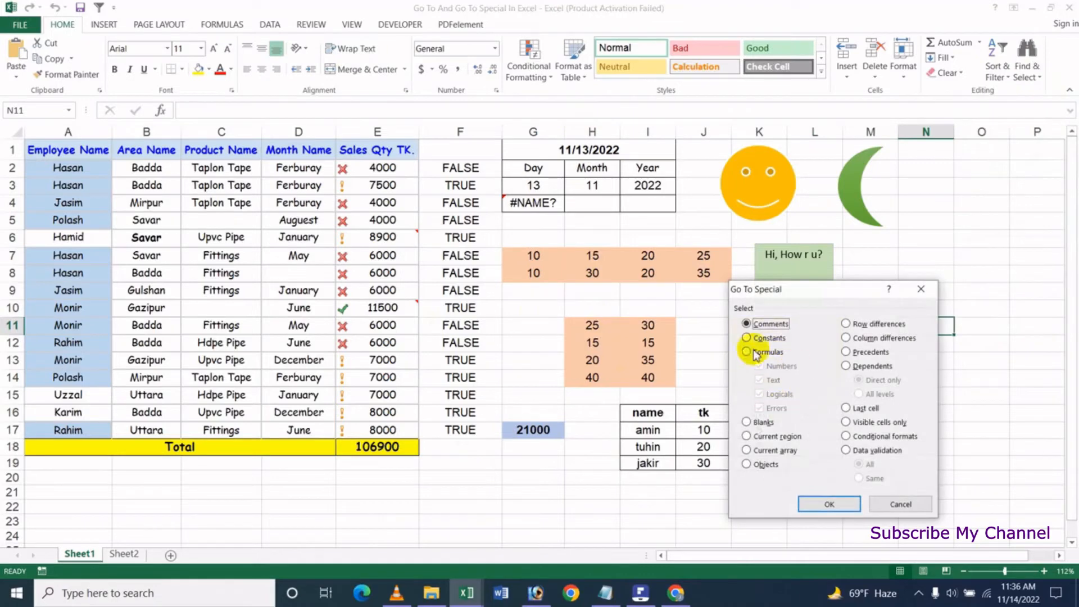
left_click(767, 339)
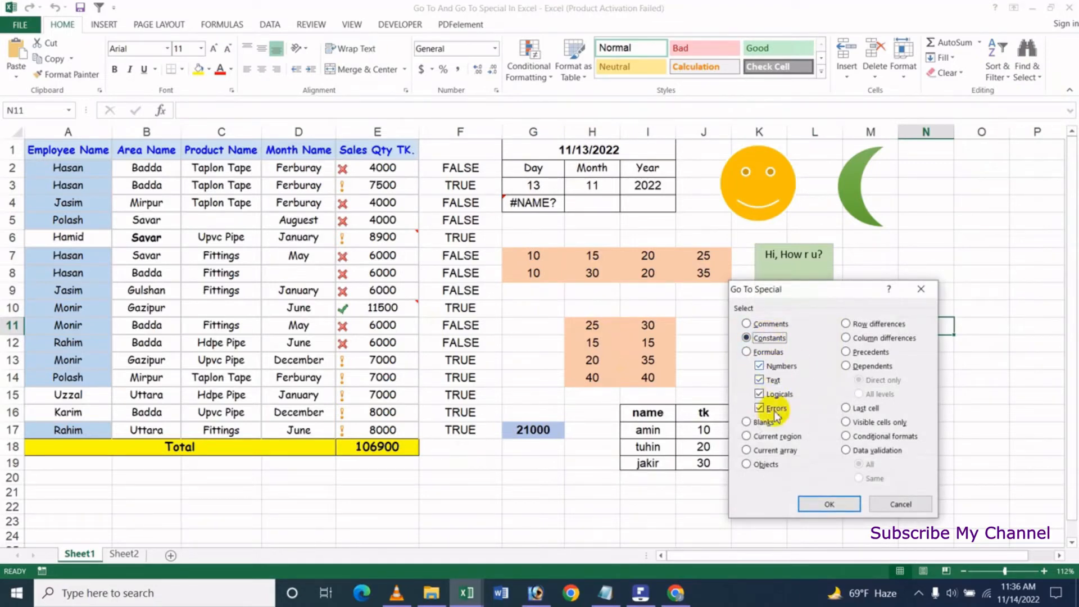
left_click(903, 504)
- Select all cells with data validation on Sheet1 using the direct Data Validation find command, and clear the selection
left_click(1027, 71)
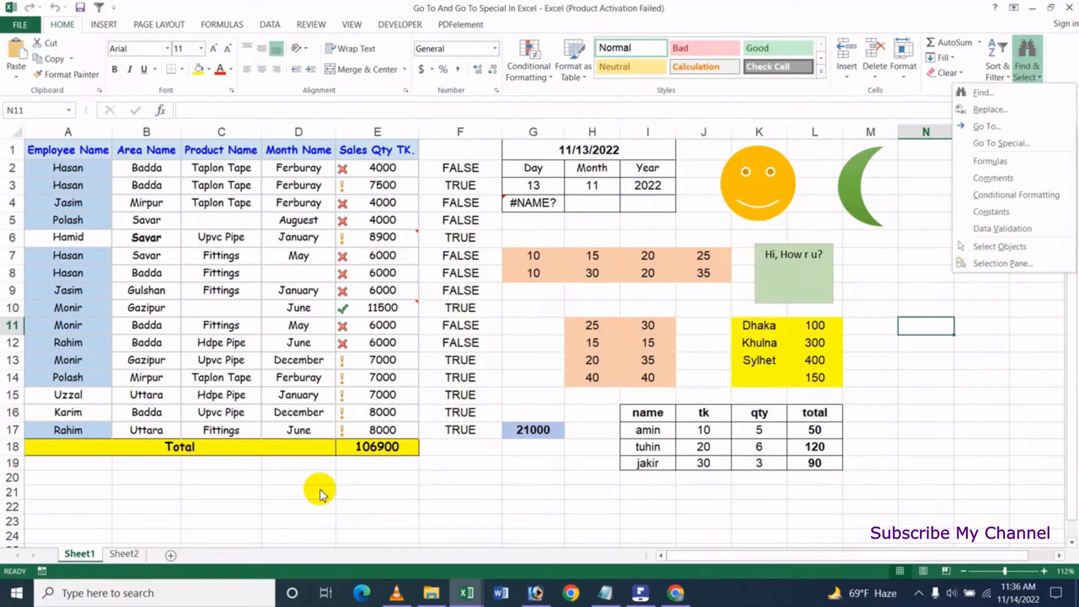
left_click(1000, 229)
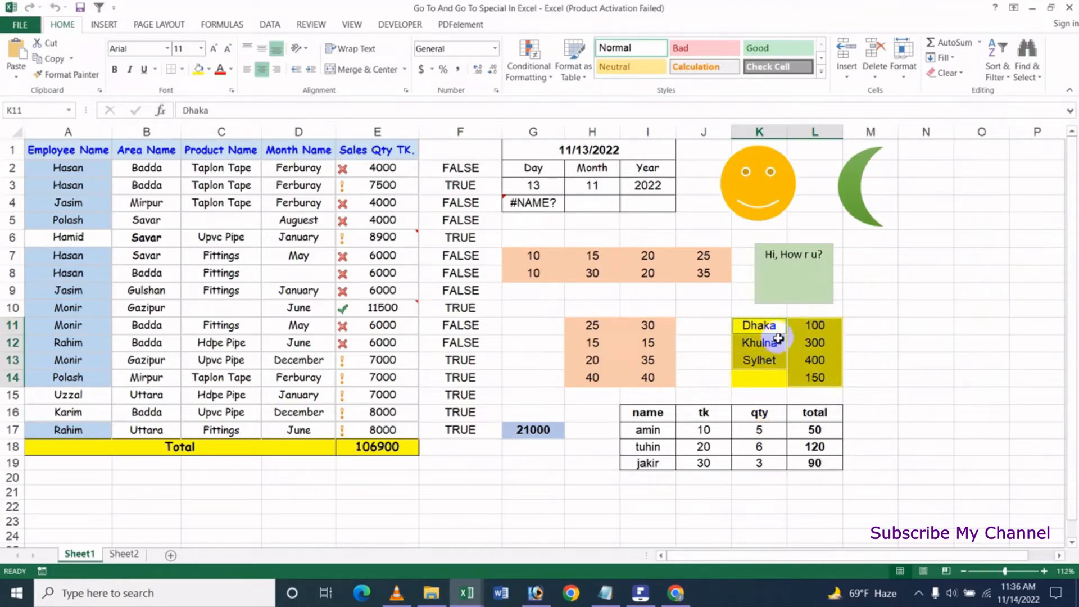
left_click(905, 342)
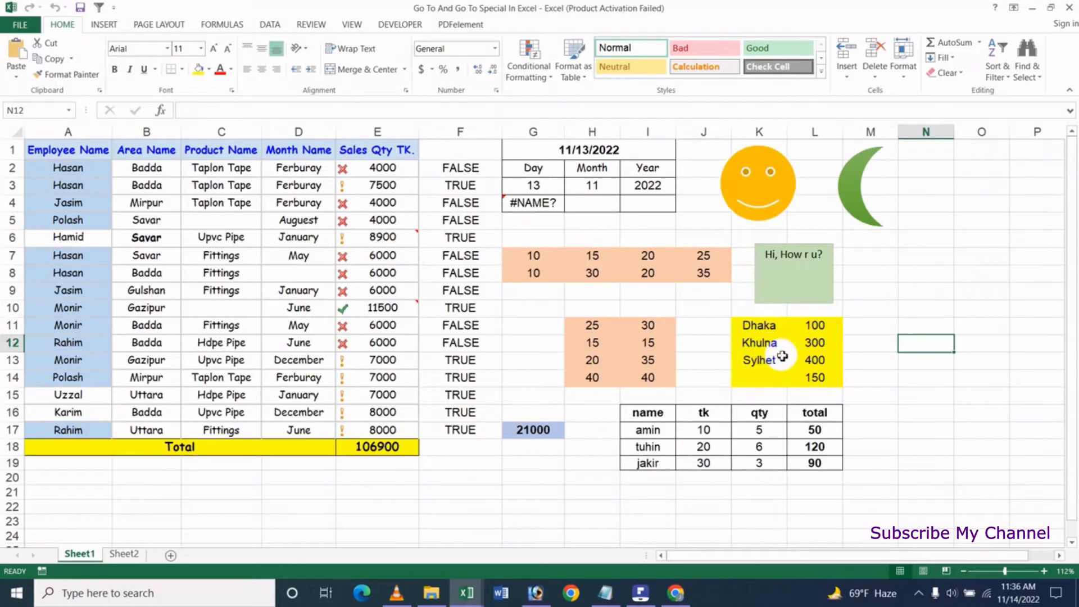
- Test the validation rule of cell L11 by trying to enter 99 and 501, cancelling each entry
left_click(819, 325)
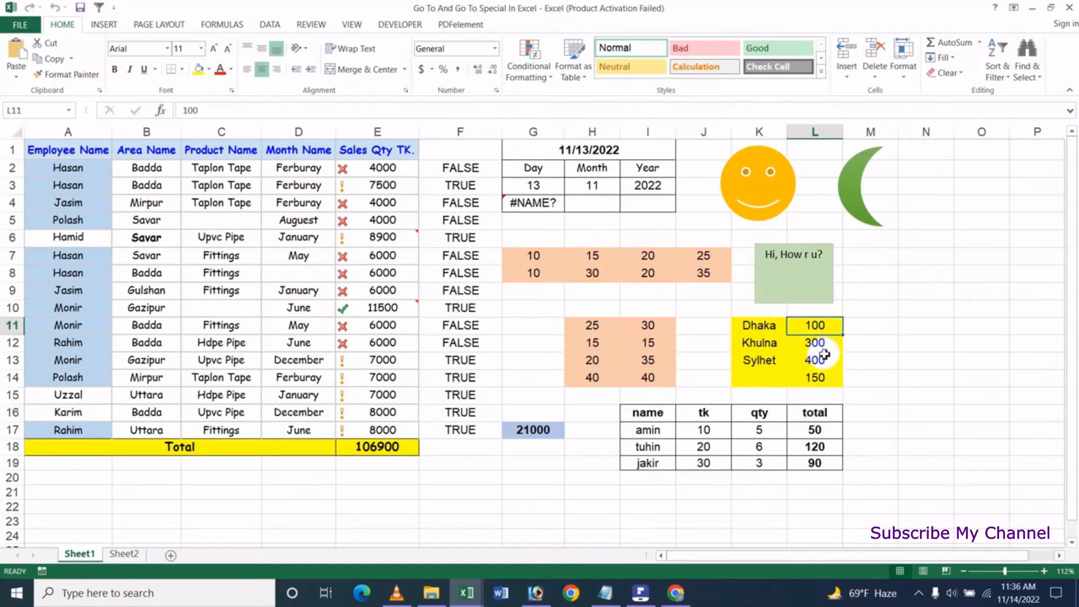
type("99")
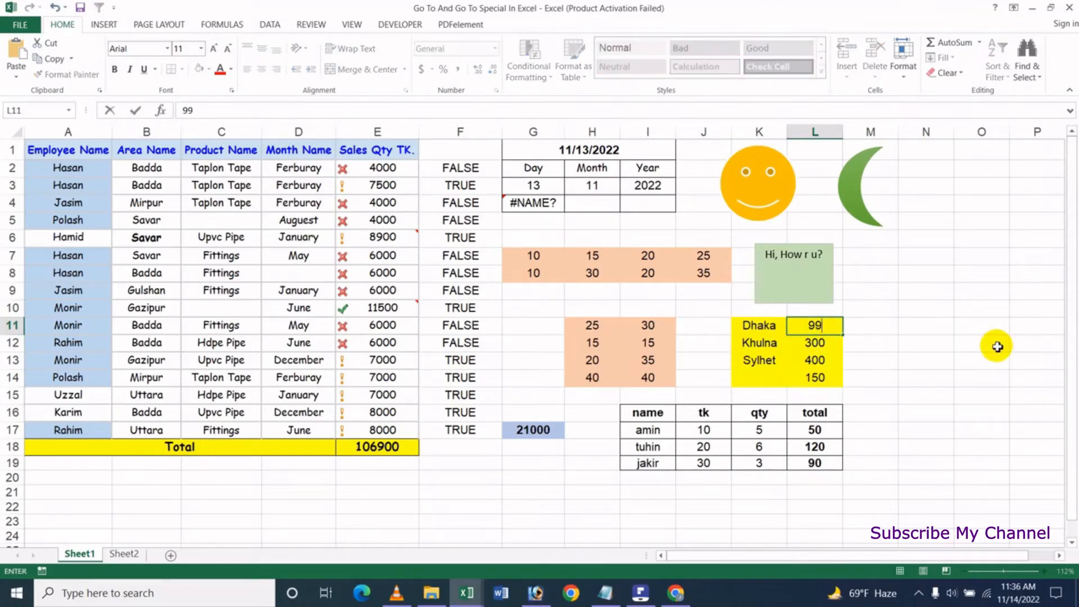
key("Return")
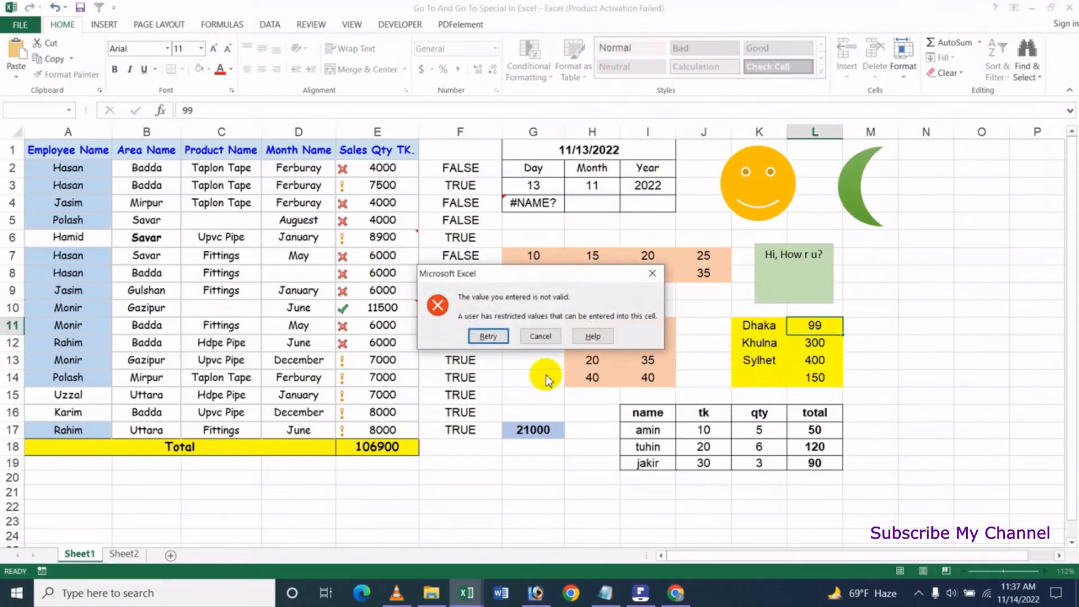
left_click(540, 337)
type("5")
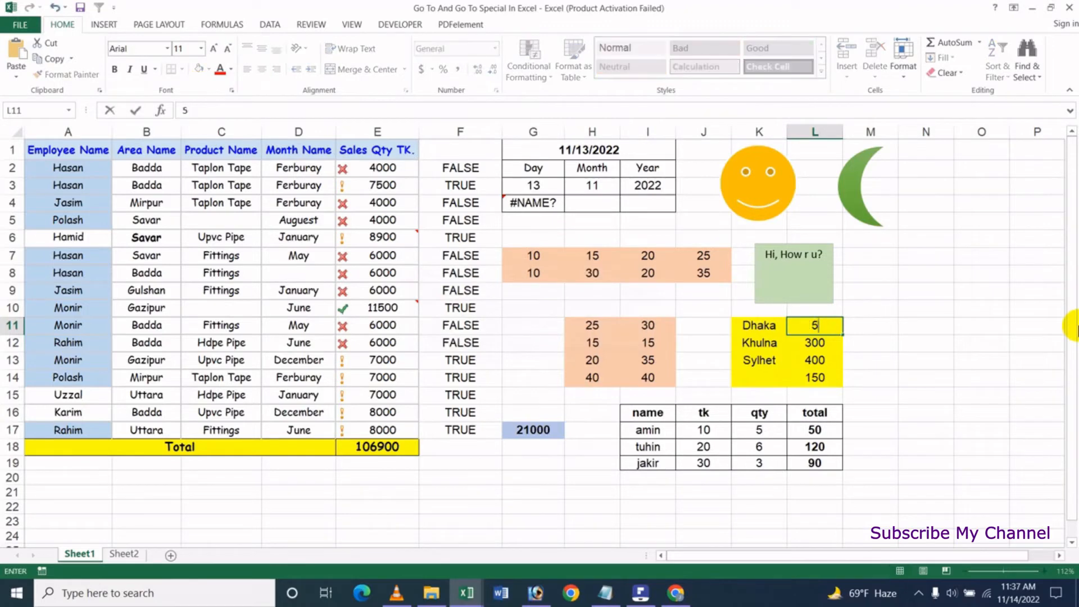
type("01")
key("Return")
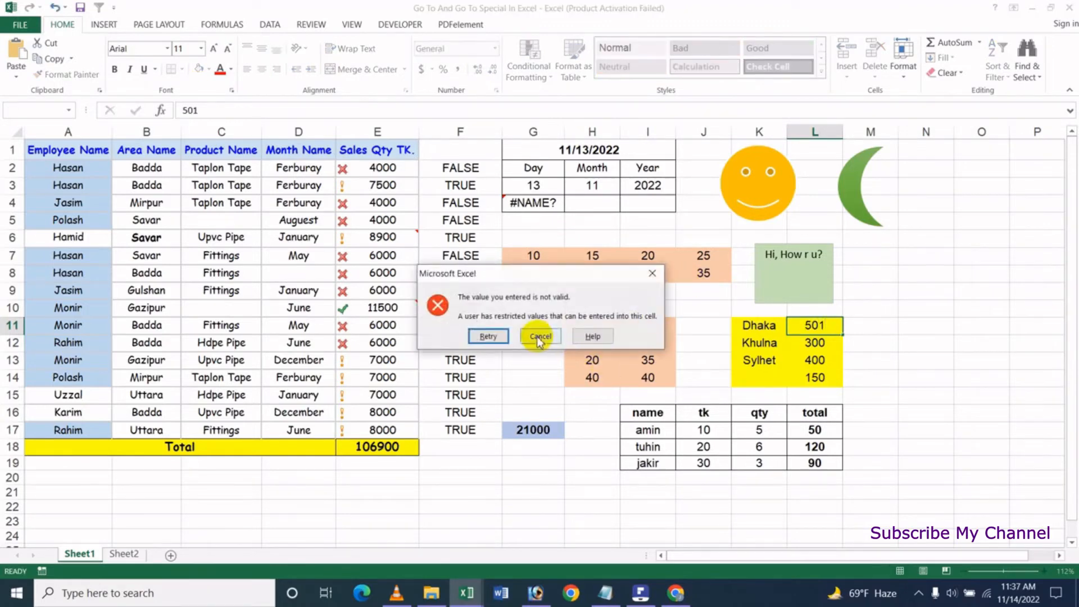
left_click(539, 336)
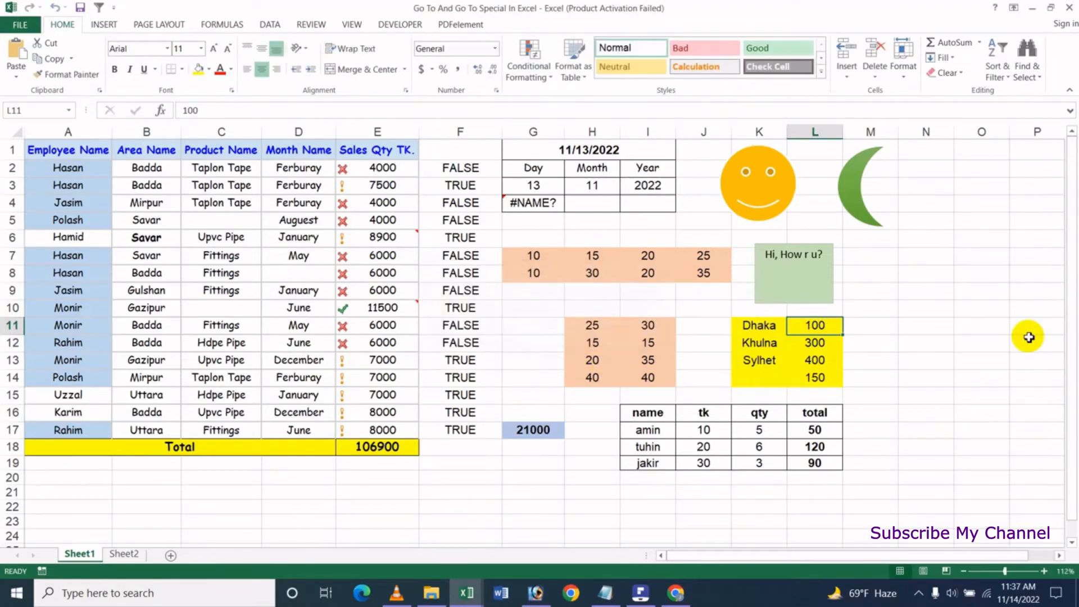
- Enter 499 in cell L11 and 100 in cell L12, trying 99 in L12 before the valid number
type("499")
key("Return")
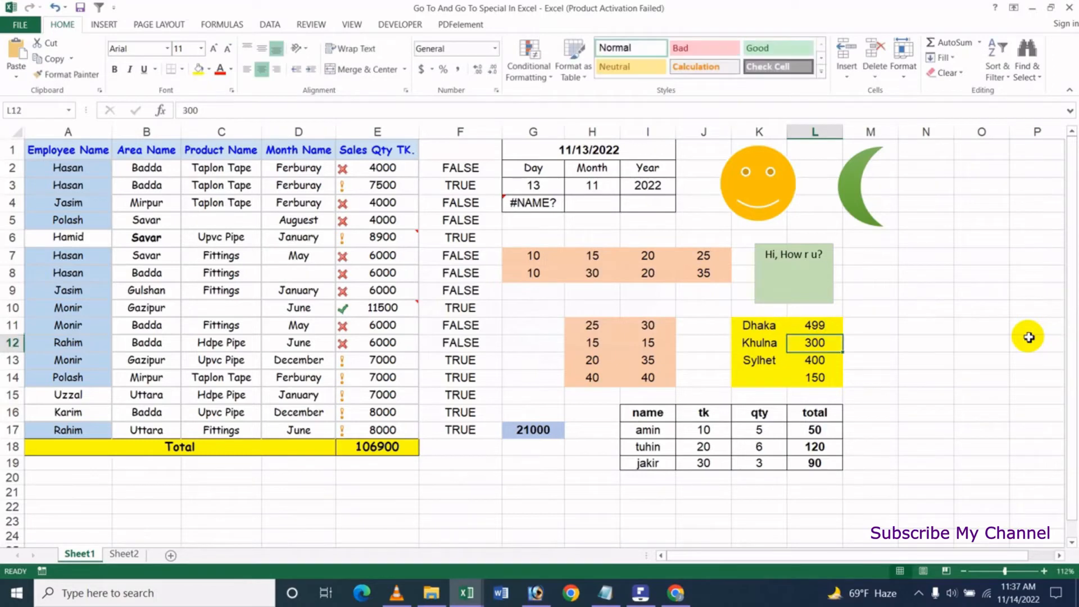
type("99")
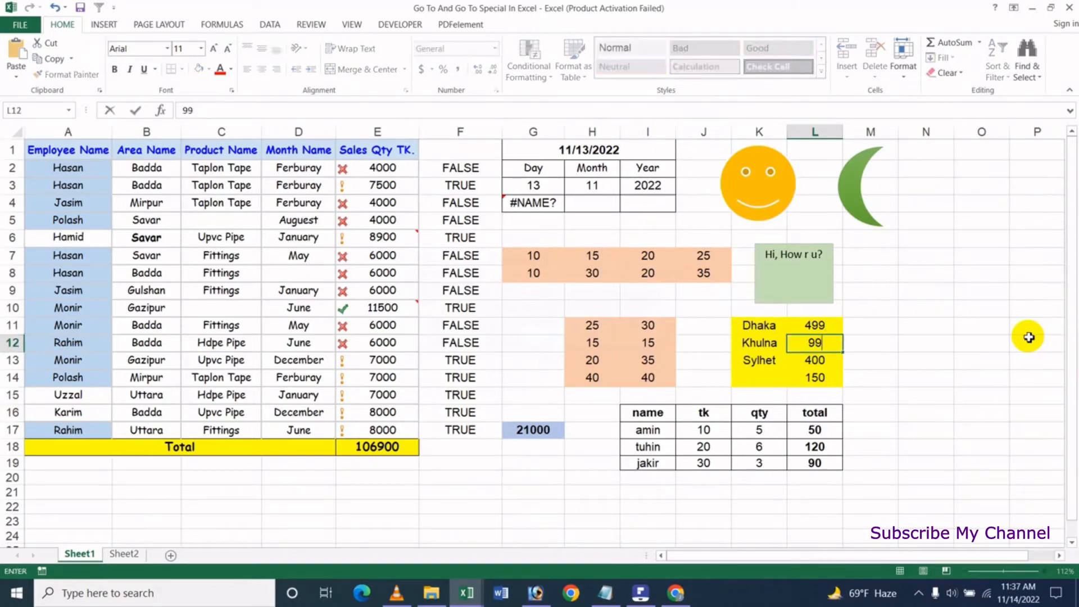
key("Return")
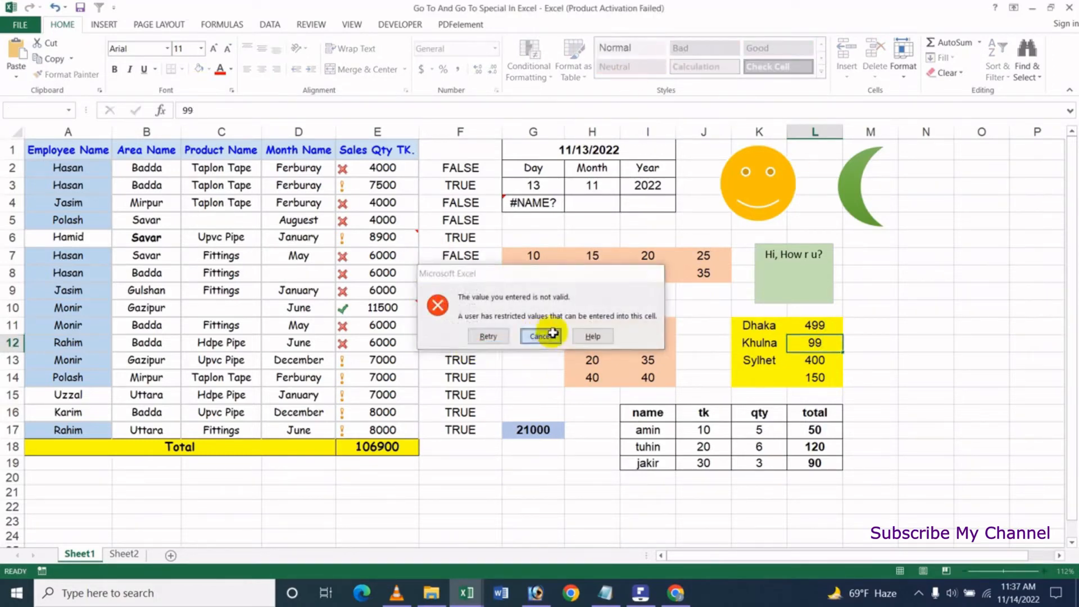
left_click(542, 335)
type("100")
key("Return")
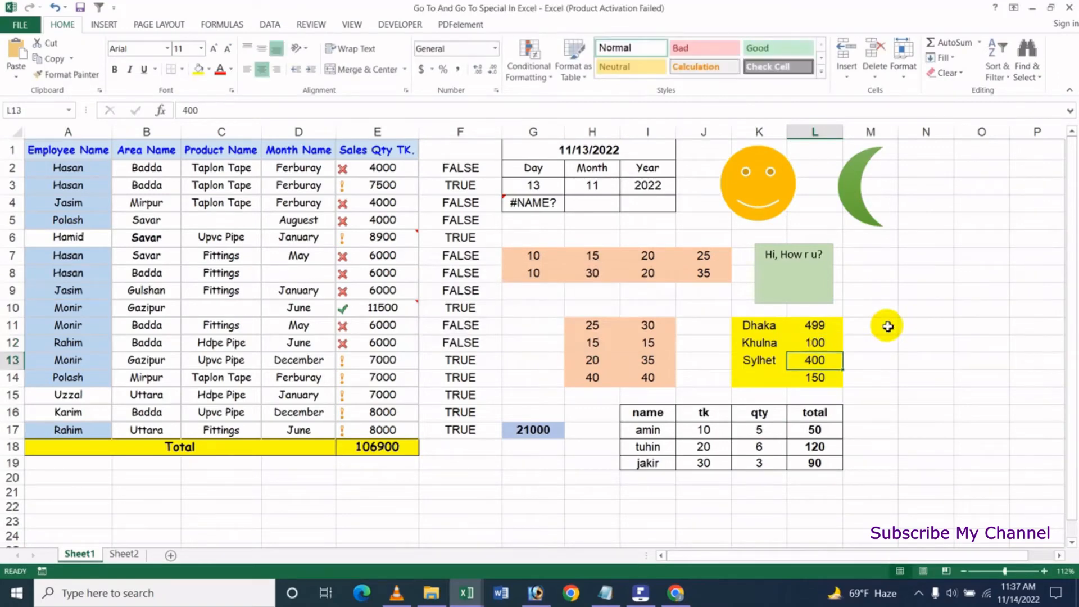
key("Up")
- Change cell K11 to Sylhet using its validation list
left_click(772, 329)
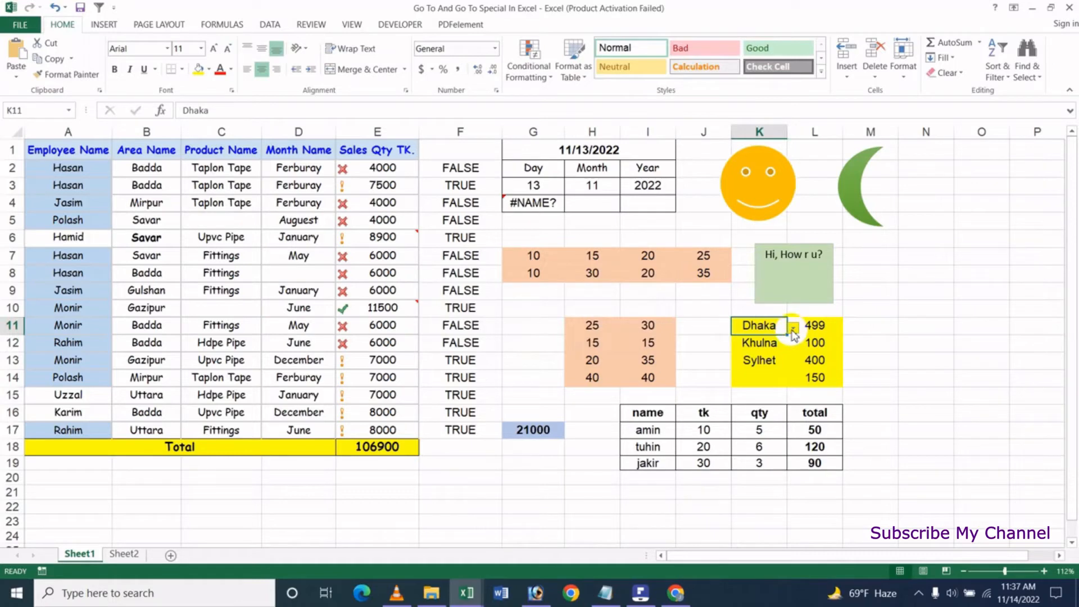
left_click(792, 330)
left_click(731, 384)
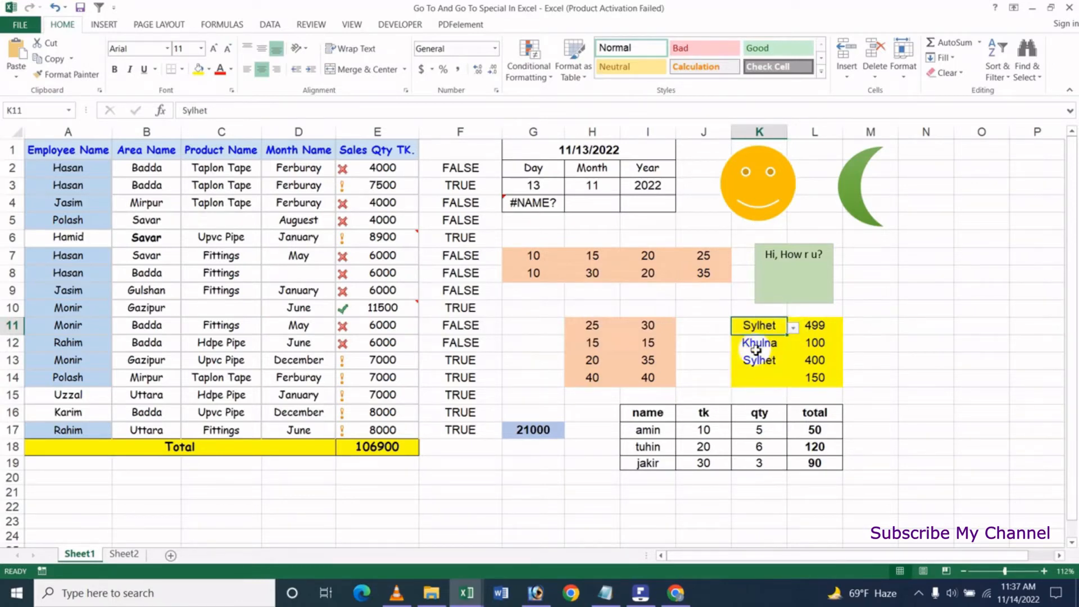
- Try to enter the unlisted city gazipur in cell K11, cancel the entry, and check the cell's allowed list
type("gazipur")
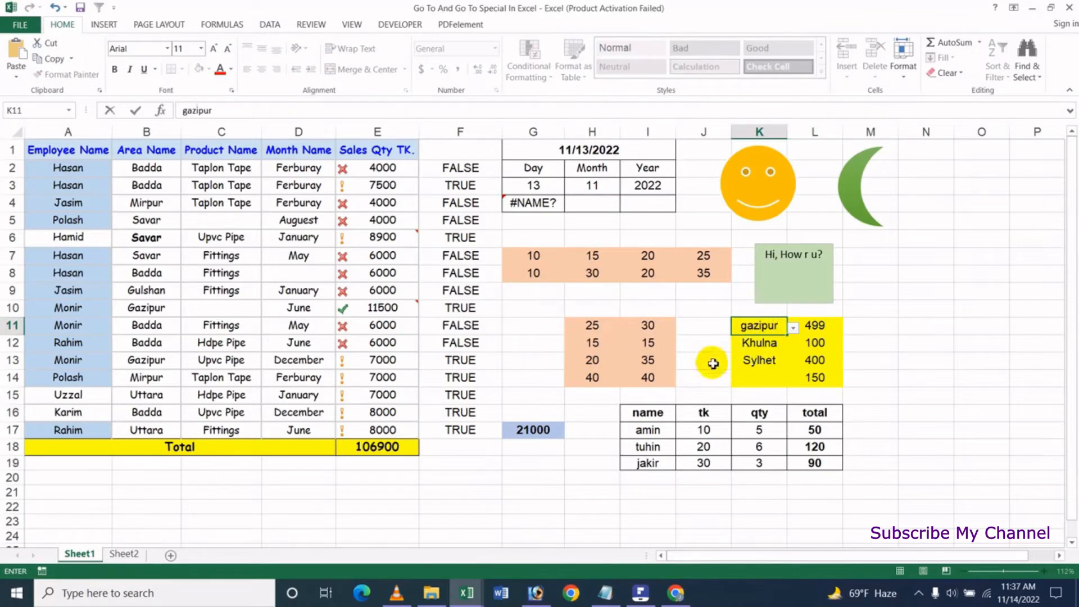
key("Return")
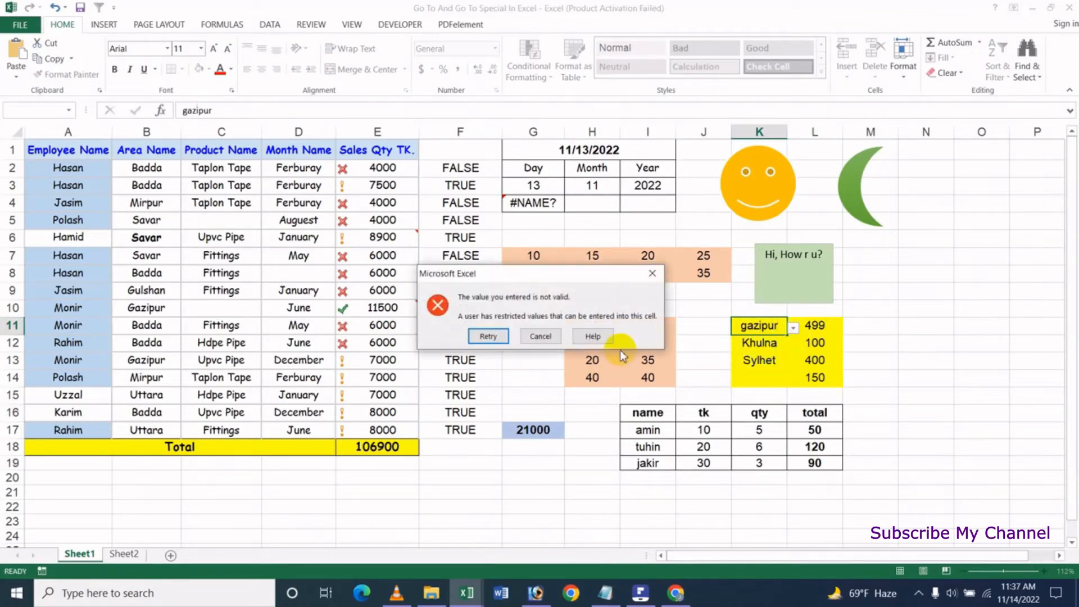
left_click(542, 336)
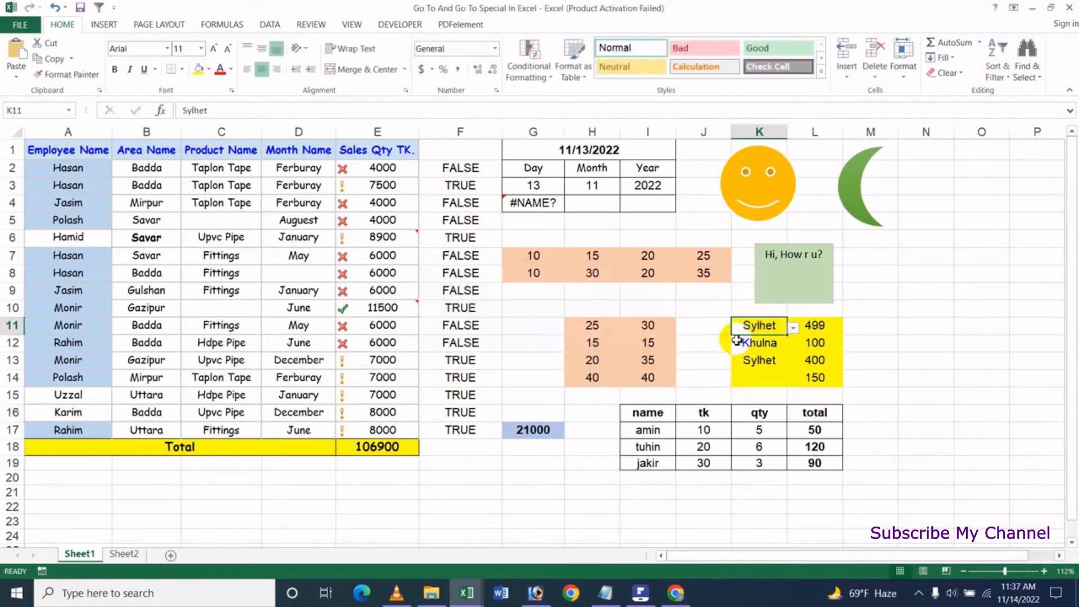
left_click(793, 328)
key("Escape")
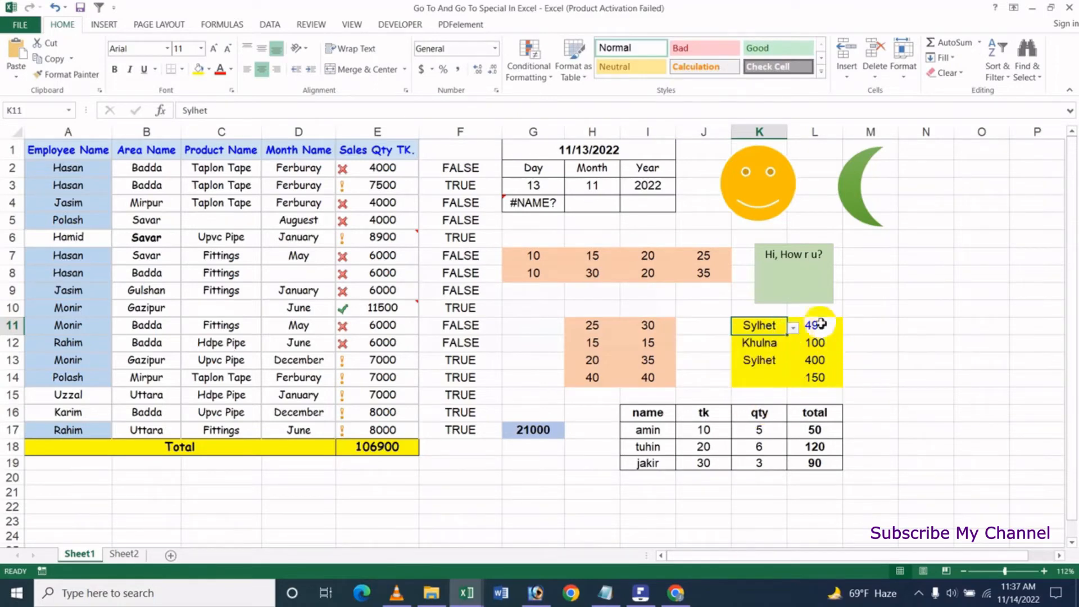
left_click(758, 360)
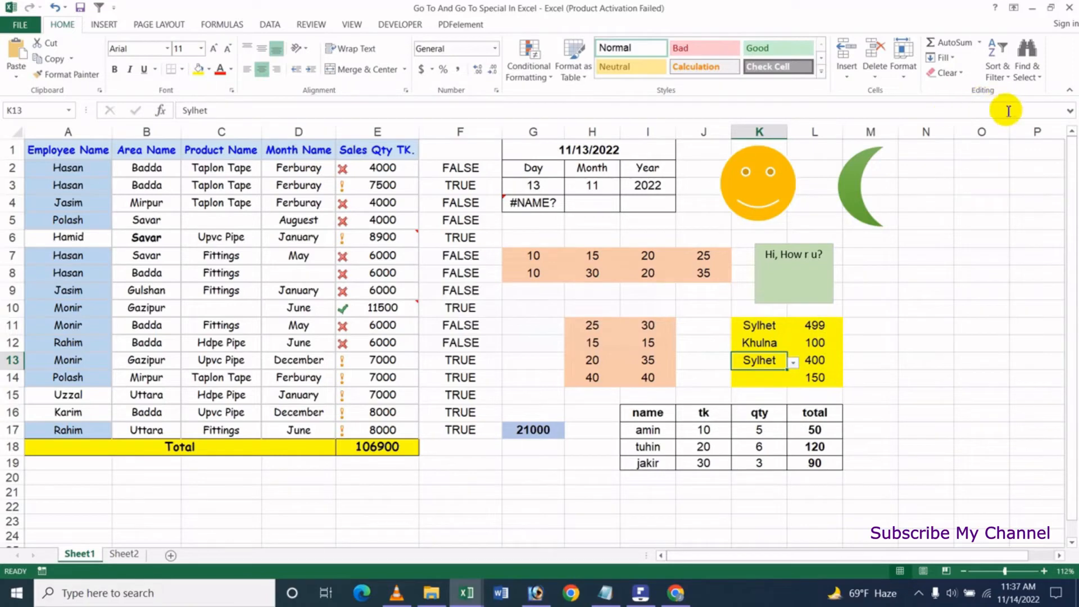
- Select every cell with data validation on Sheet1 using the Data Validation selection command, and clear the selection
left_click(1027, 66)
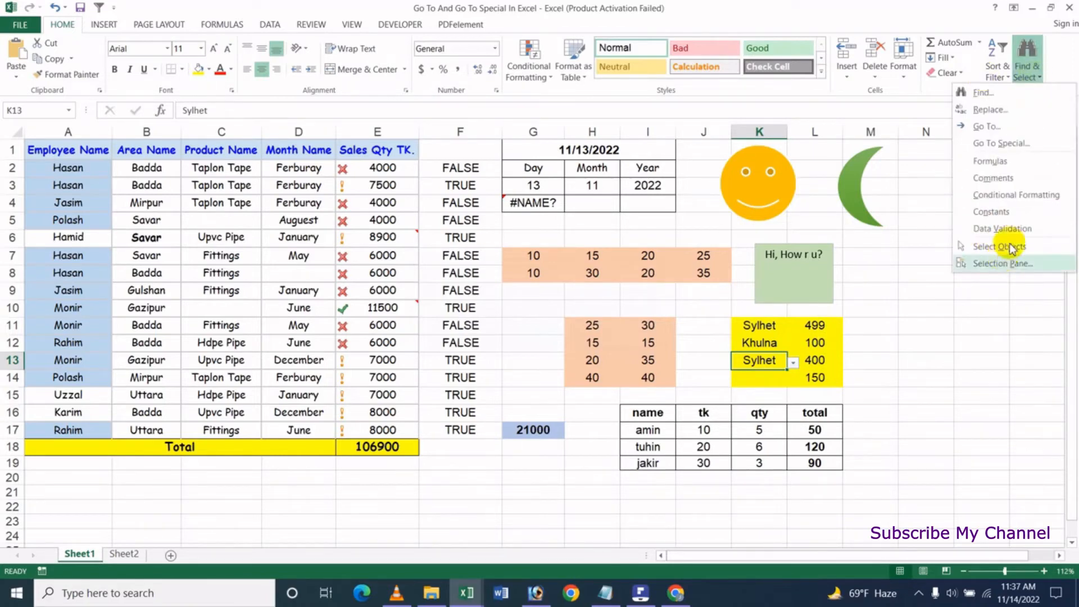
left_click(1010, 234)
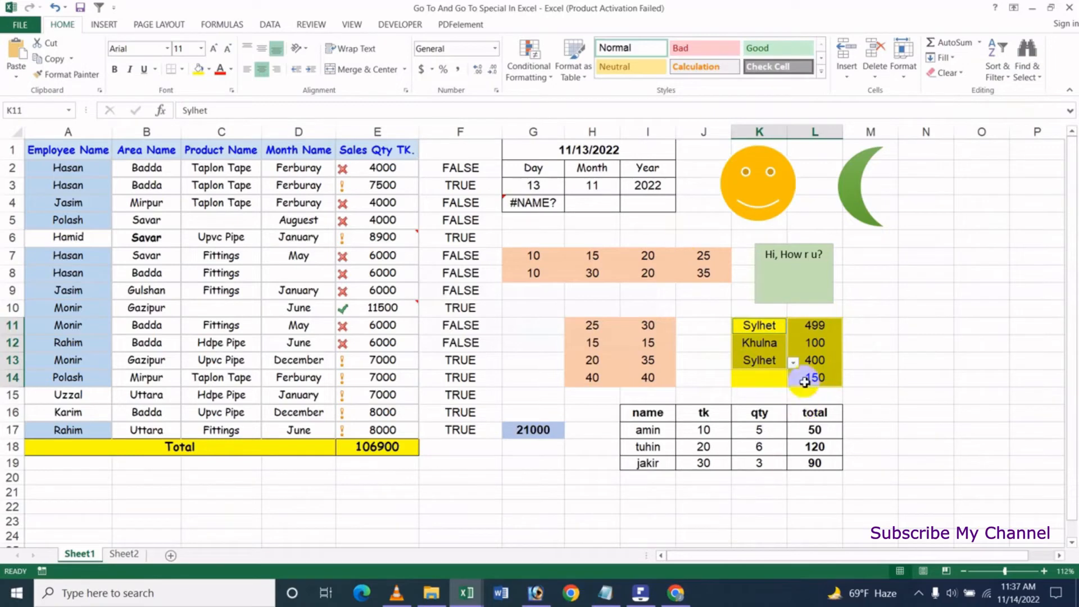
left_click(905, 363)
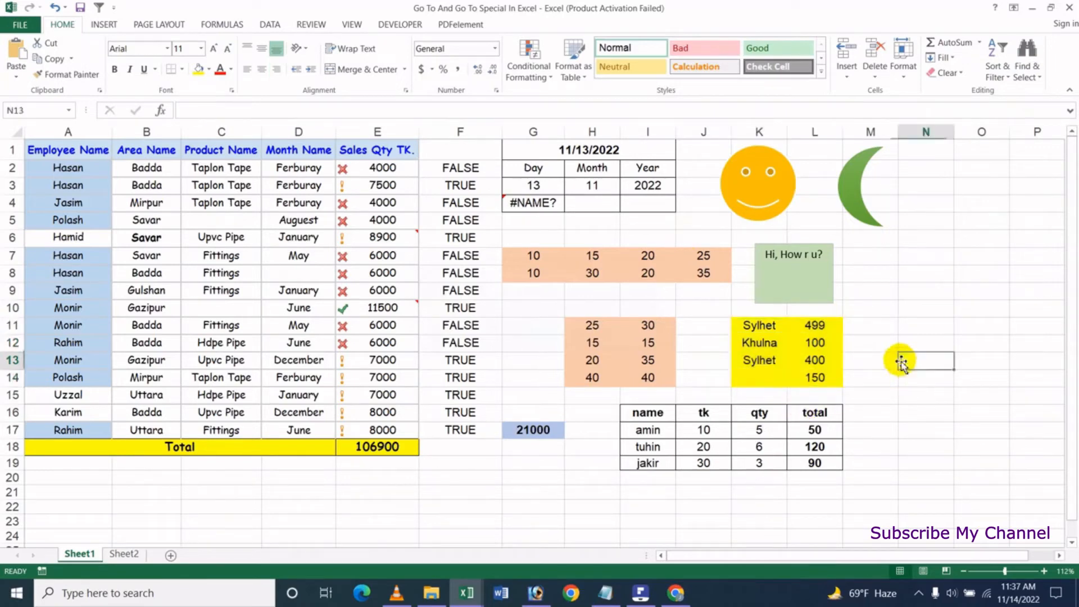
- Select the validated cells again using Go To Special with the Data validation option, and deselect them on an empty cell
left_click(1025, 68)
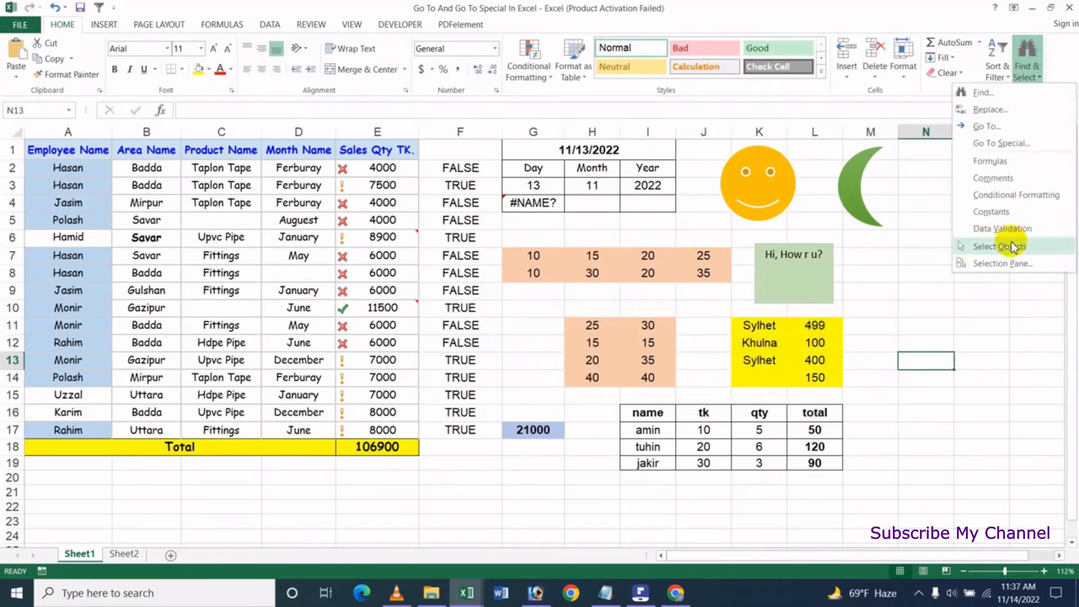
left_click(1006, 144)
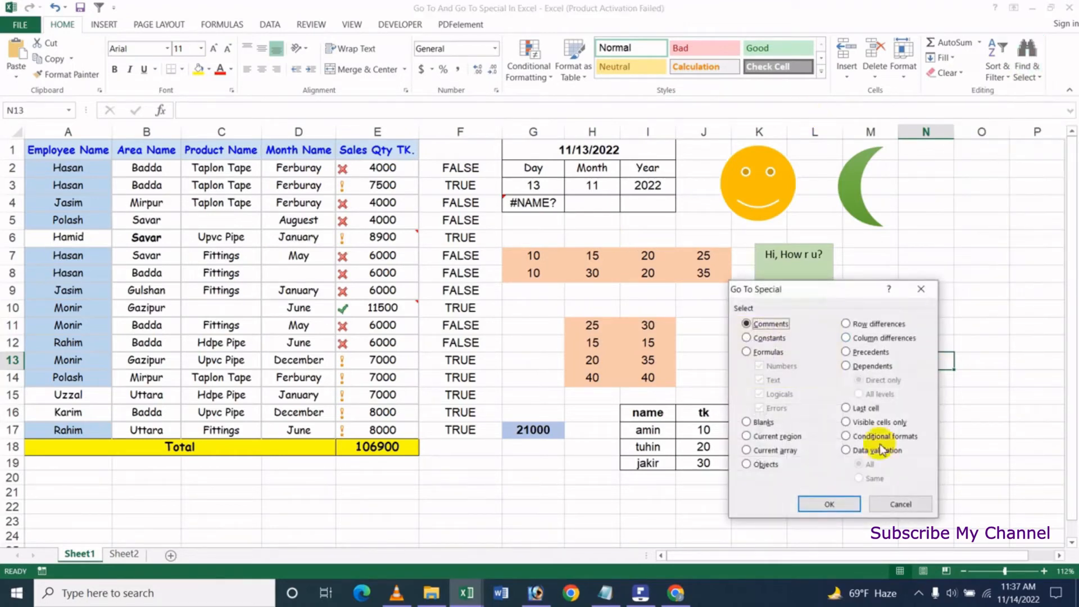
left_click_drag(836, 291, 917, 165)
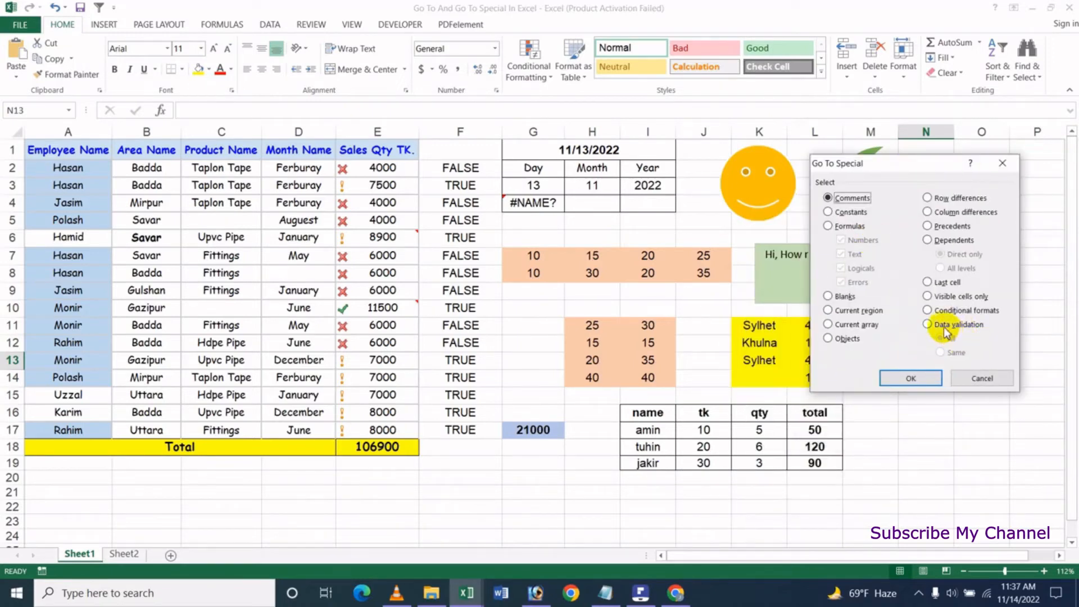
left_click(911, 378)
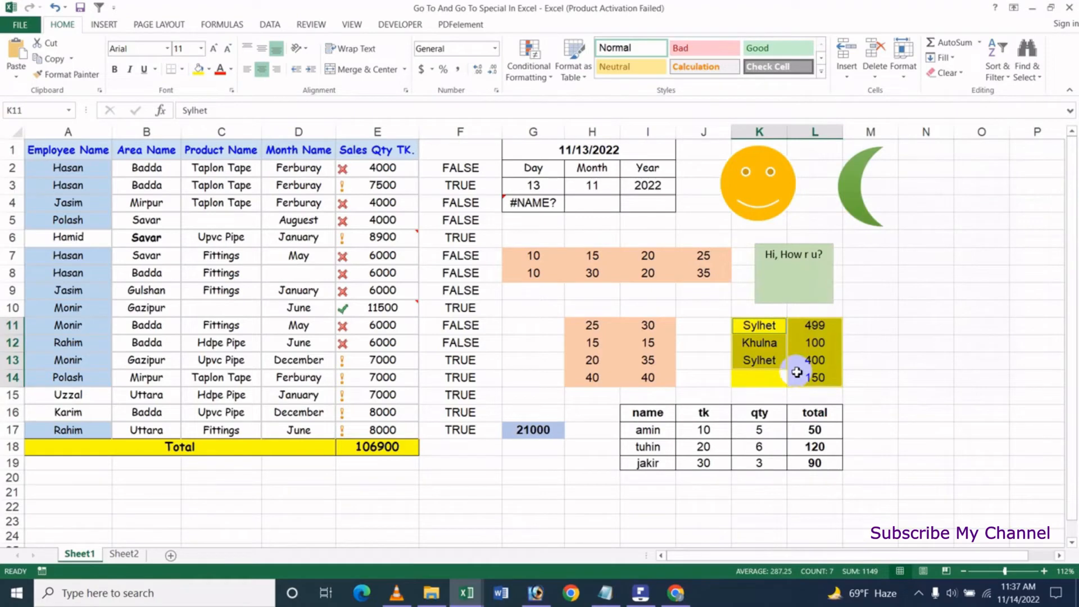
left_click(915, 360)
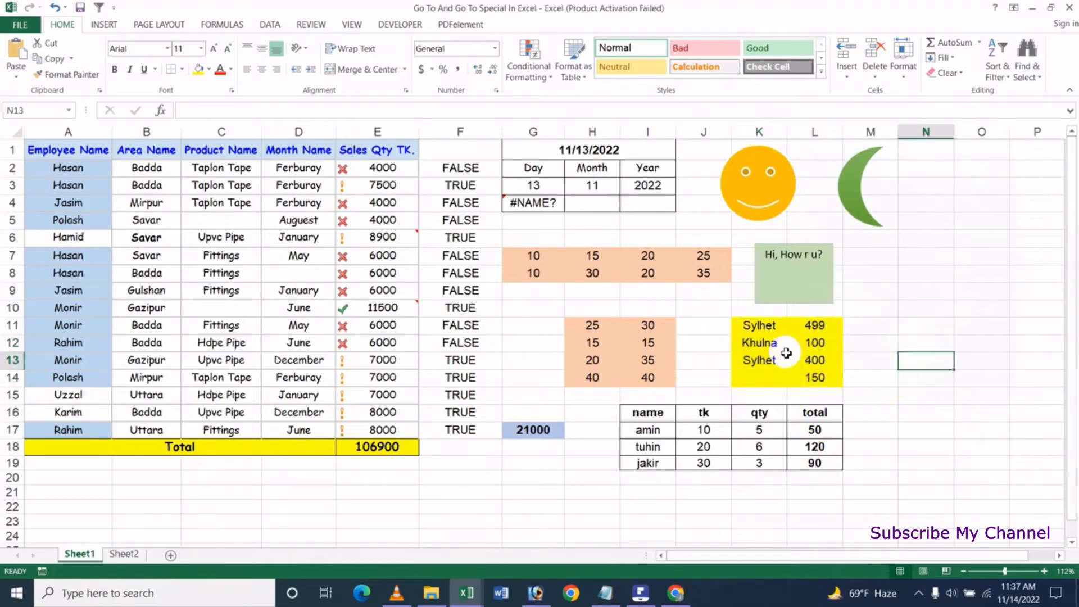
left_click(904, 309)
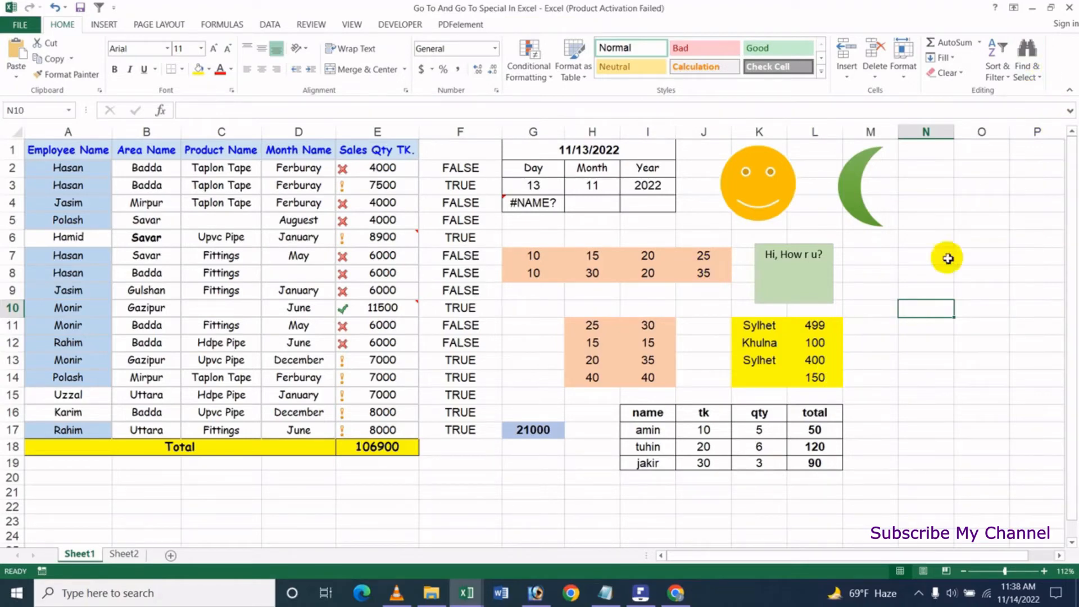
left_click(871, 350)
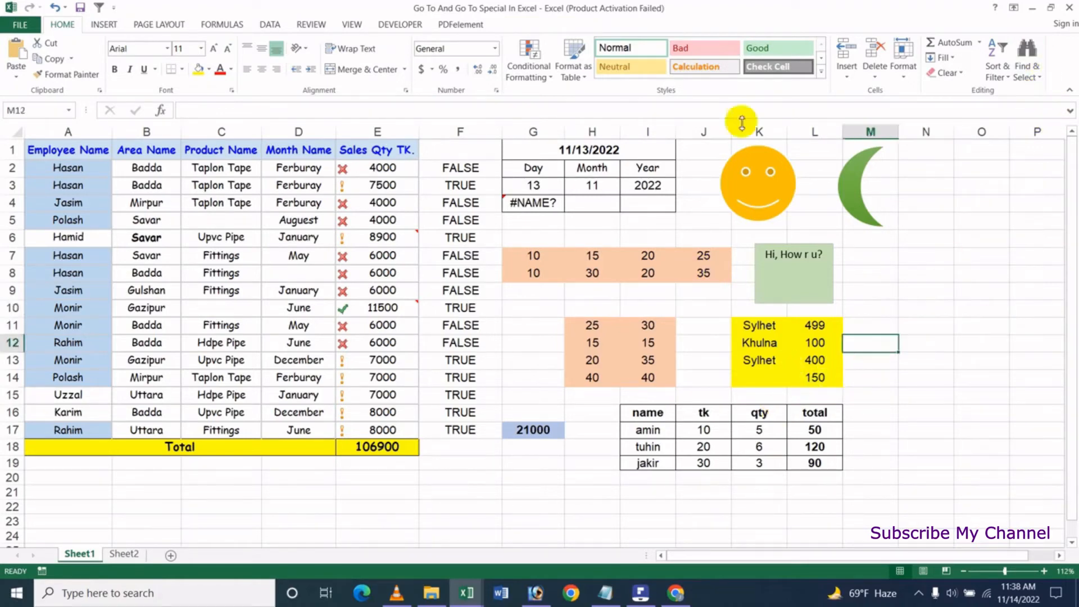
- Turn on Select Objects mode, select the smiley face, moon and text box in turn, and try to select cell E11
left_click(1033, 78)
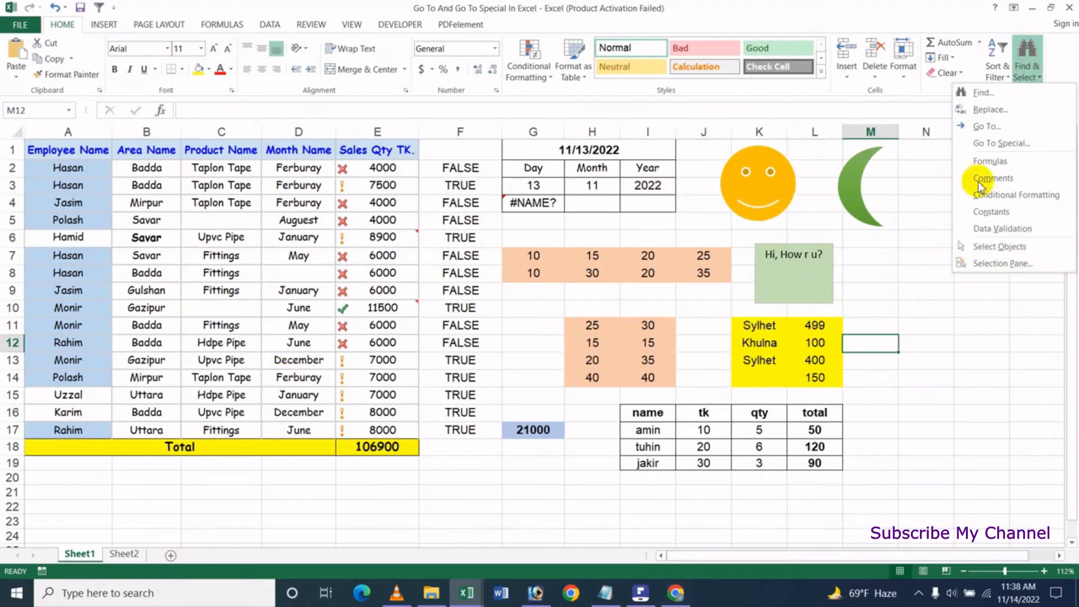
left_click(1000, 247)
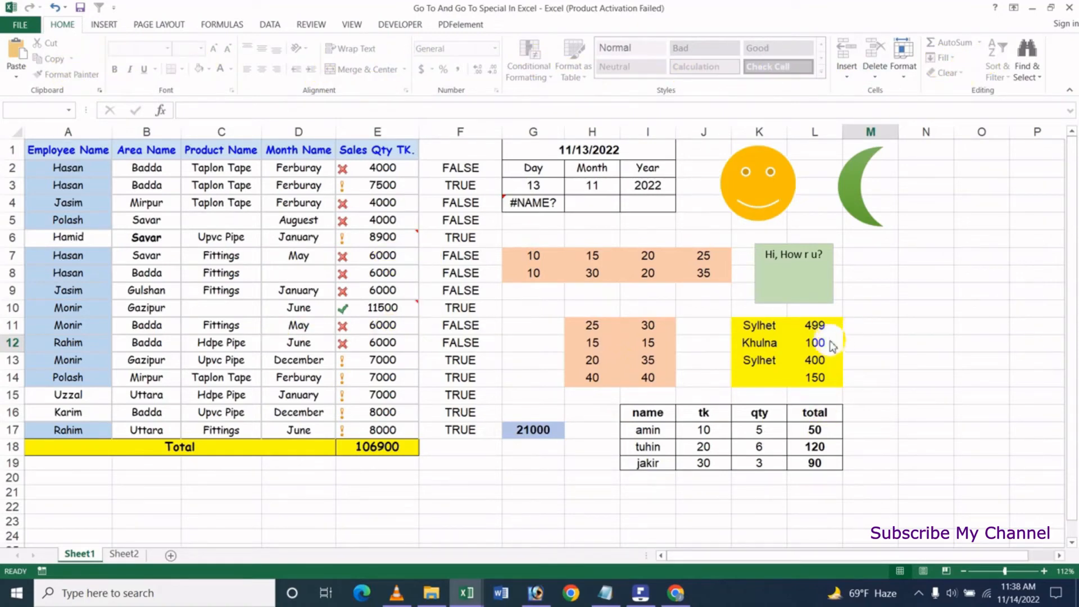
left_click(763, 203)
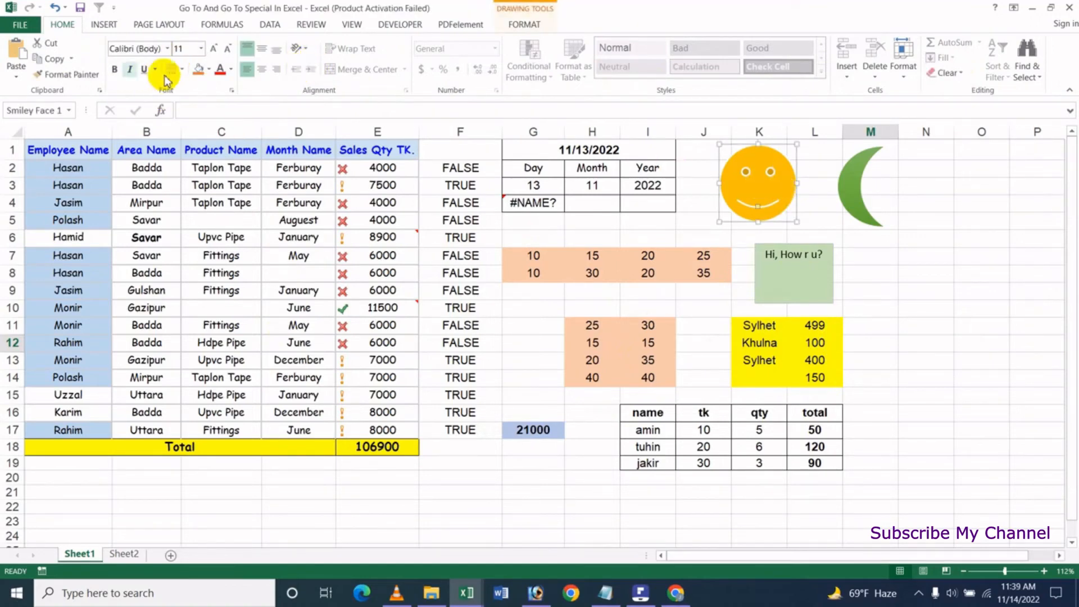
left_click(850, 188)
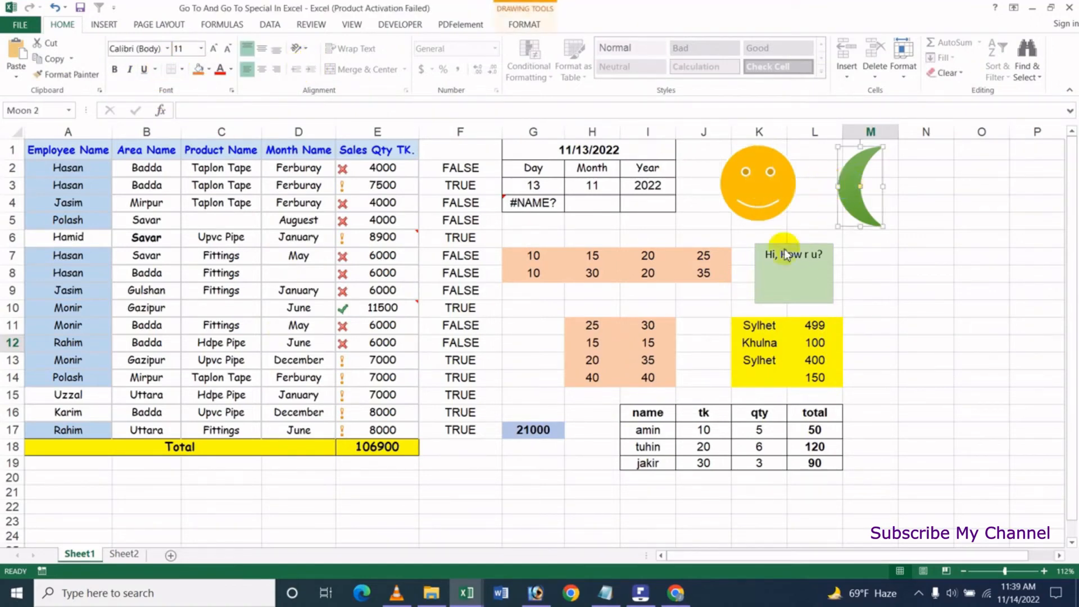
left_click(793, 260)
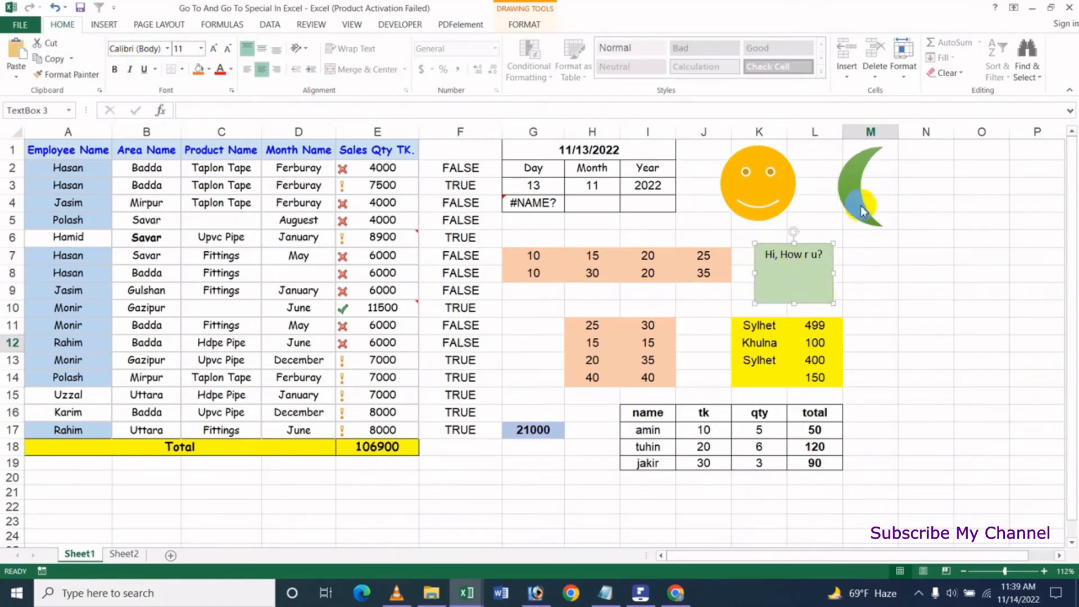
left_click(786, 194)
left_click(866, 195)
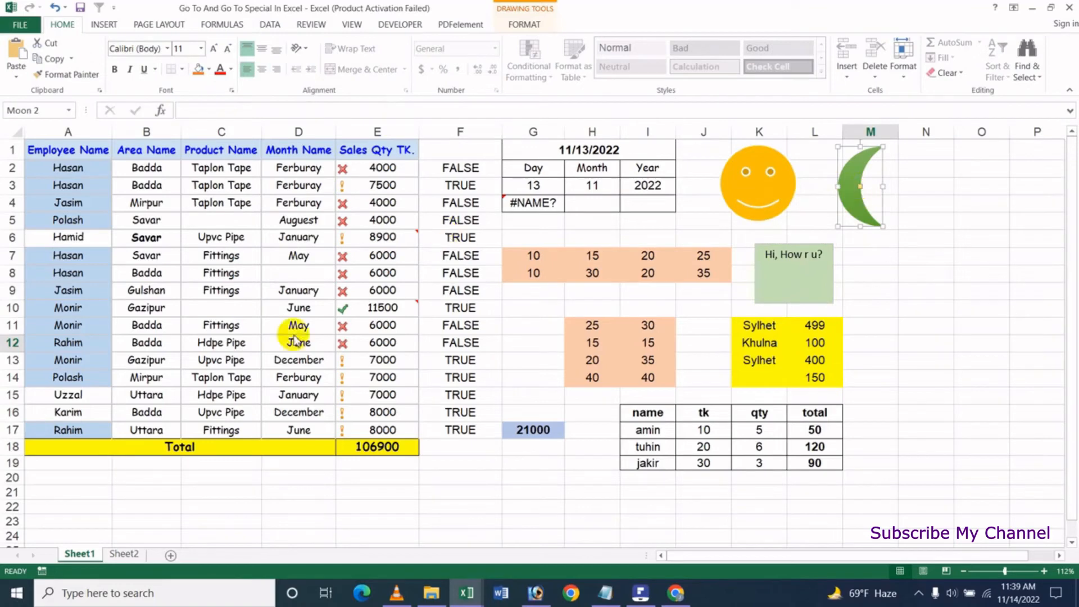
left_click(392, 329)
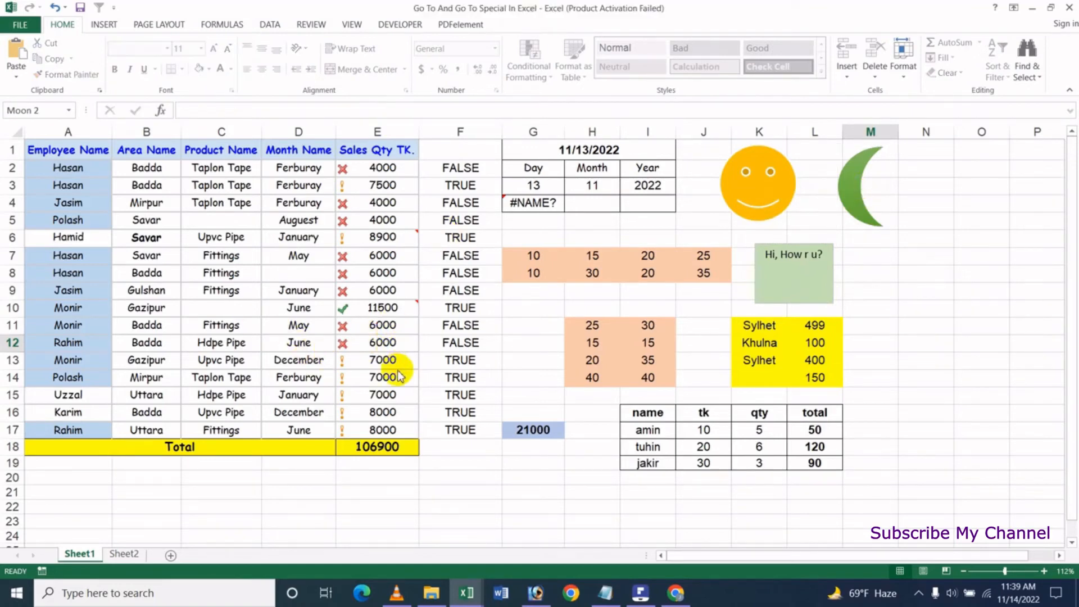
- Turn off Select Objects mode and test normal selection on cells E14, F14, L17, J18 and N14
left_click(1028, 64)
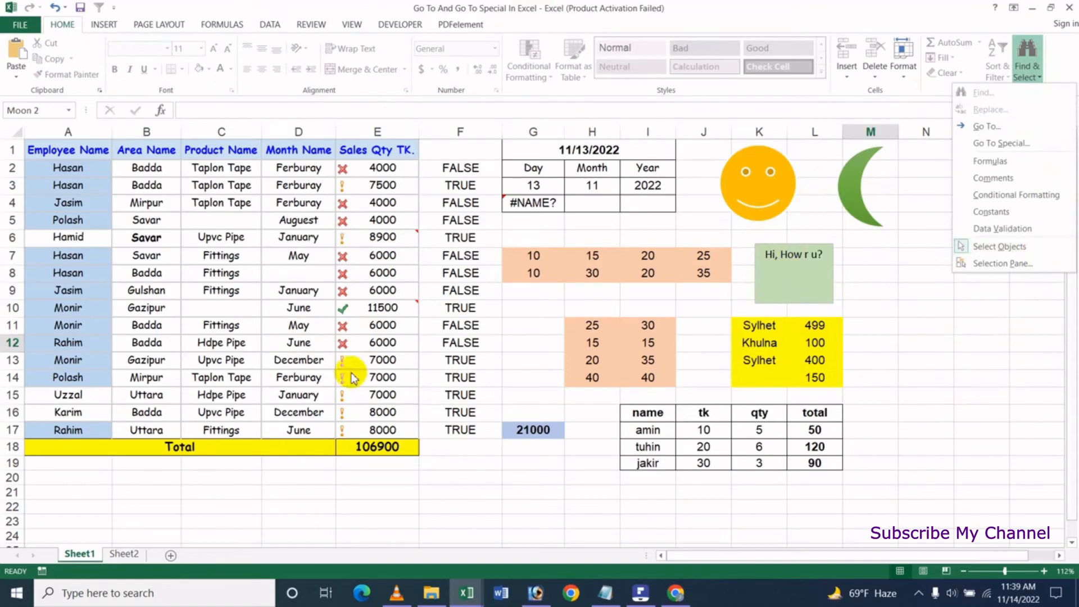
left_click(999, 246)
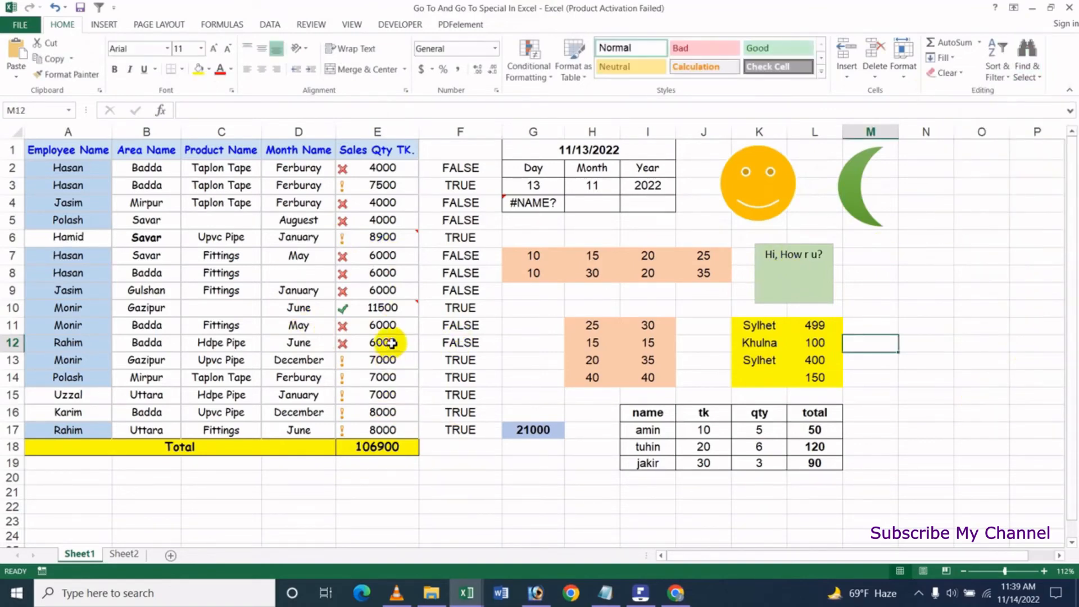
left_click(395, 375)
left_click(458, 375)
left_click(811, 429)
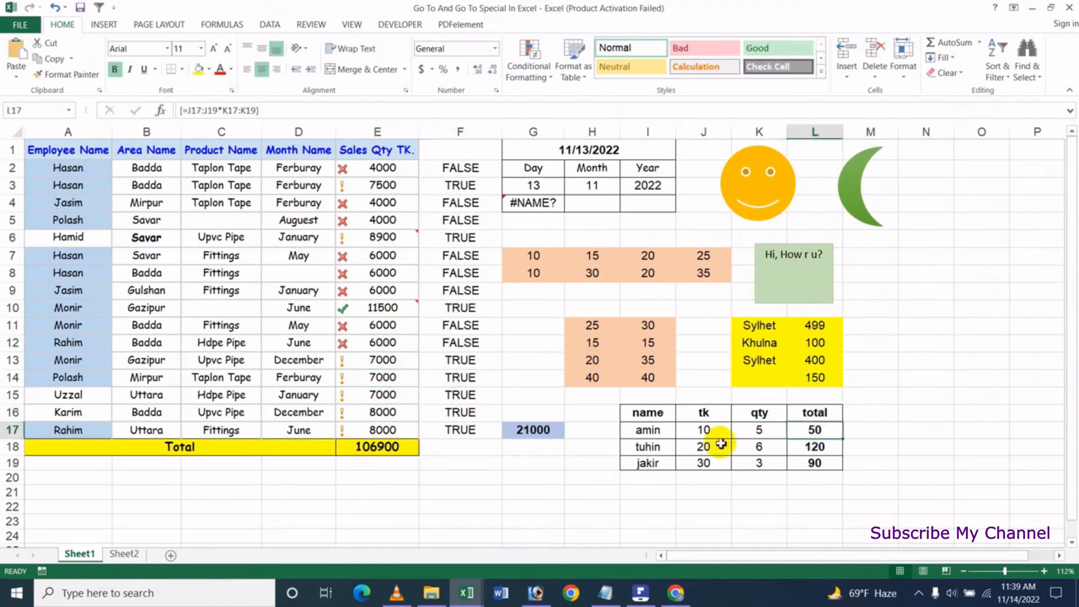
left_click(714, 444)
left_click(917, 383)
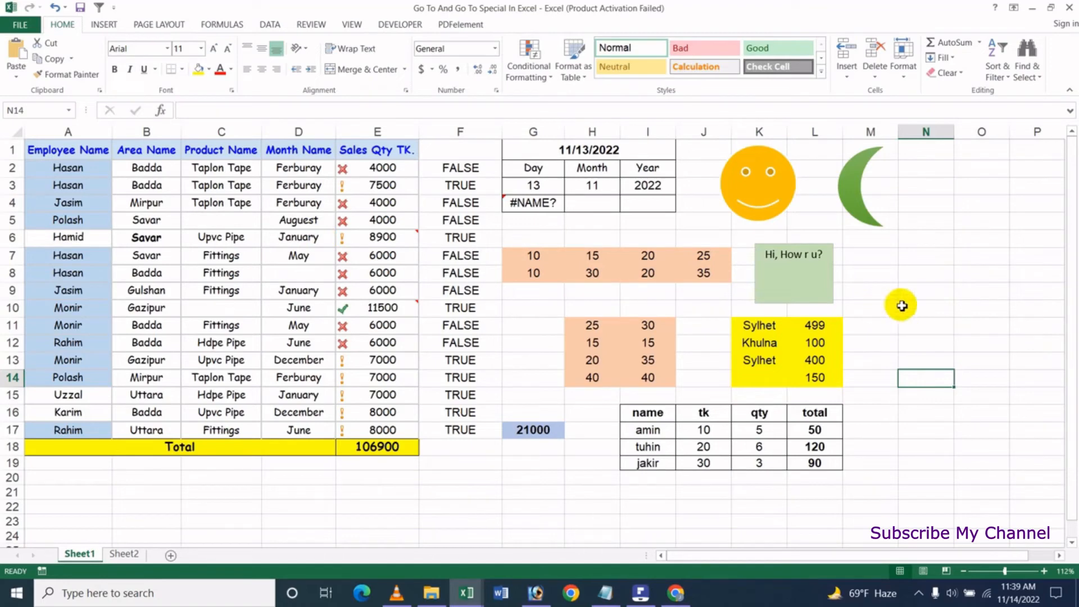
- Open the Selection Pane and select Smiley Face 1, Moon 2 and TextBox 3 one after another from its list
left_click(1038, 83)
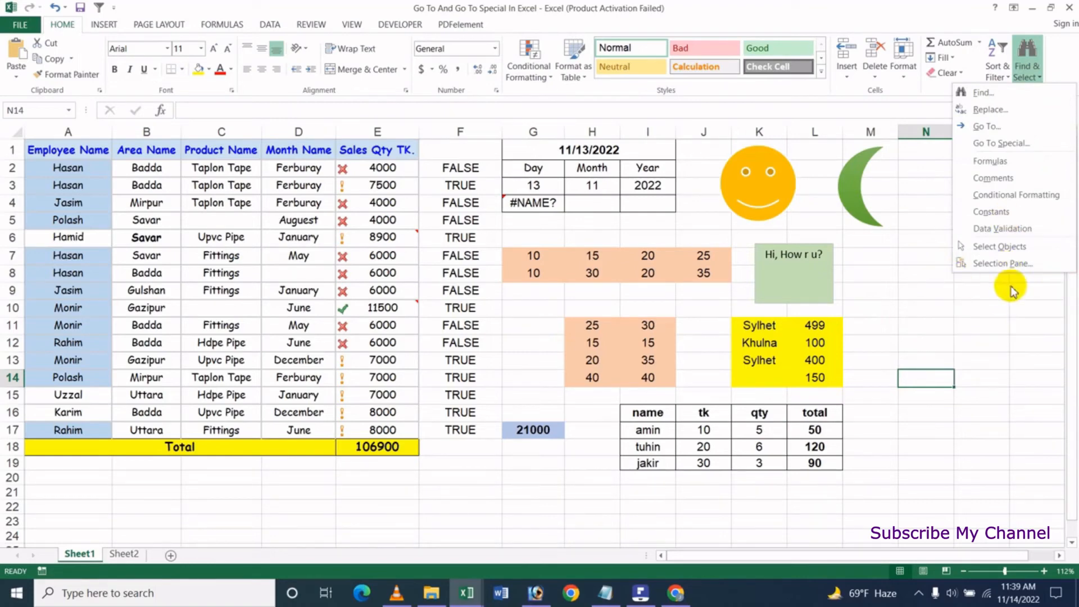
left_click(999, 265)
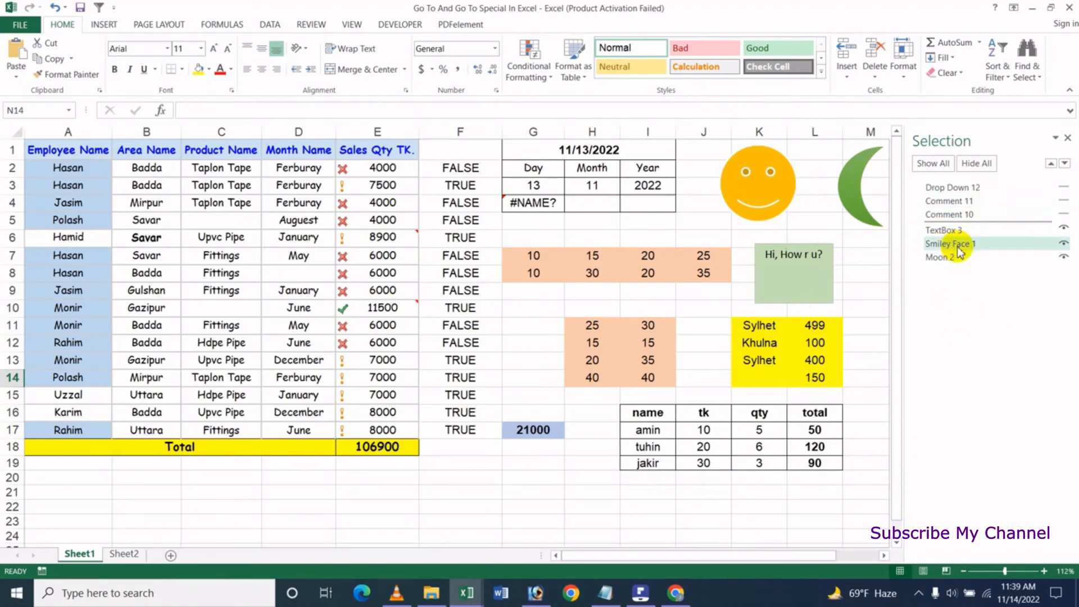
left_click(955, 243)
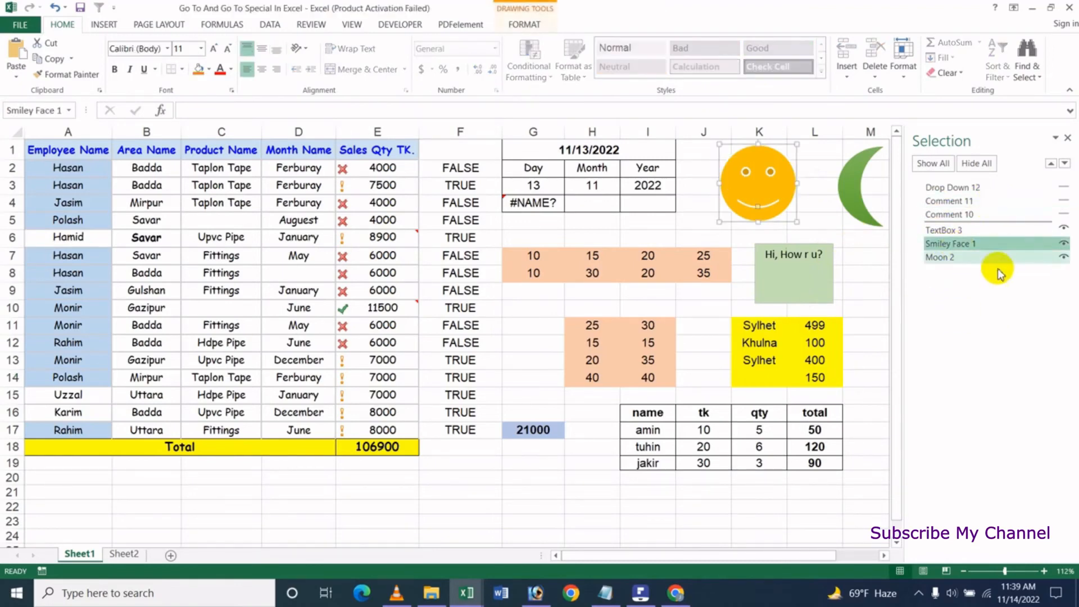
left_click(955, 257)
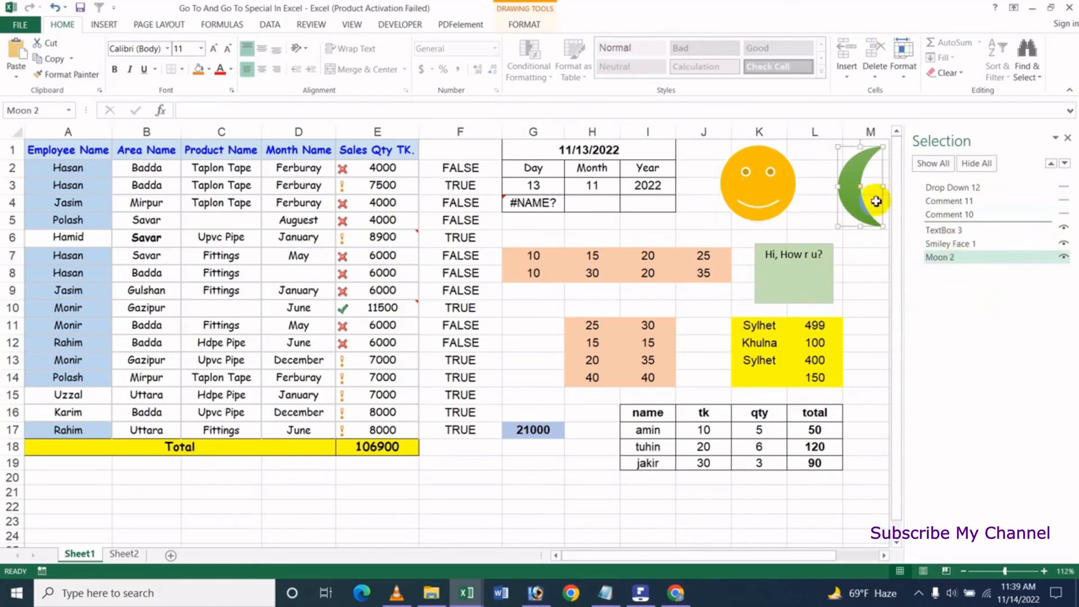
left_click(949, 230)
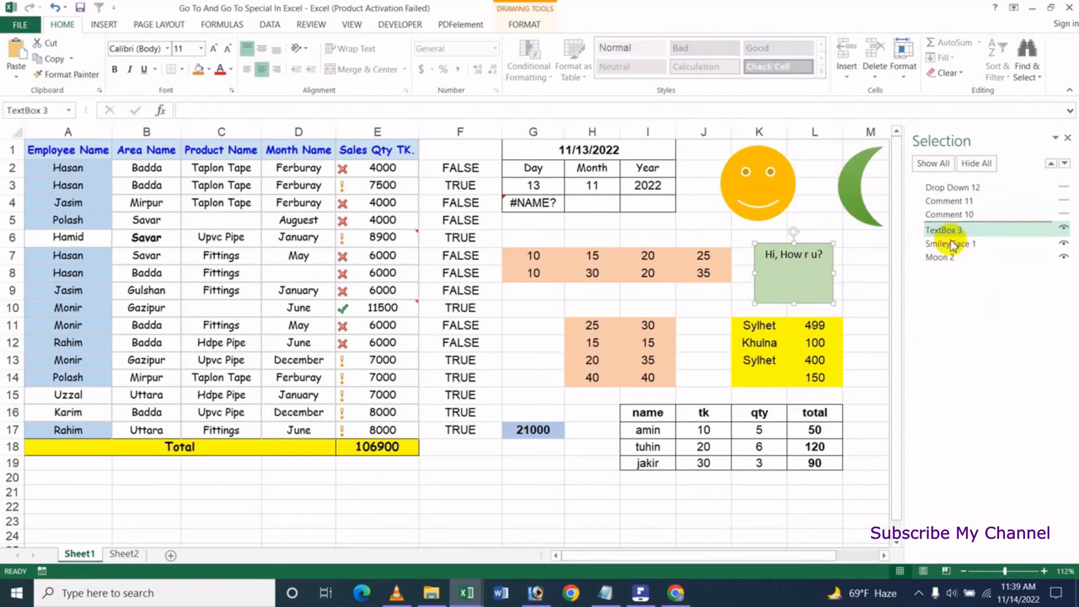
- Select Drop Down 12, Comment 11 and Comment 10 in turn from the object list to display the comments
left_click(954, 189)
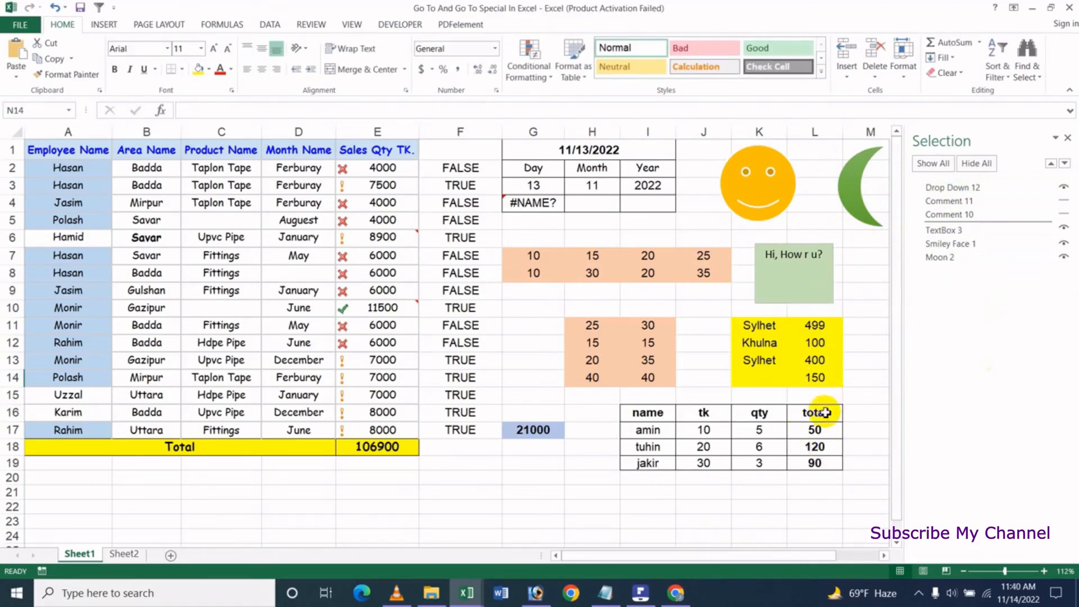
left_click(956, 200)
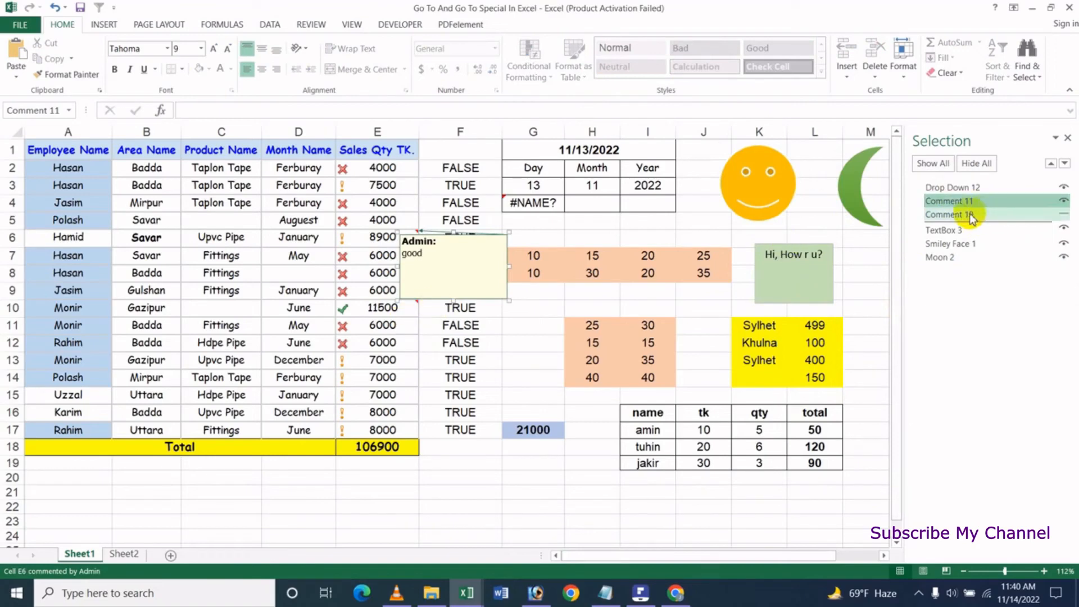
left_click(1005, 215)
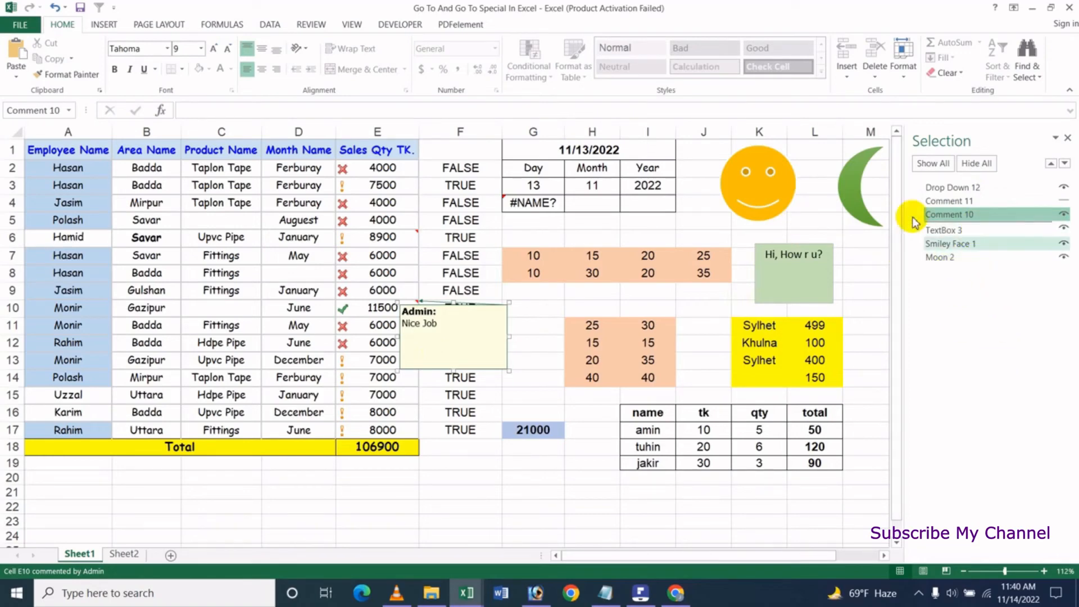
- Hide the Moon 2 and Smiley Face 1 shapes, and show both of them again
left_click(1063, 258)
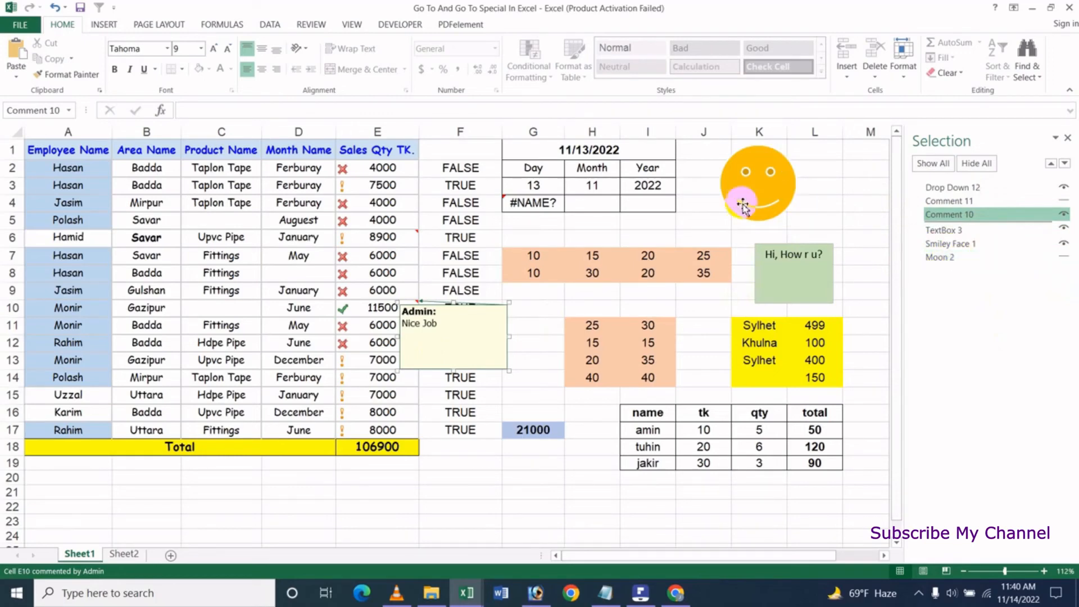
left_click(1064, 245)
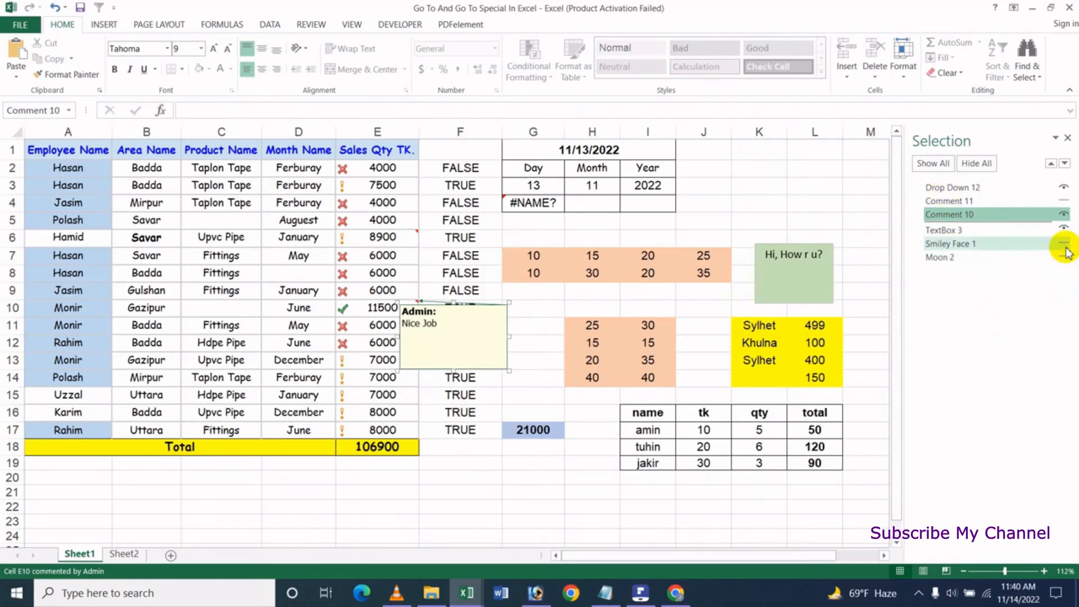
left_click(1063, 245)
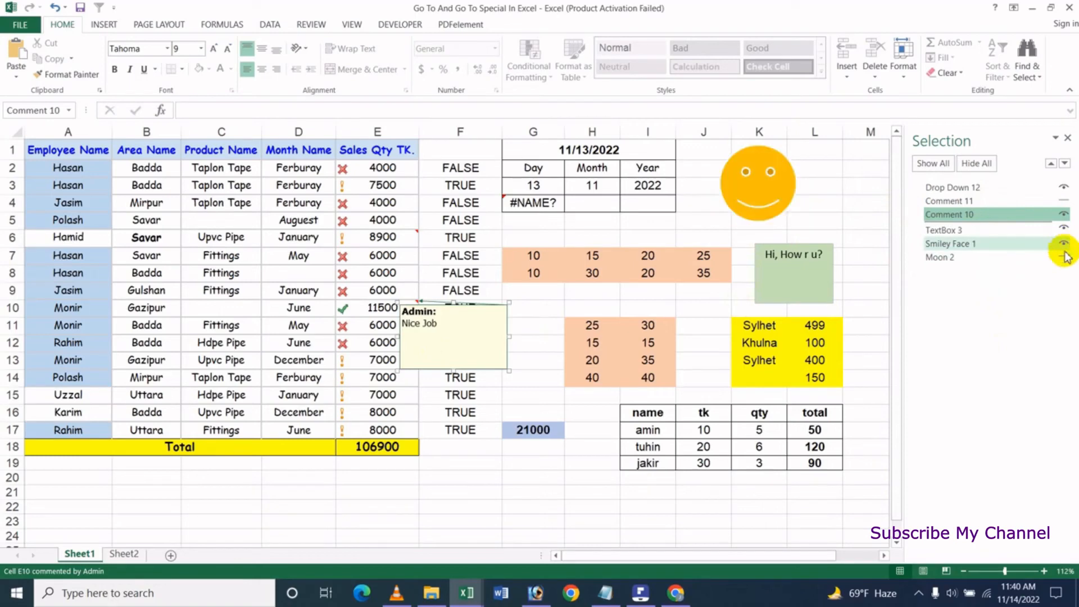
left_click(1063, 258)
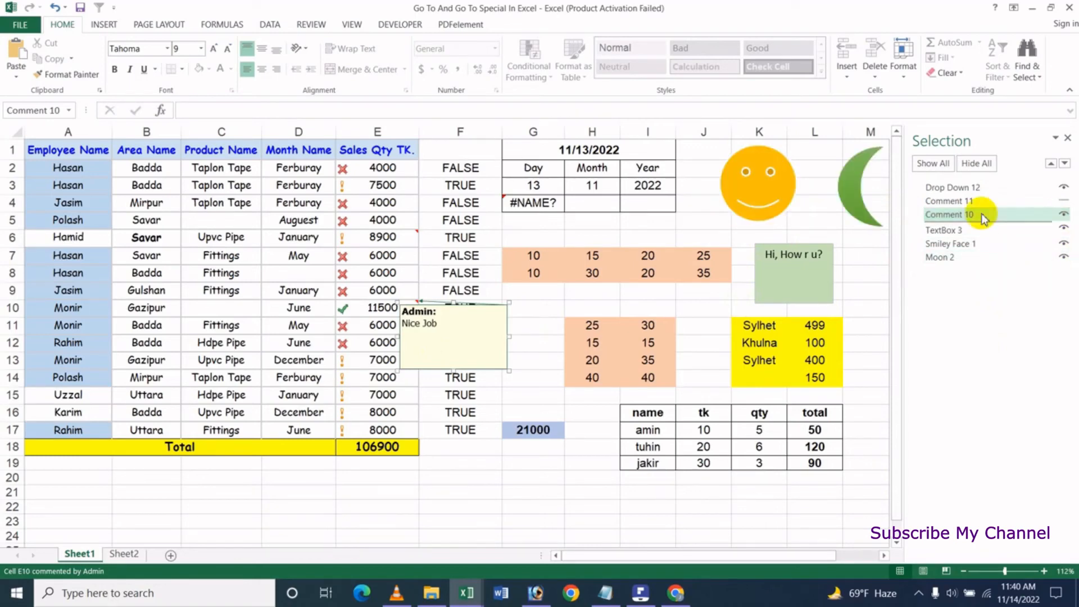
- Bring the Moon 2 shape forward two places so it sits above TextBox 3 in the object order
left_click(943, 259)
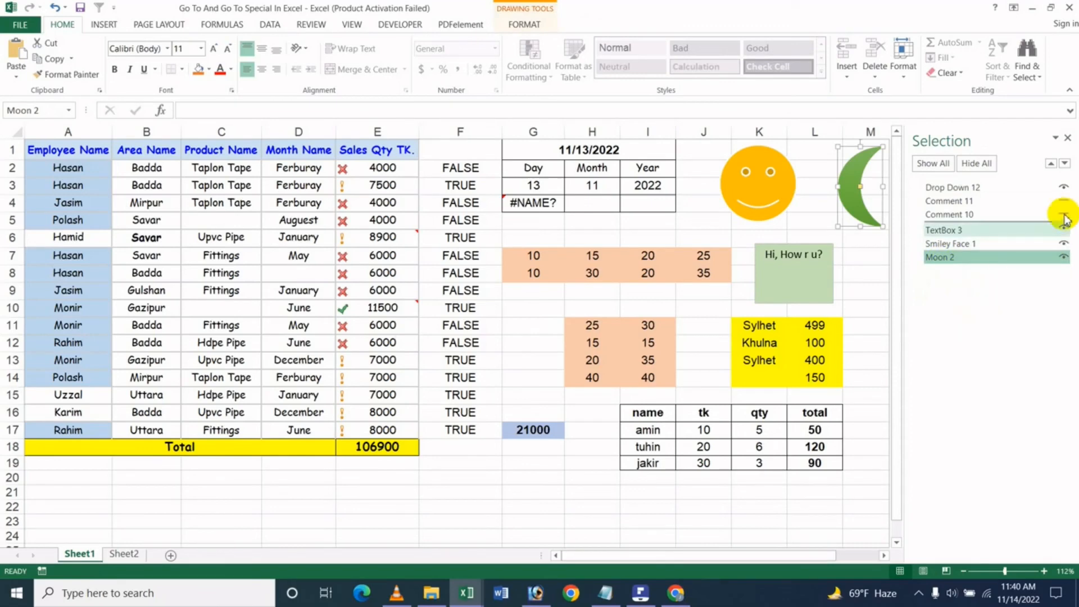
left_click(1051, 164)
left_click(1051, 164)
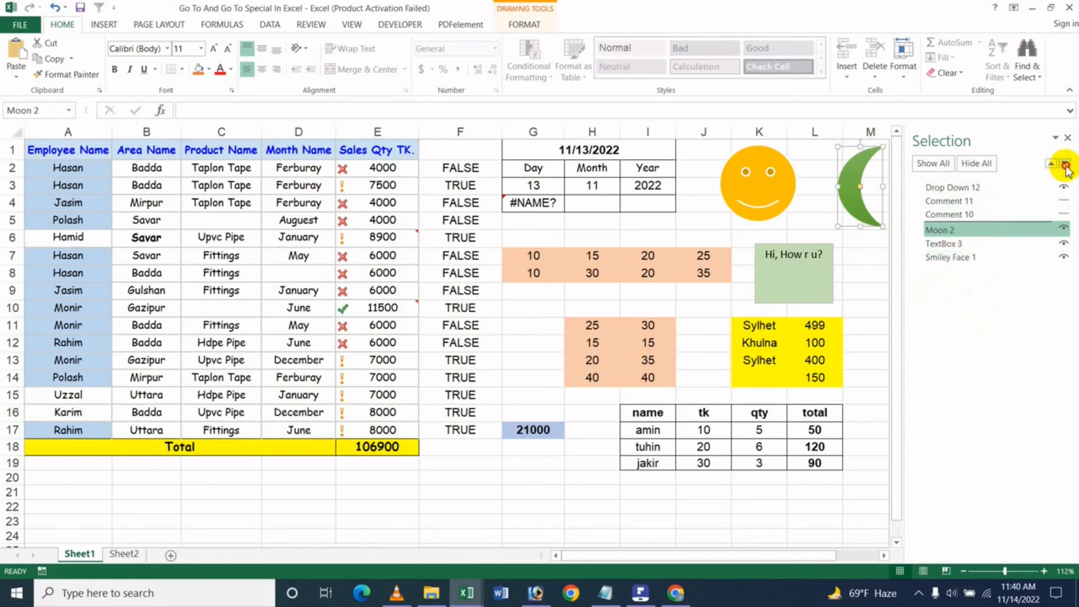
- Send the Moon 2 shape backward two places so it sits below Smiley Face 1 in the object order
left_click(1064, 164)
left_click(1065, 165)
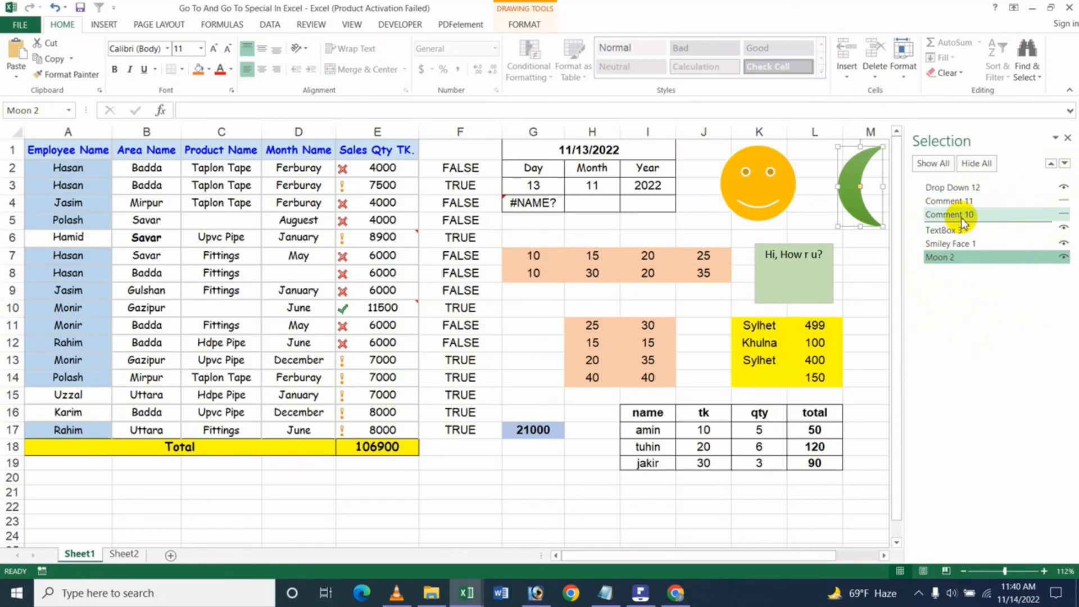
- Hide all objects on Sheet1, show them all again, and close the Selection Pane
left_click(978, 164)
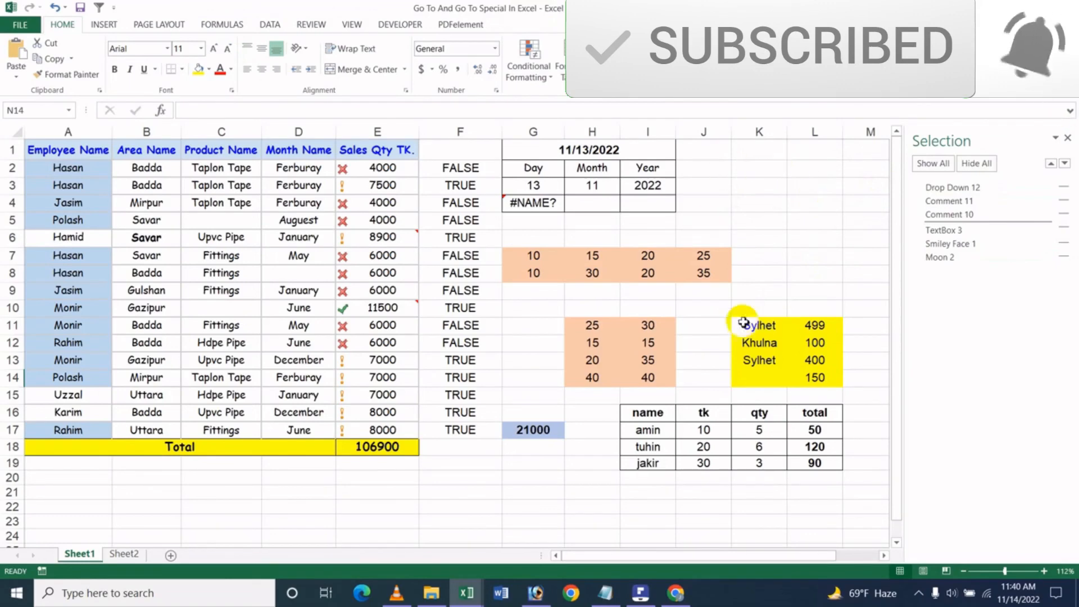
left_click(933, 163)
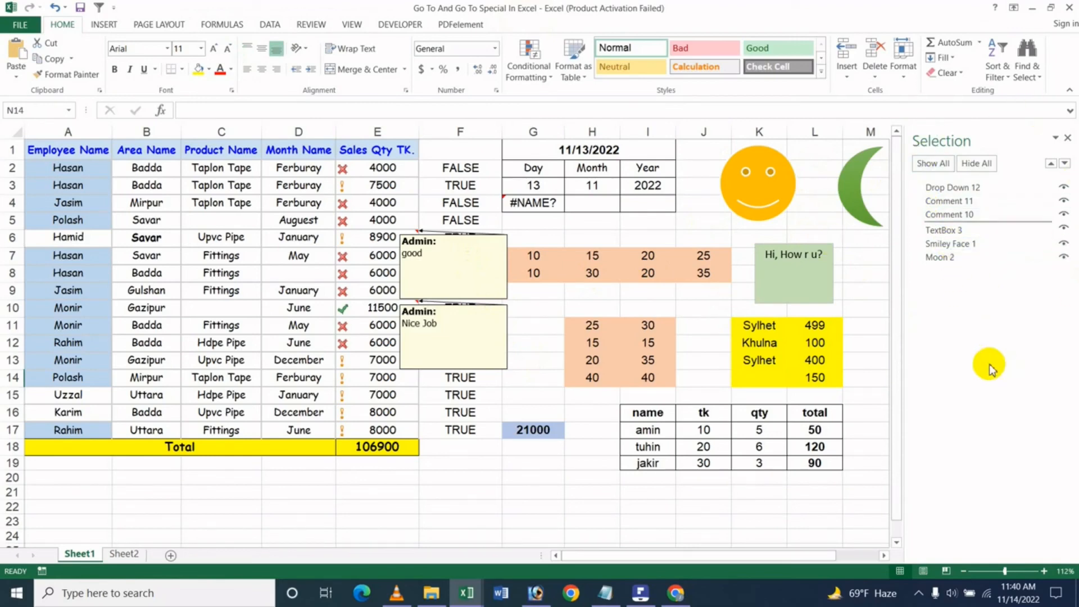
left_click(1067, 139)
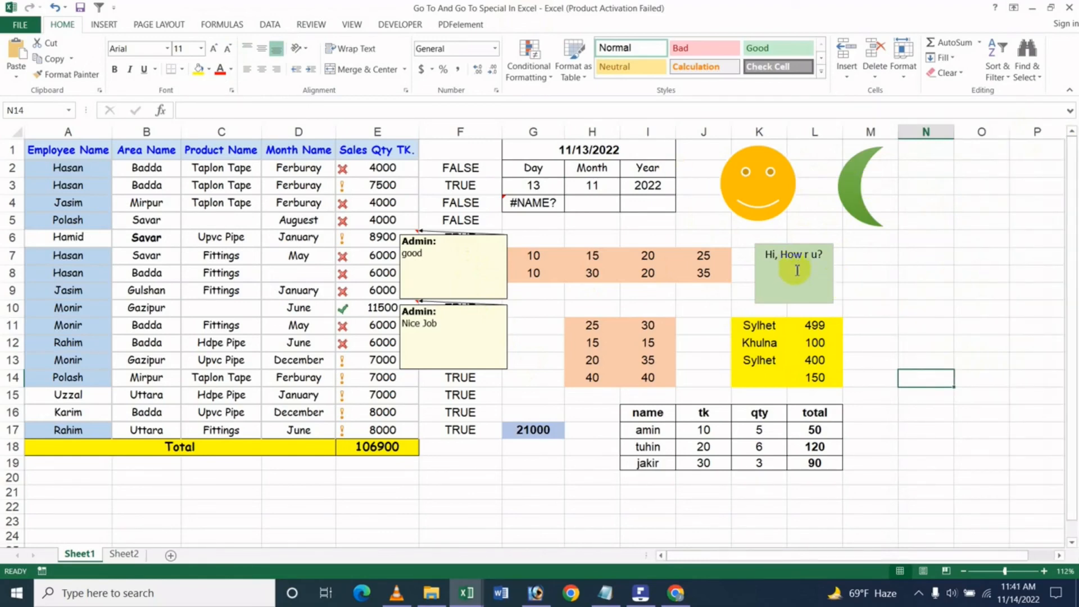
left_click(1041, 81)
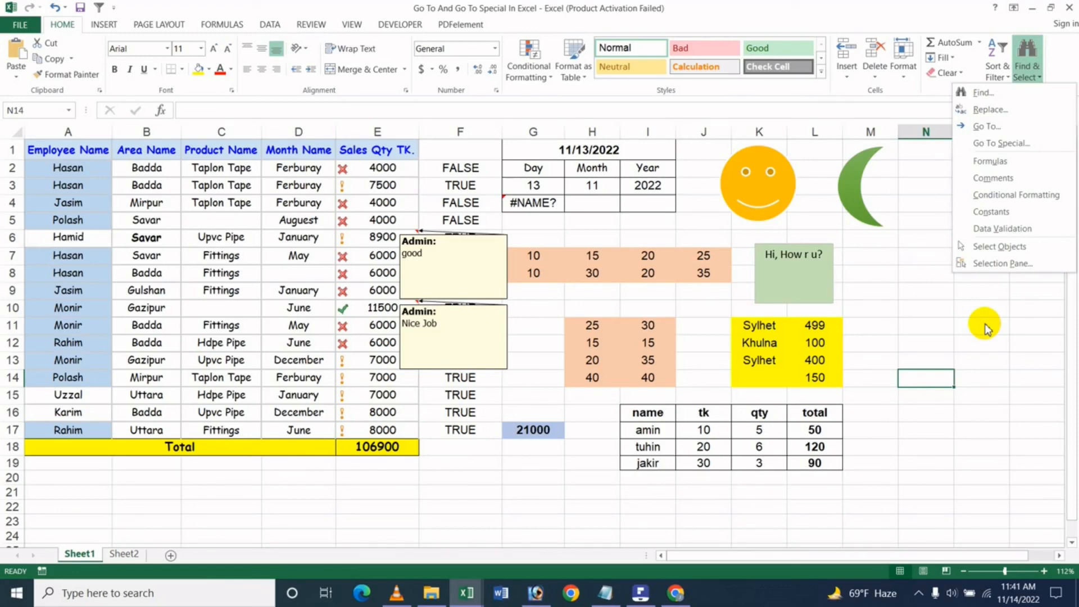
left_click(926, 349)
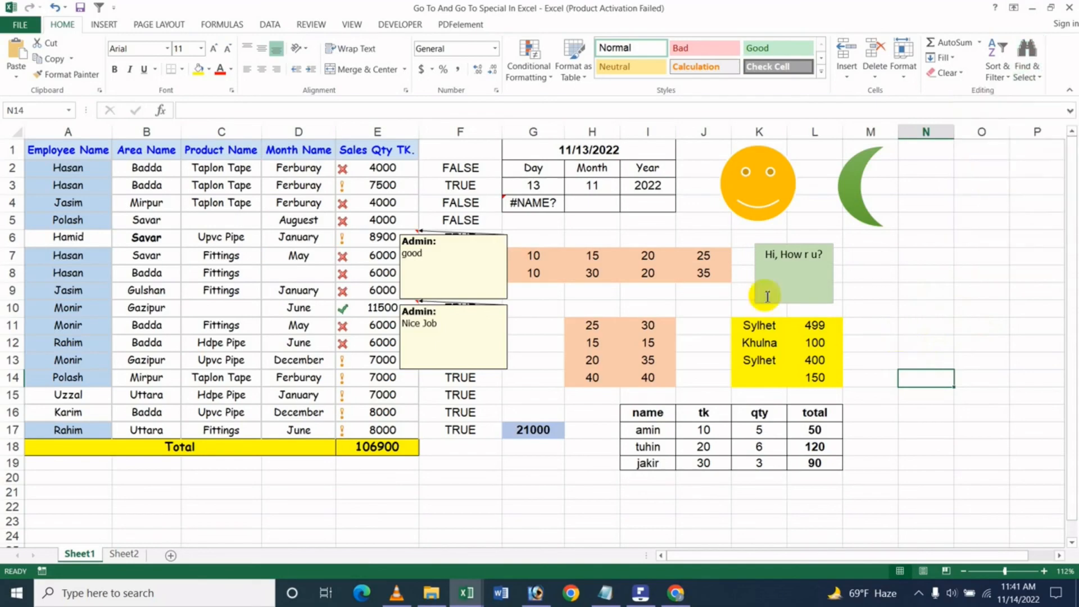
- Switch to Chrome to view the videos page of the JK Update Technology YouTube channel
left_click(675, 593)
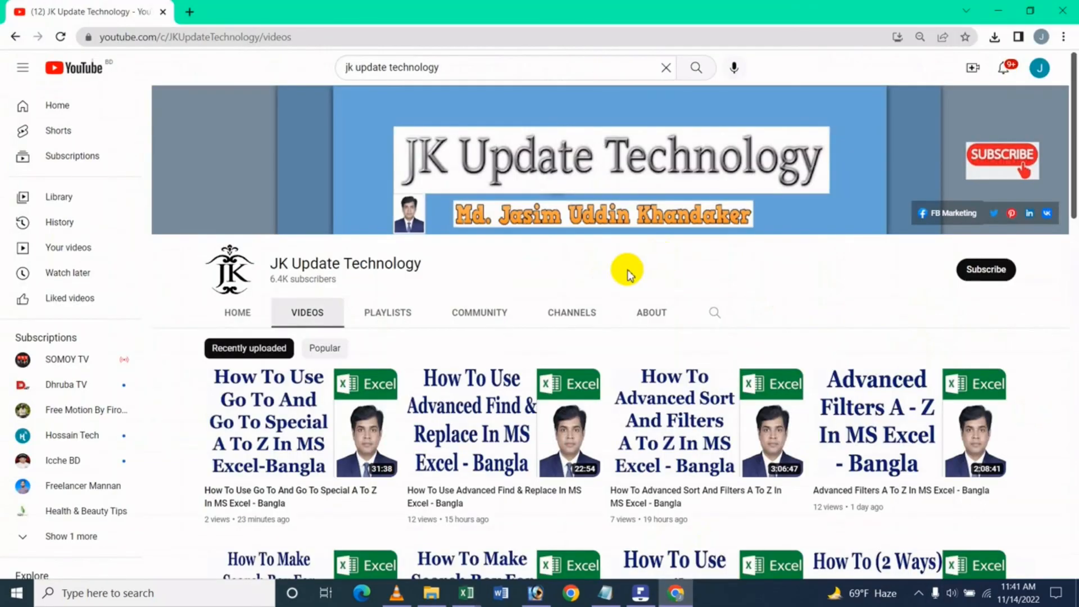